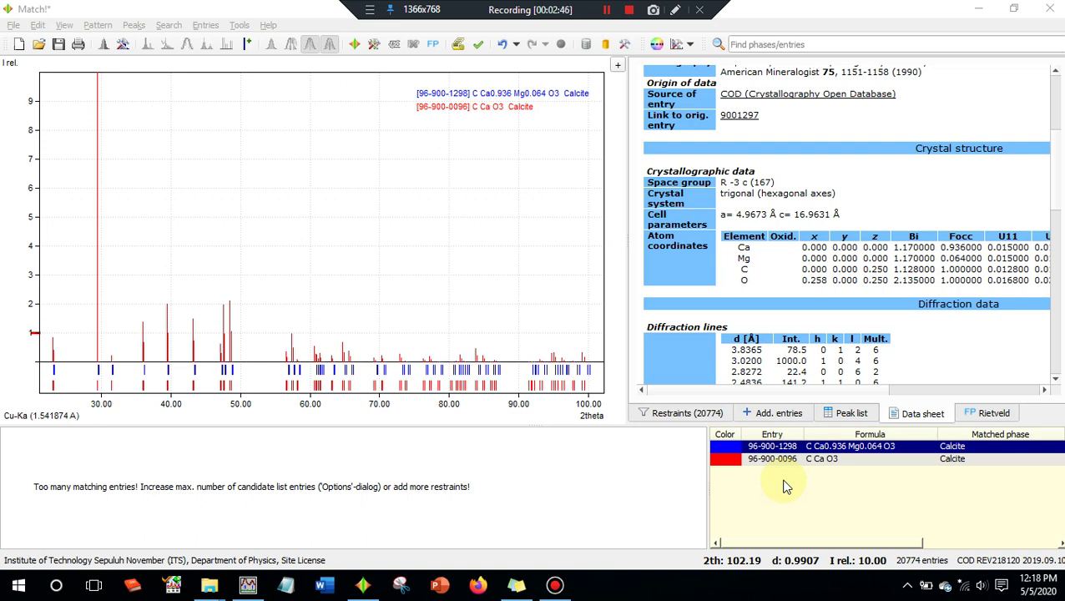
- Review the data sheets of both Calcite entries, down to the crystal structure data of entry 96-900-1298
click(826, 458)
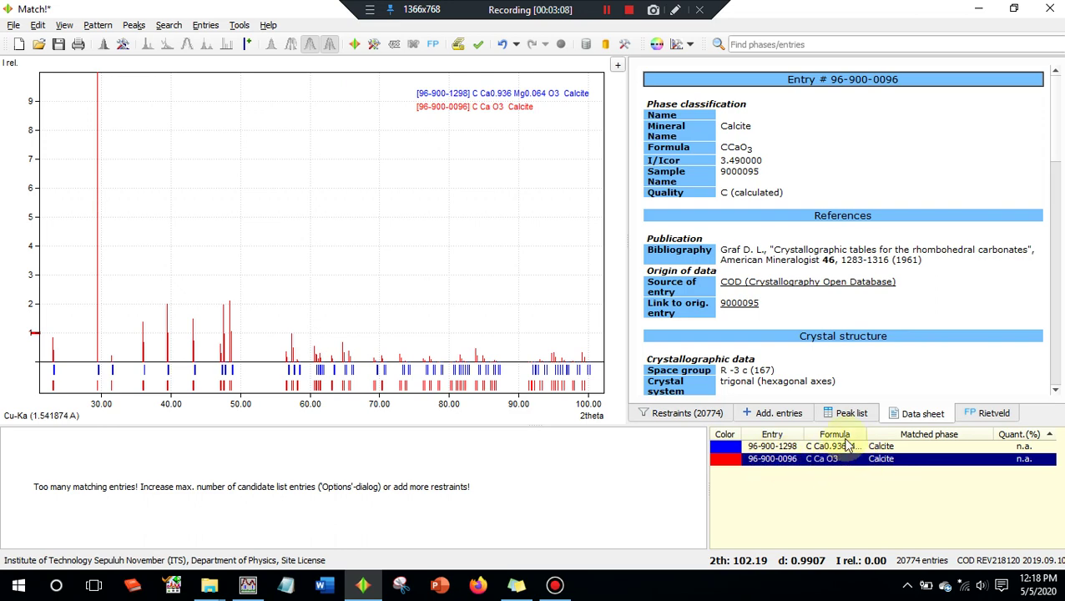
click(832, 448)
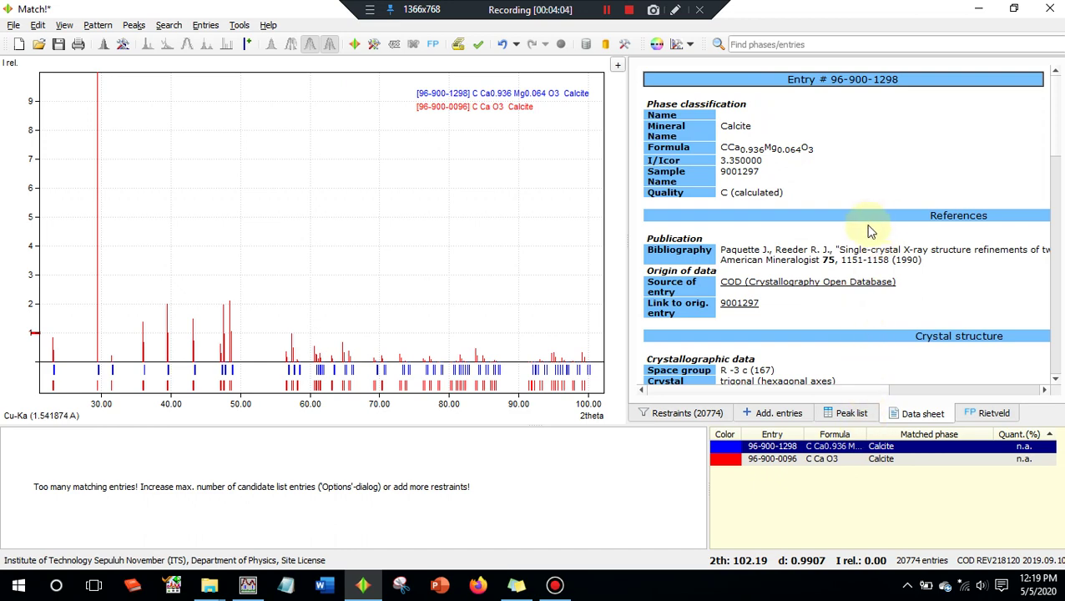
scroll(869, 232, down, 3)
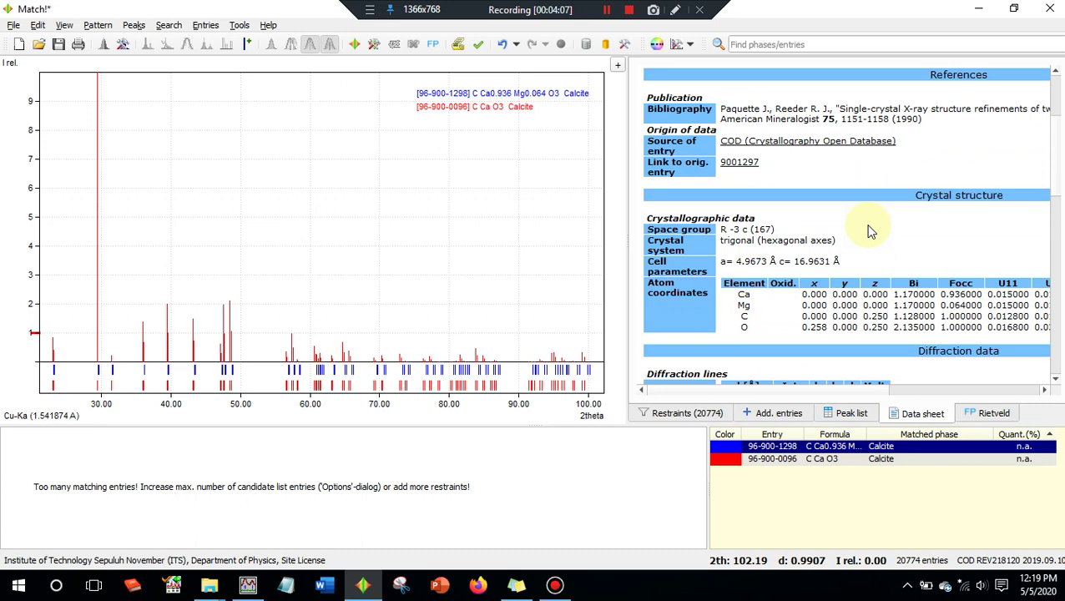
scroll(873, 224, down, 1)
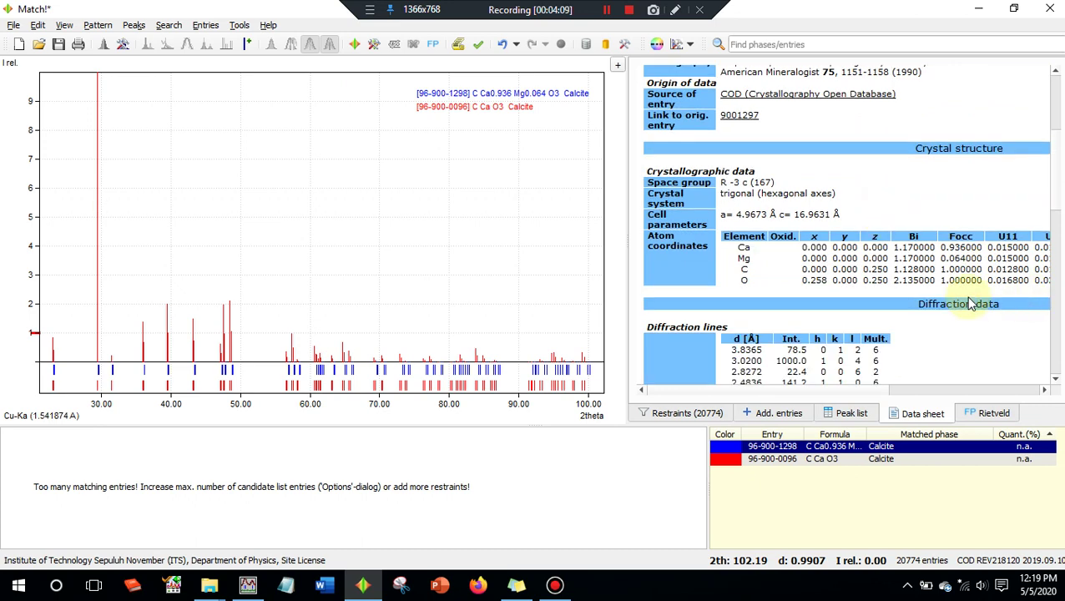
- Capture the crystal structure section of the 96-900-1298 data sheet with Snipping Tool and move the snip window clear of the data sheet
click(403, 584)
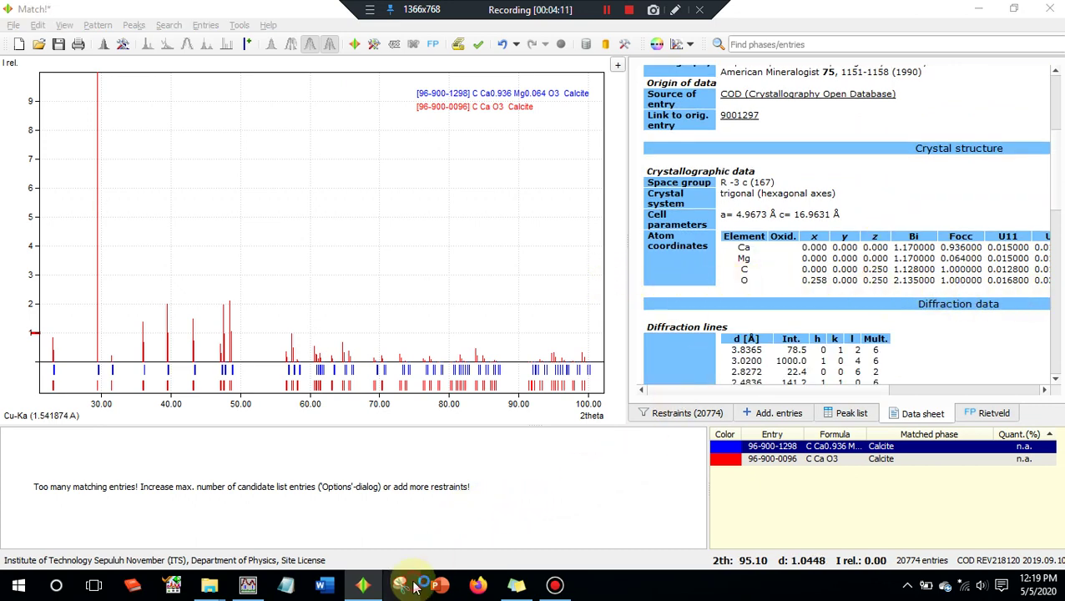
click(618, 175)
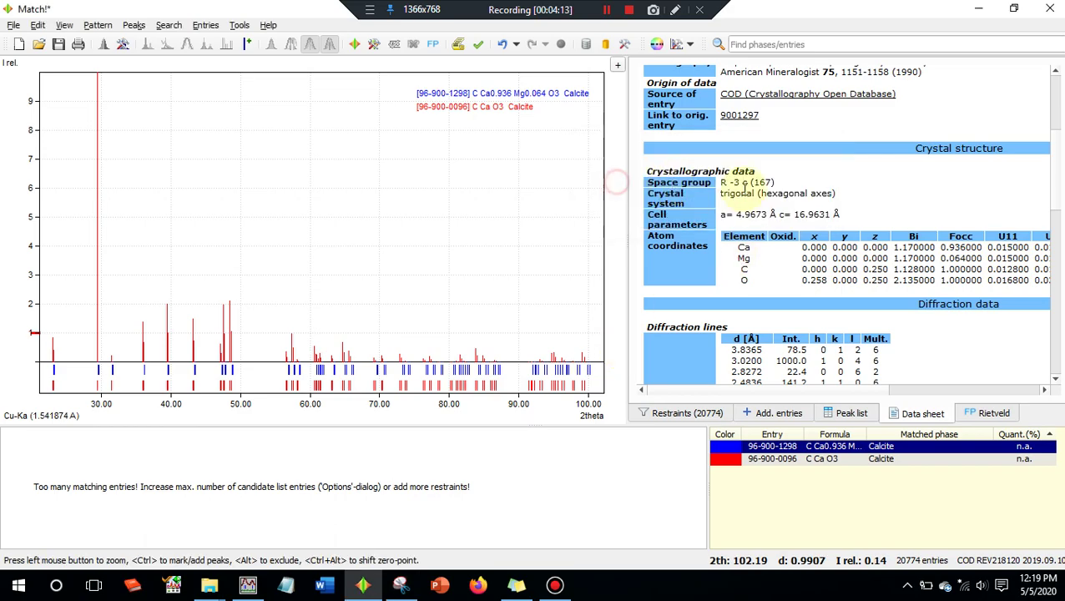
drag(639, 131, 1058, 315)
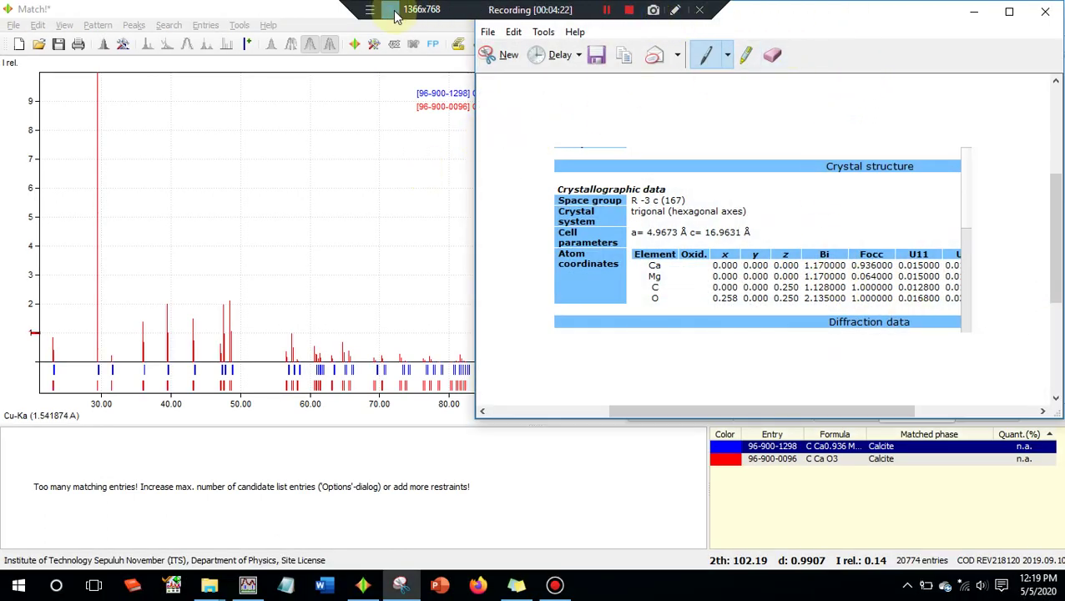
drag(863, 28, 413, 48)
- Compare the snip with the data sheet of entry 96-900-0096, circle the Mg occupancy in the snip, and discard the snip
click(833, 466)
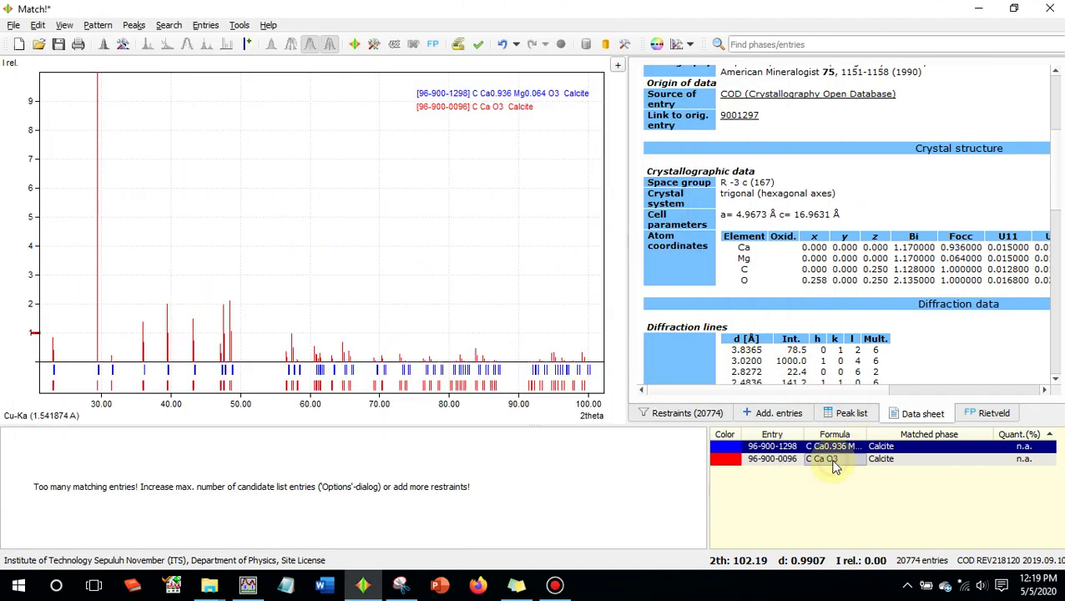
click(833, 464)
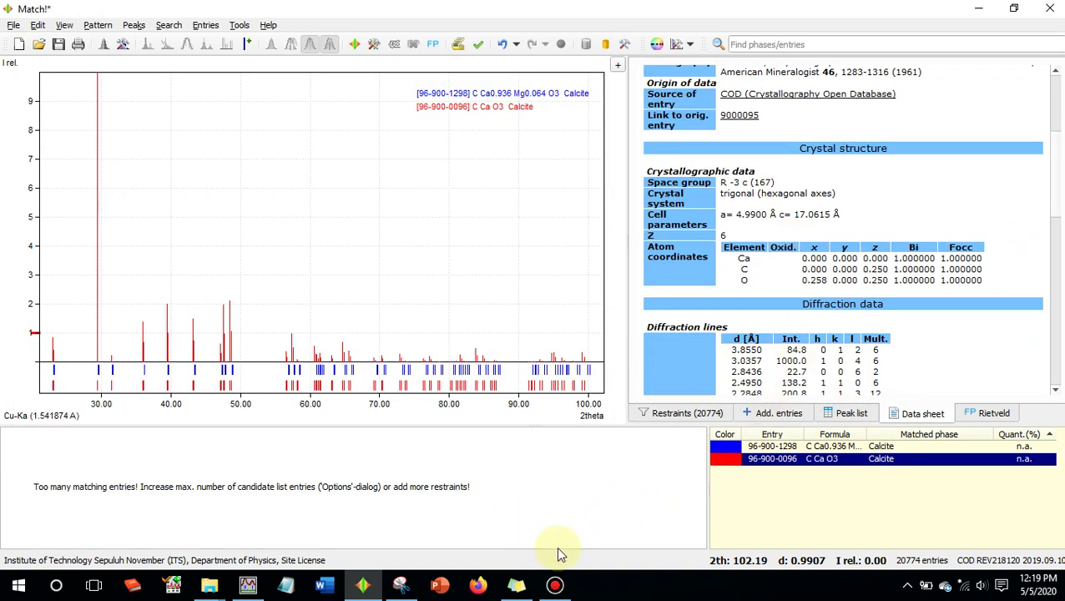
click(400, 585)
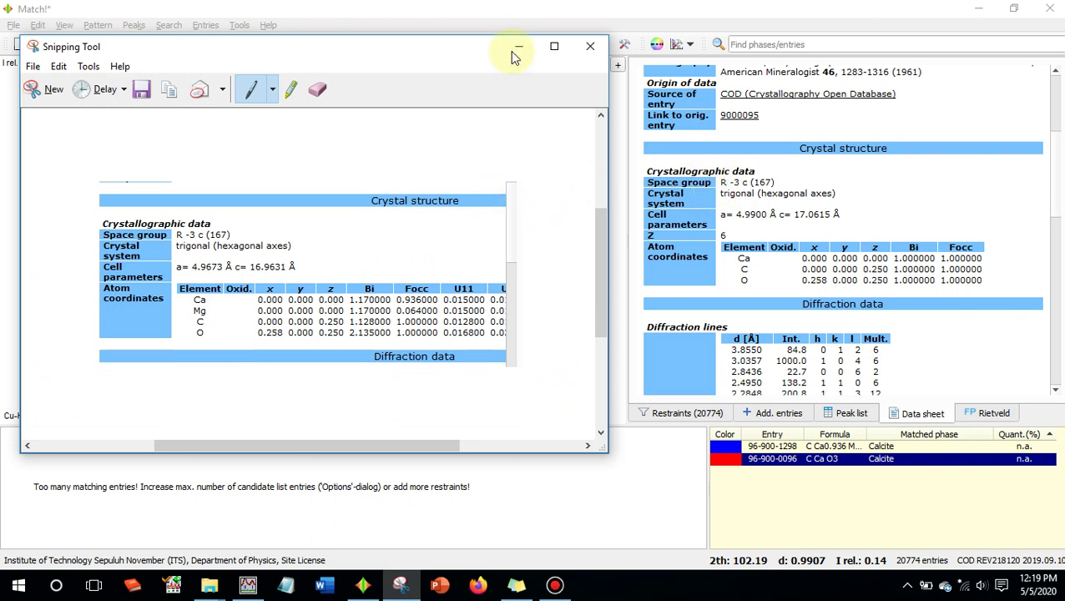
mouse_move(434, 274)
mouse_down()
mouse_move(417, 333)
mouse_move(408, 288)
mouse_up()
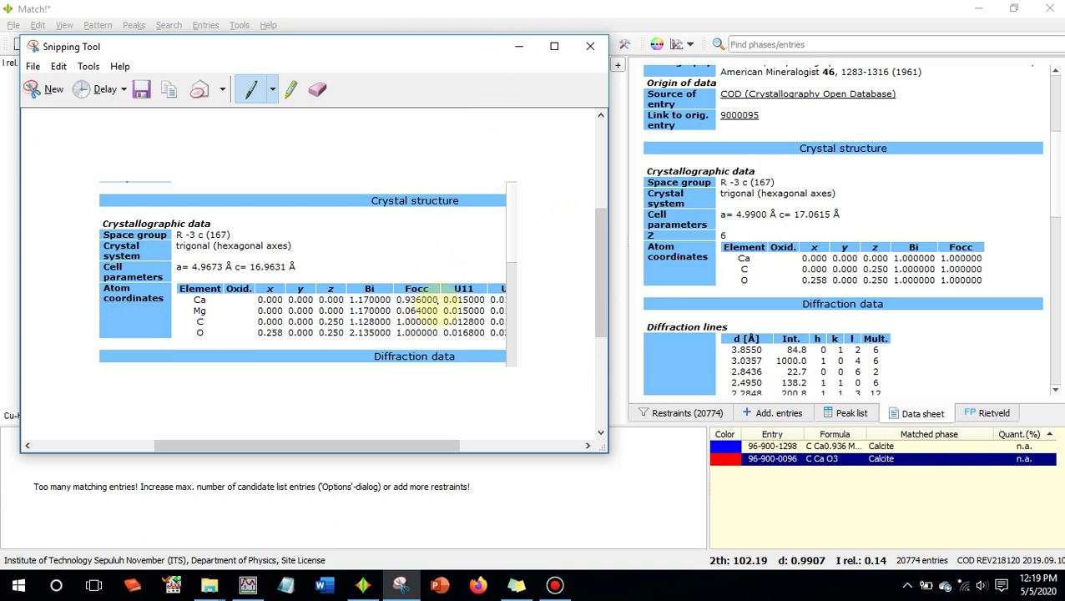
mouse_move(437, 306)
mouse_down()
mouse_move(397, 299)
mouse_move(386, 310)
mouse_move(436, 312)
mouse_up()
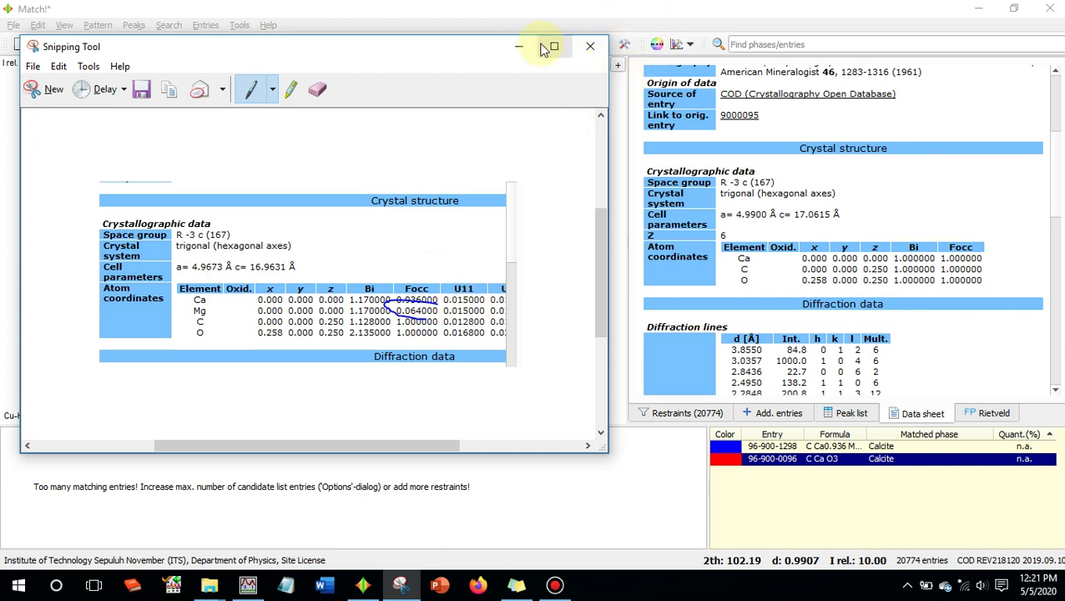
click(588, 45)
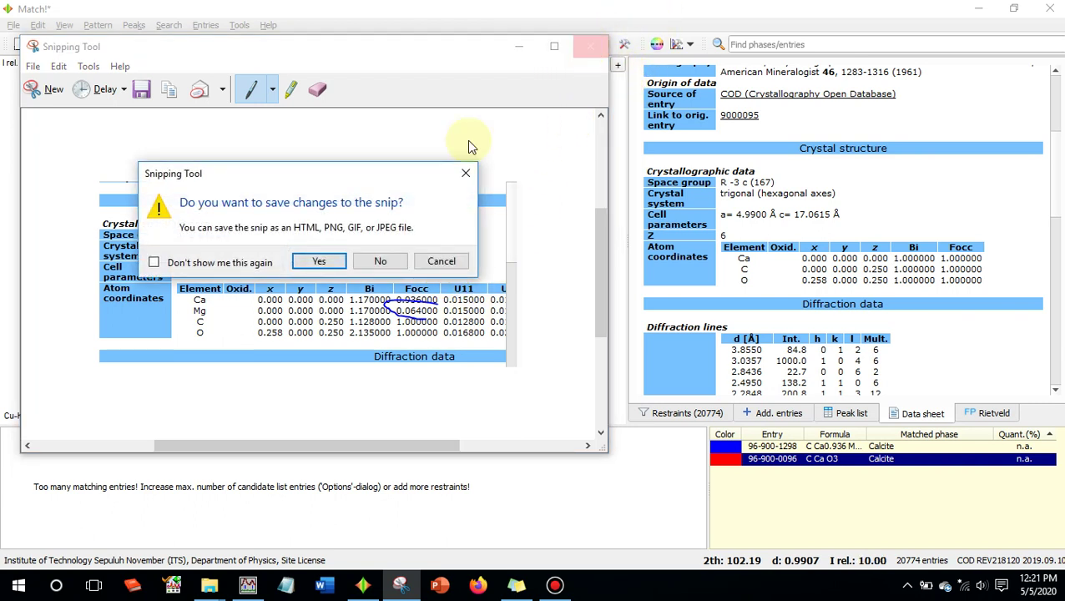
click(379, 260)
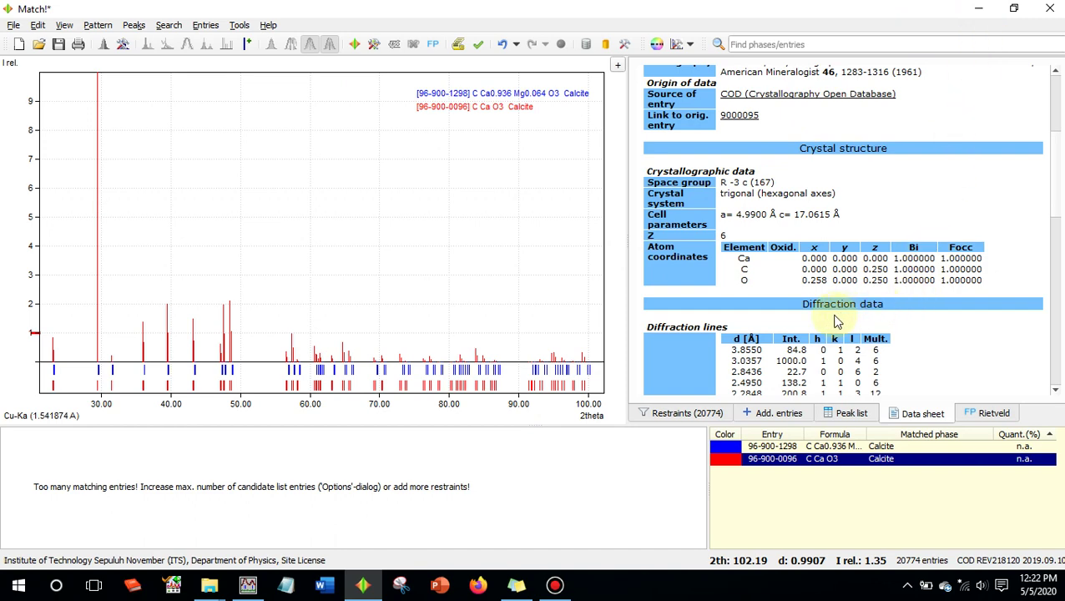
- Minimize Match!, restart Rietica and open the input file ZnO-3-asli-96-900-4181.inp from the Zn0,9Cu0,1O folder
click(977, 8)
click(978, 9)
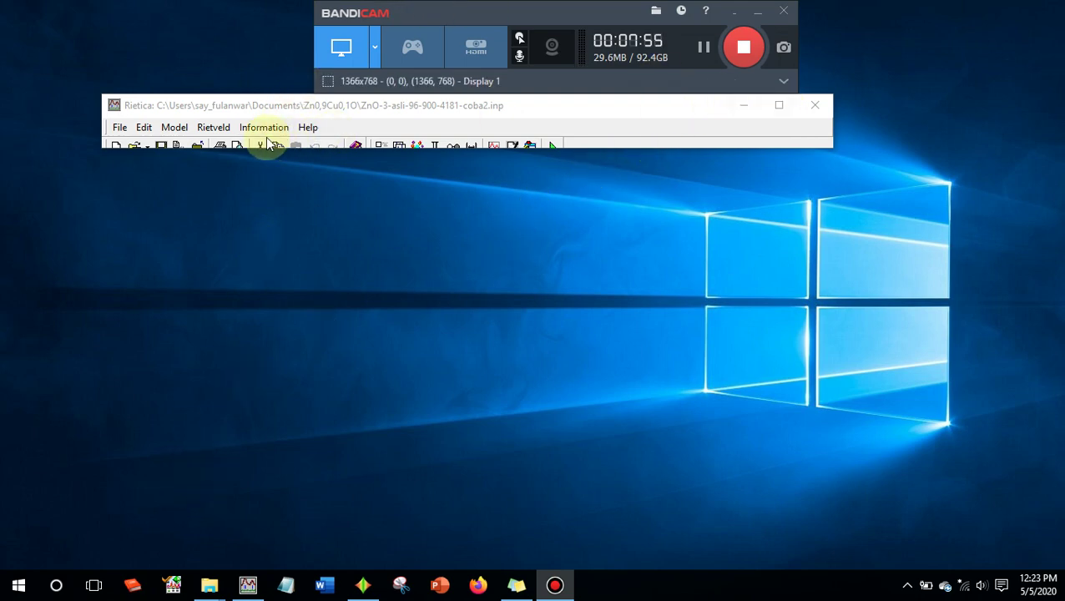
click(814, 102)
click(247, 585)
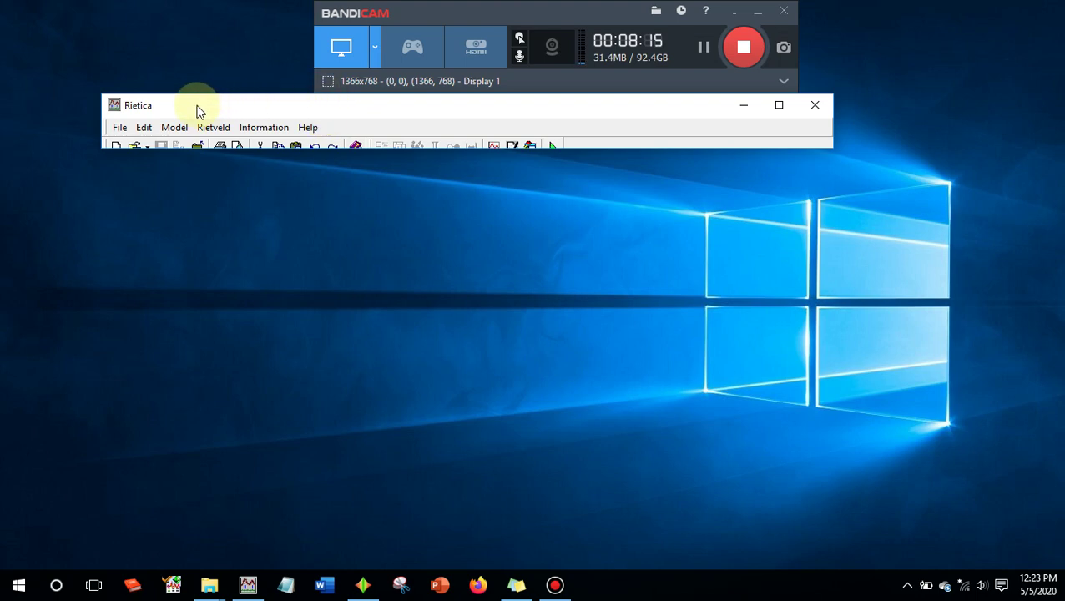
click(135, 151)
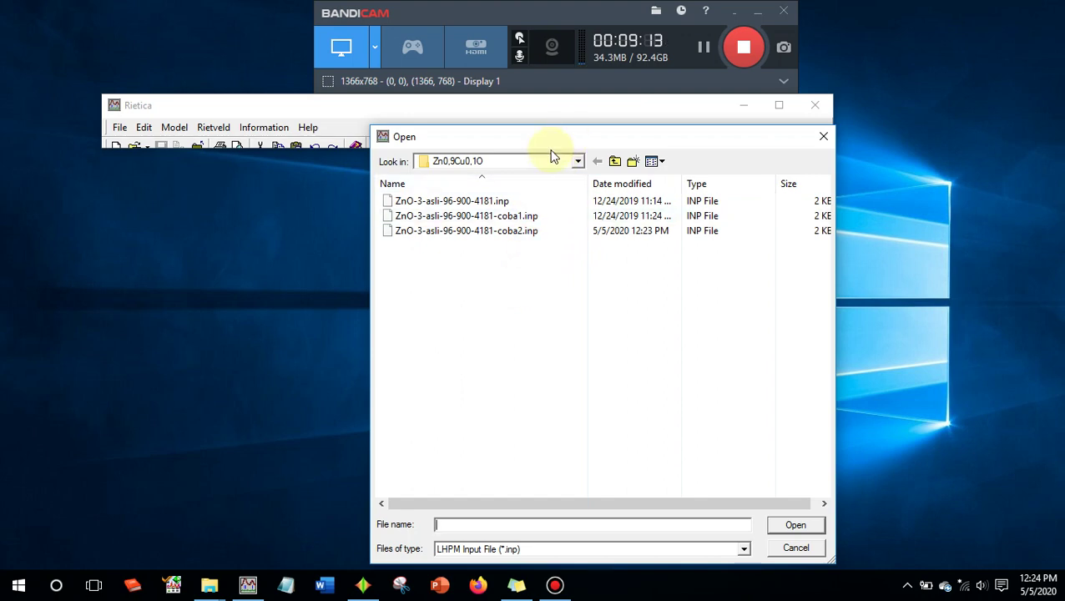
double_click(479, 204)
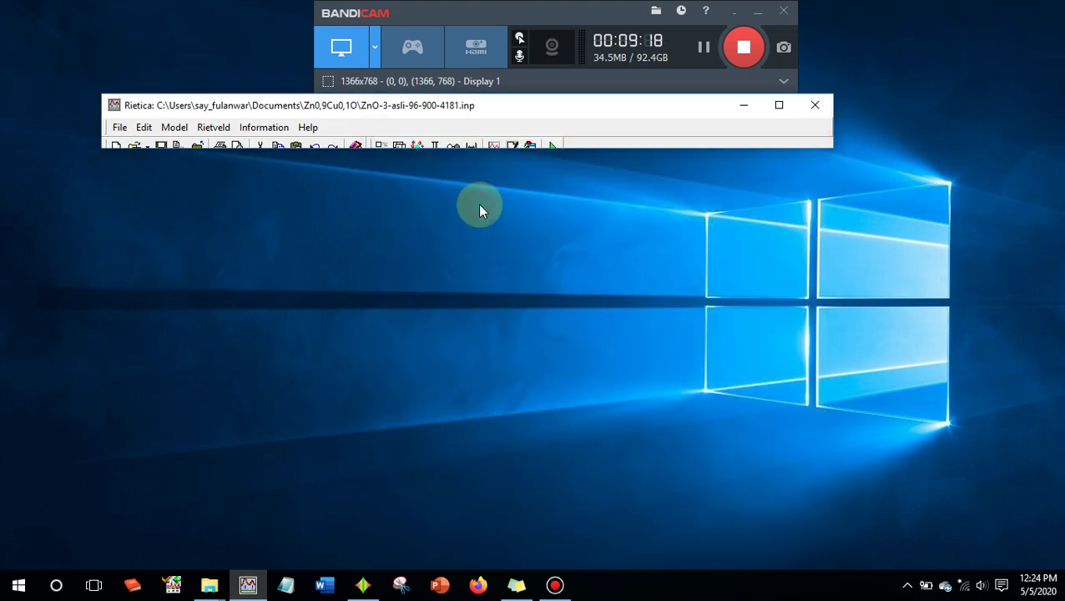
- Examine the General settings and the Histogram1 settings of the refinement input, leaving both without changes
click(380, 144)
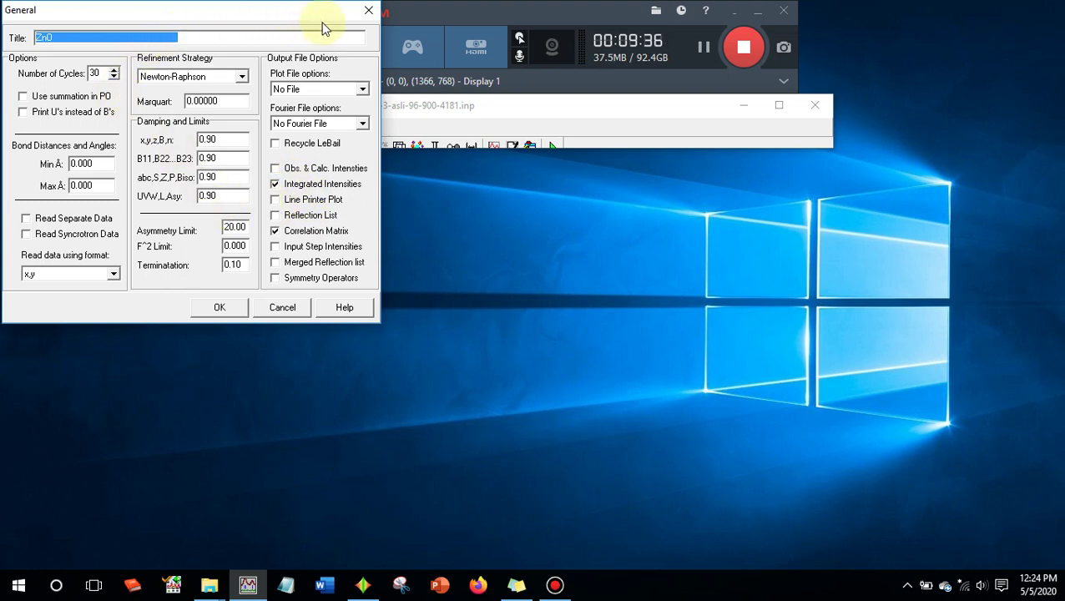
click(368, 10)
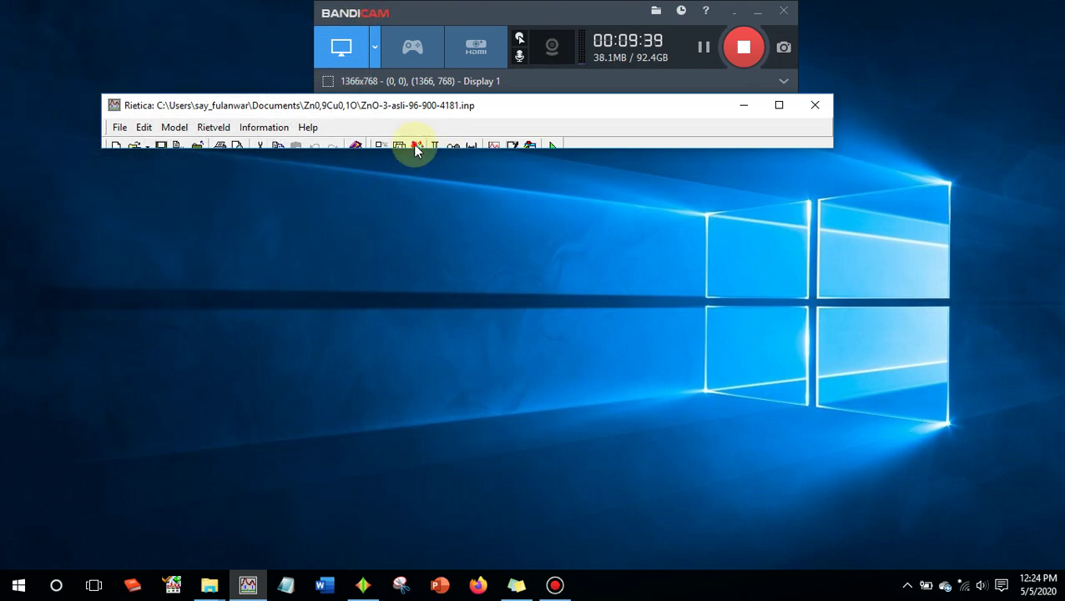
click(415, 149)
key(Escape)
click(404, 145)
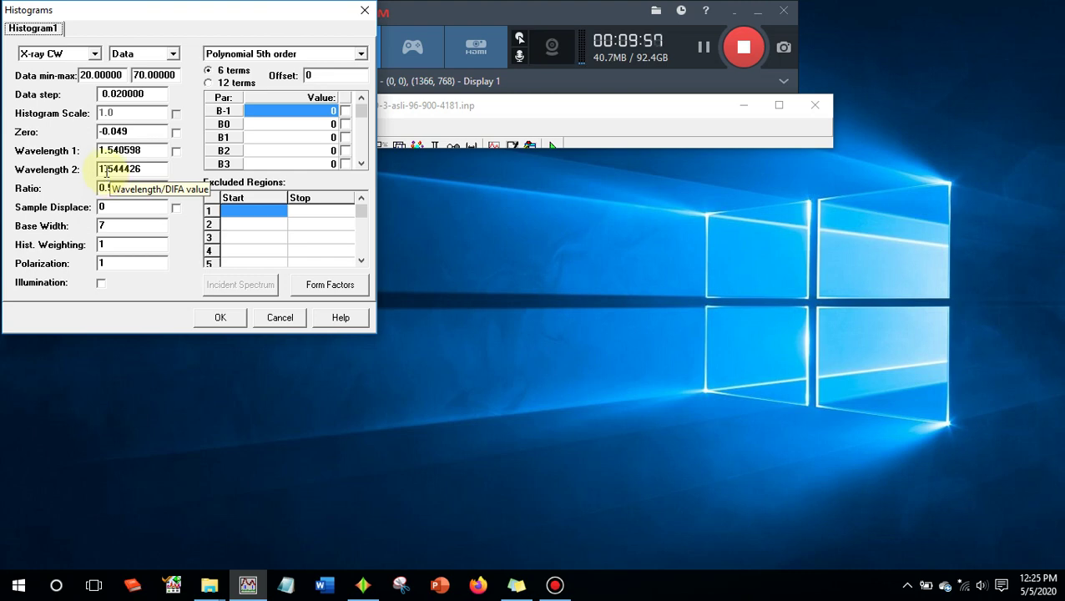
click(275, 319)
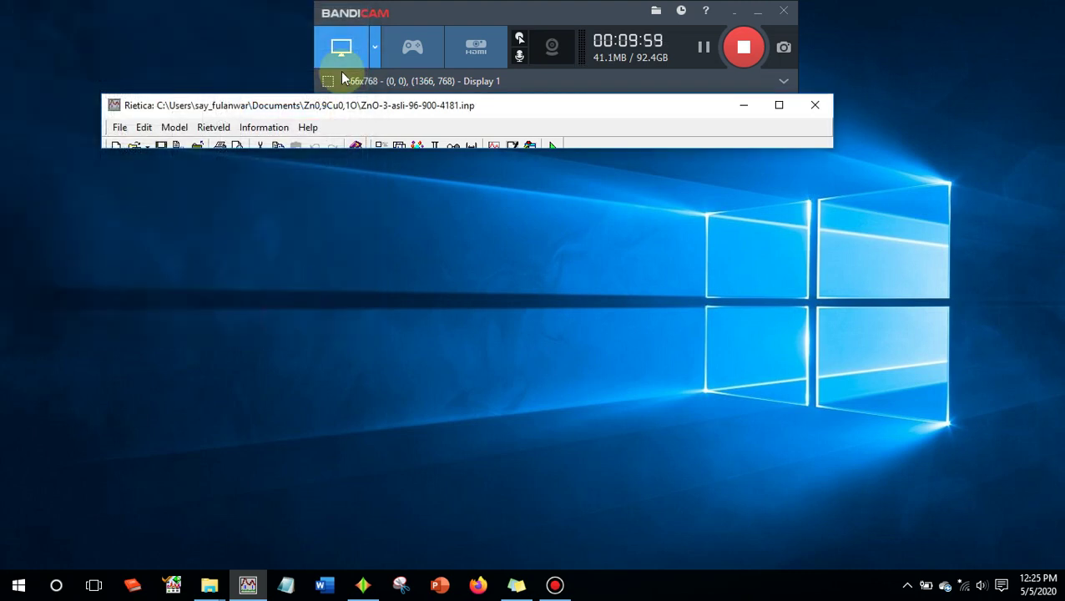
- Import a second phase from the CIF file Entry_96-900-4181 in the Zn0,9Cu0,1O folder into the phase list
click(416, 146)
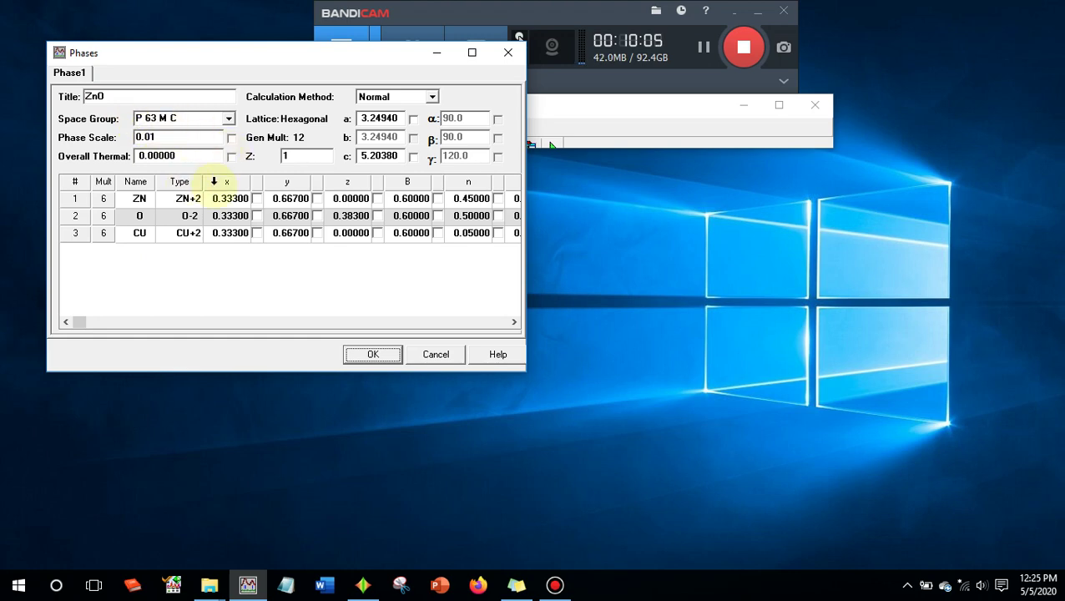
right_click(70, 76)
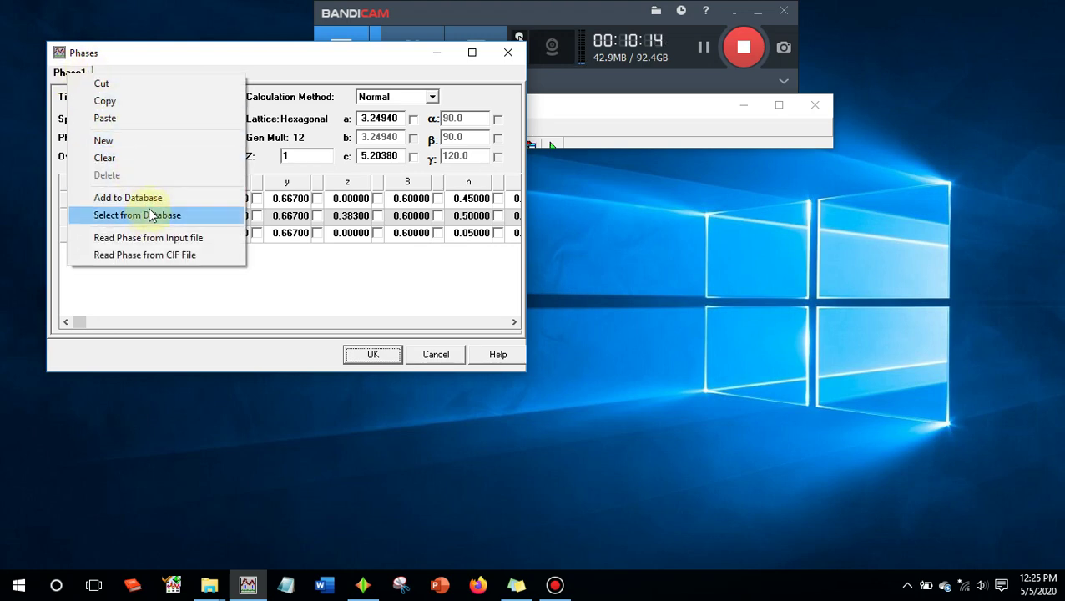
click(152, 257)
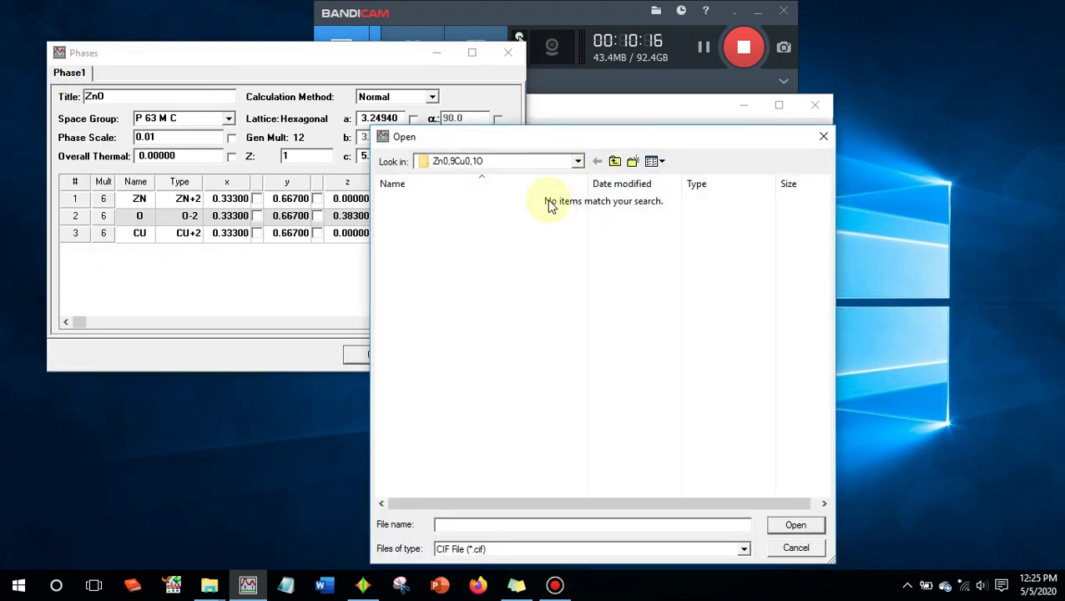
click(614, 161)
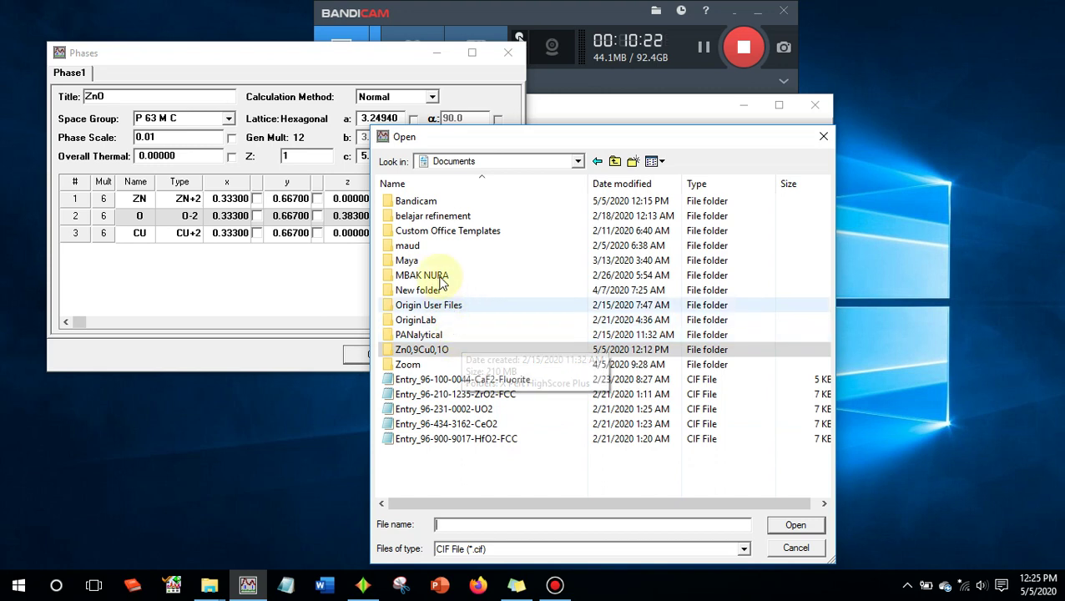
click(703, 46)
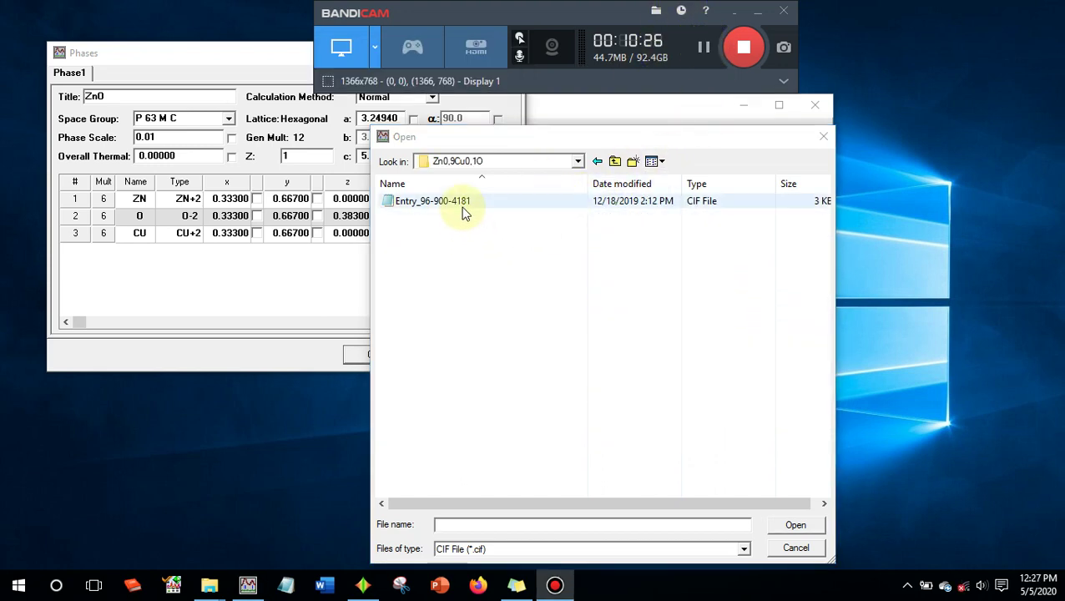
click(464, 212)
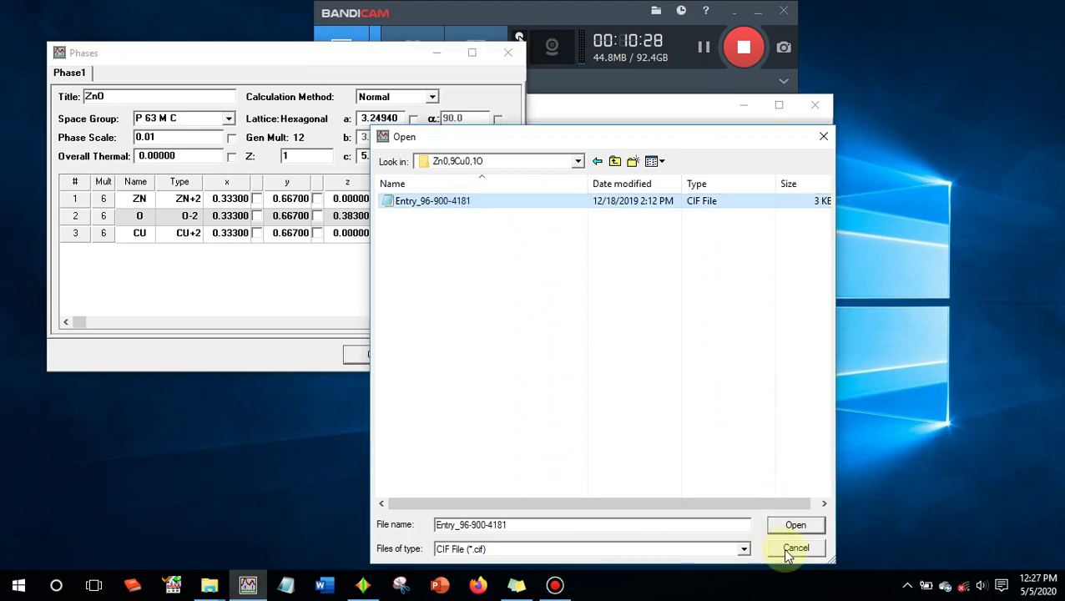
click(797, 526)
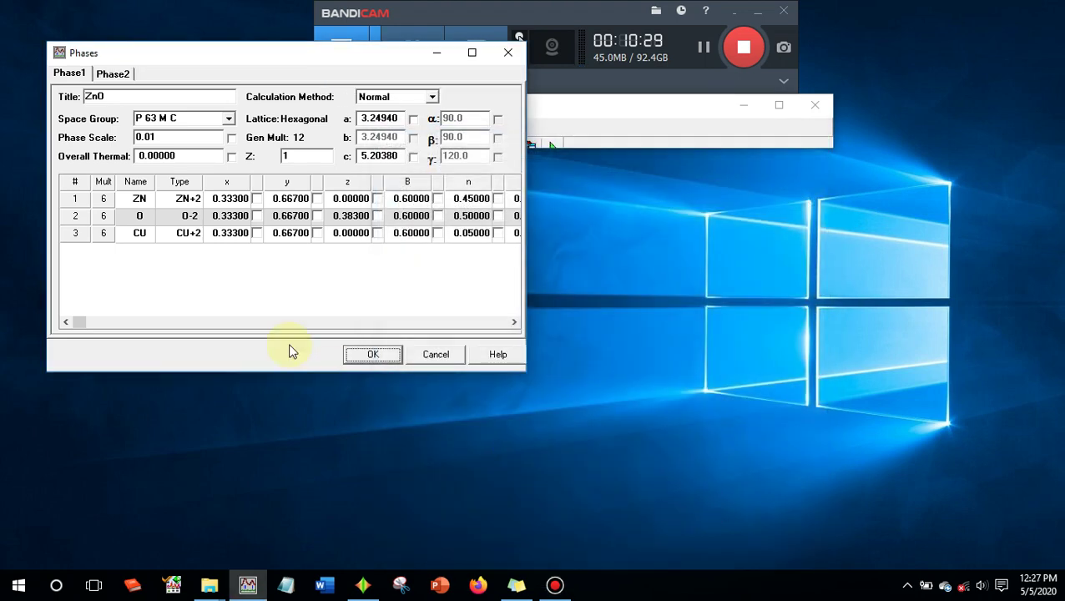
- Title the second phase Zn0,9Cu0,1O and return to the parameters of the first phase
click(116, 73)
drag(169, 100, 32, 92)
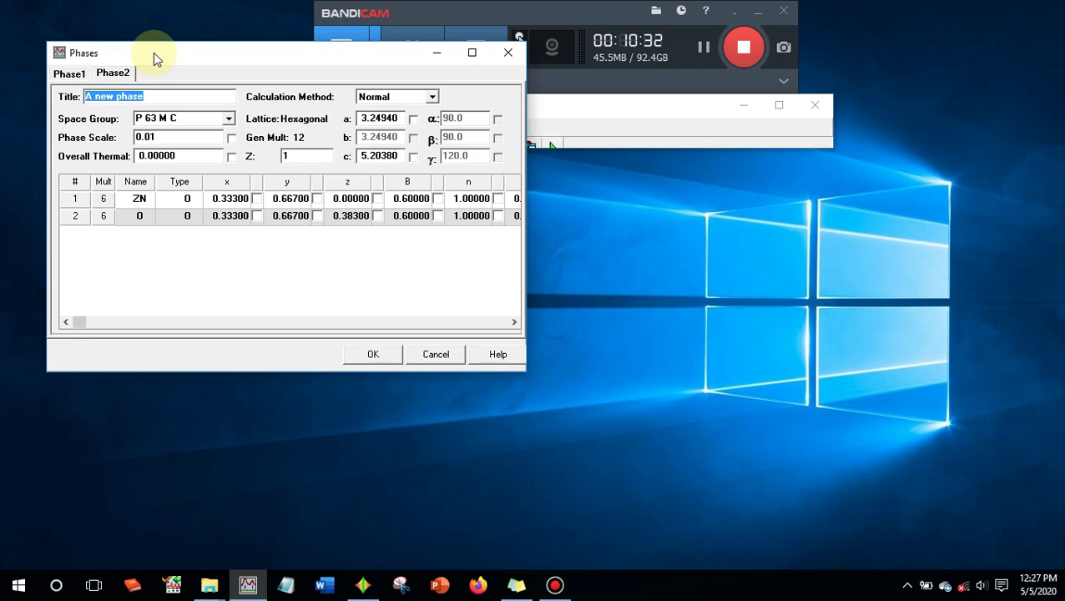
text(Zn0,9Cu0,1O)
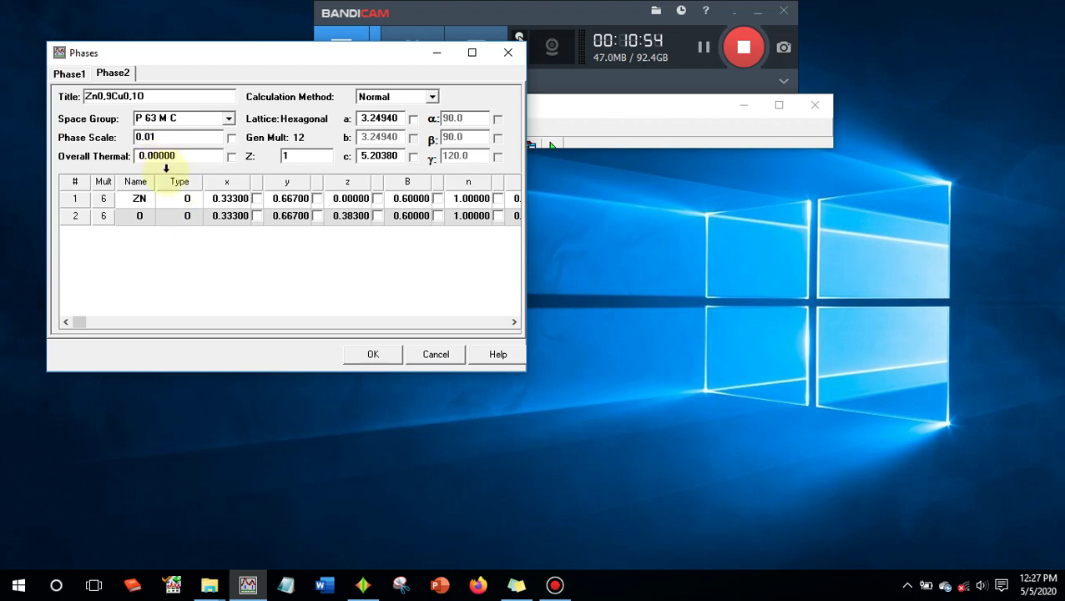
click(83, 75)
click(471, 327)
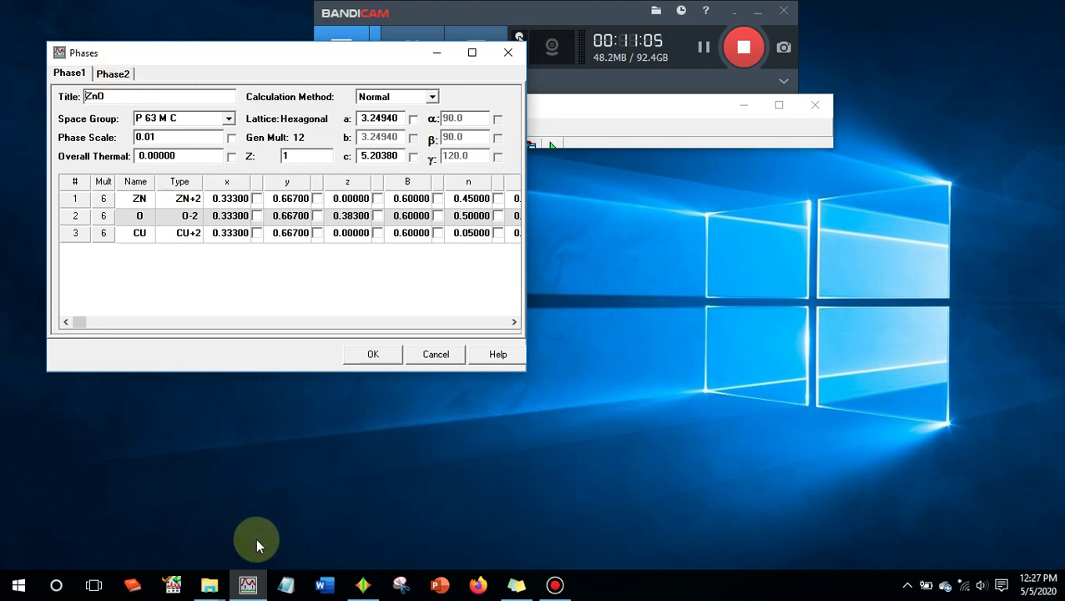
- Open the CIF file Entry_96-900-4181 in Notepad from the Zn0,9Cu0,1O folder and minimize the folder window
mouse_move(208, 584)
click(154, 518)
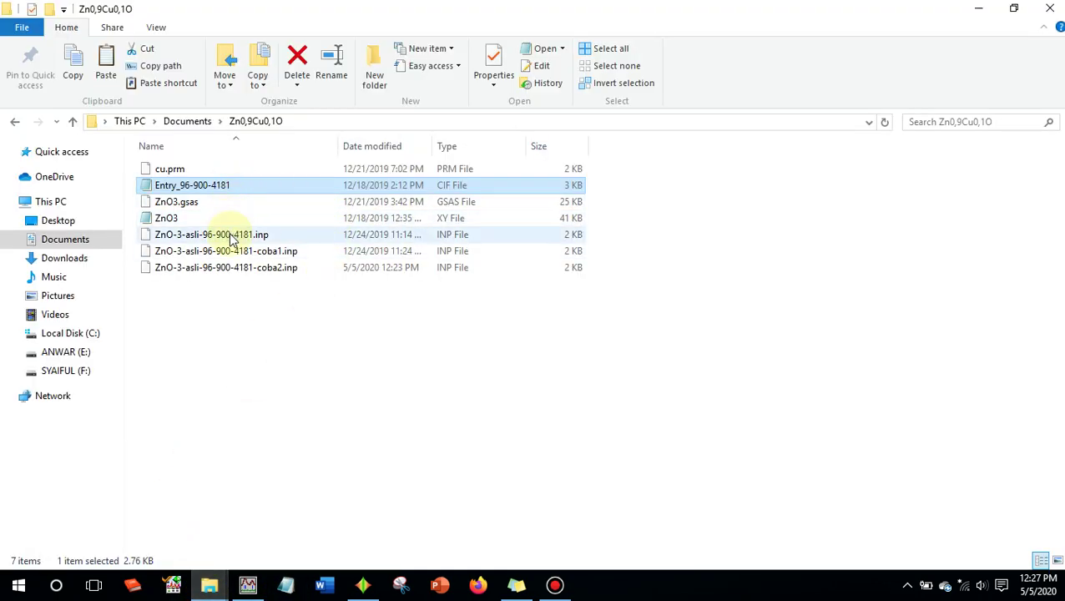
double_click(247, 186)
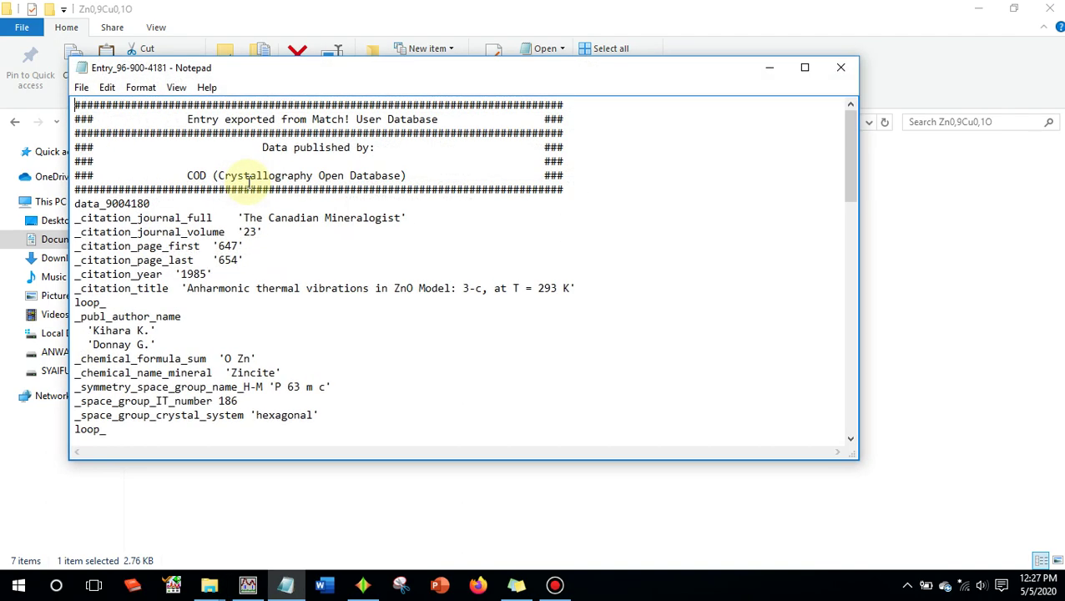
click(978, 10)
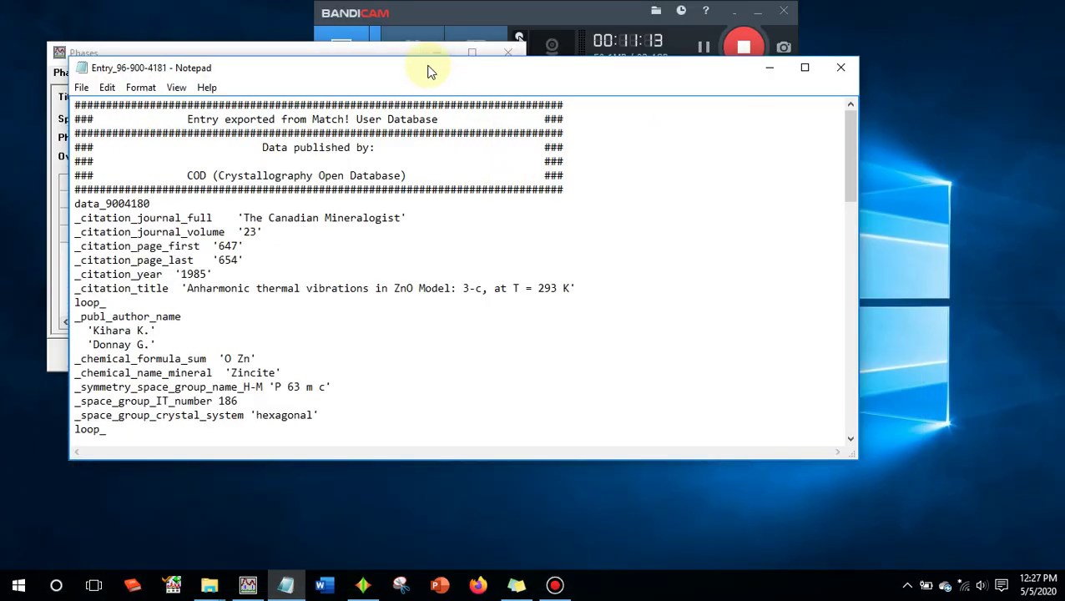
- Place the CIF text beside the Phases window and delete the first phase, ZnO
drag(429, 67, 1064, 275)
click(830, 288)
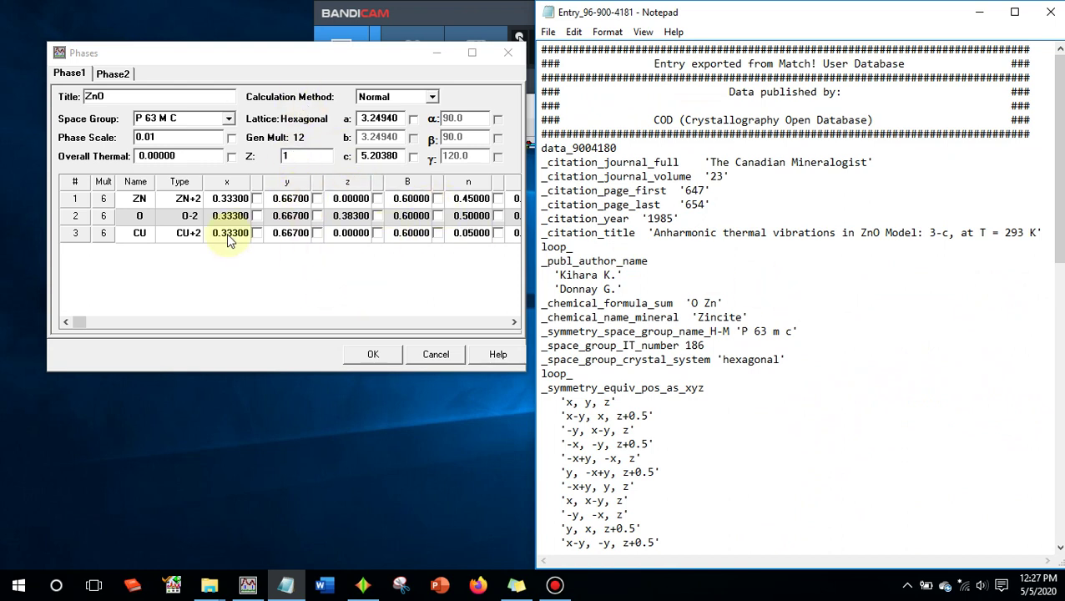
click(88, 69)
click(109, 74)
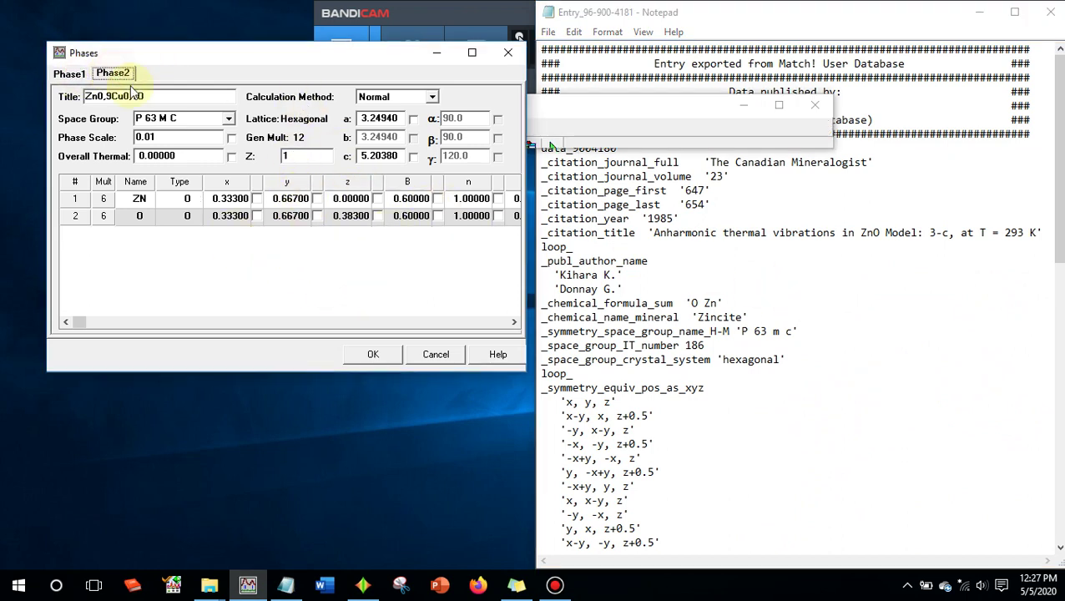
click(68, 73)
right_click(70, 73)
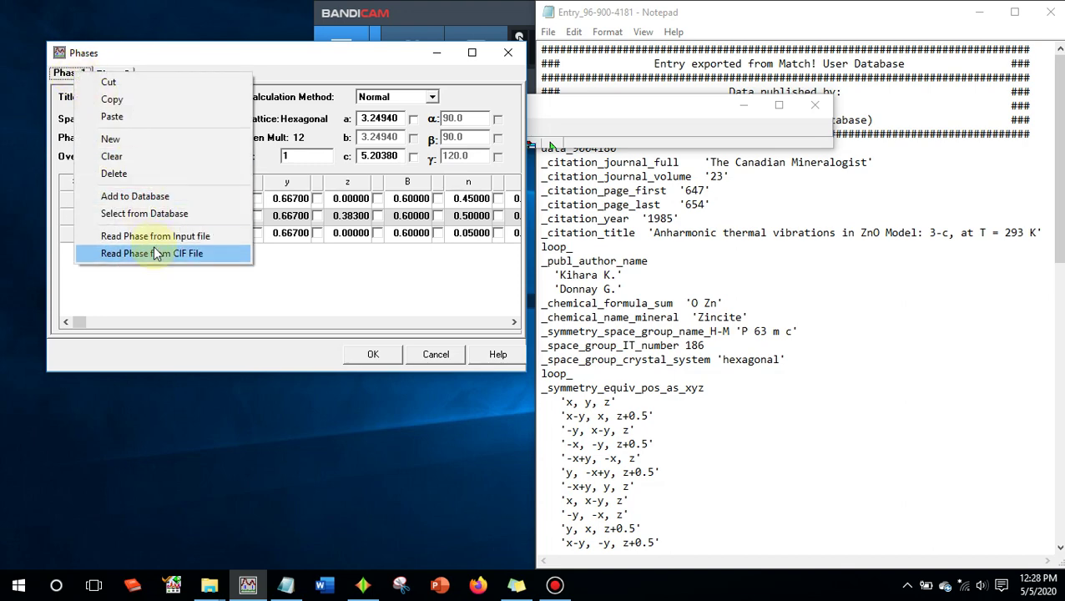
click(139, 179)
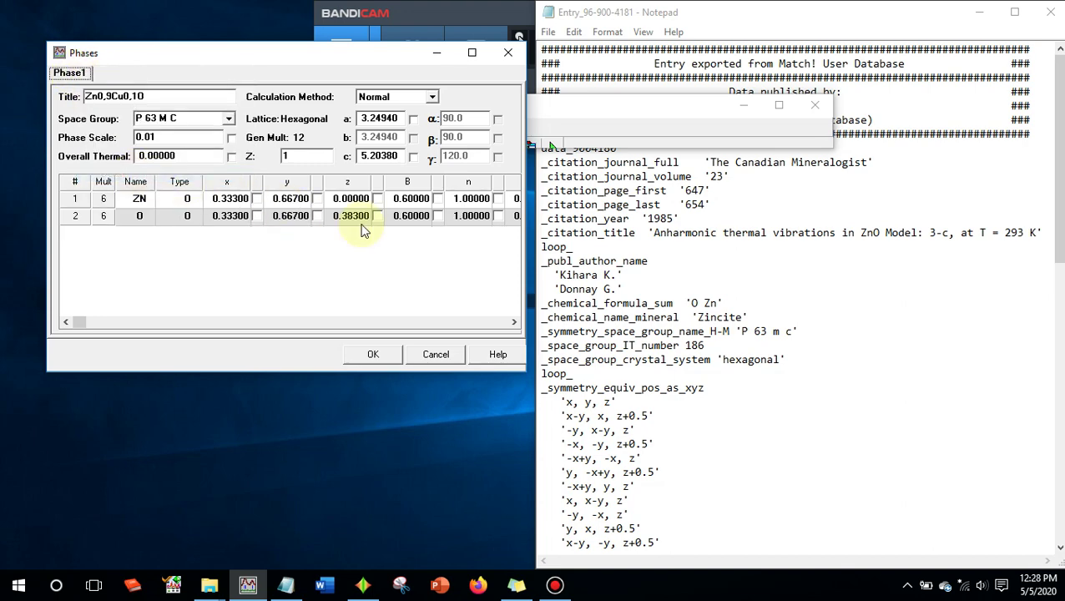
- Find the space group number in the CIF text and enter 186 as the Zn0,9Cu0,1O phase's space group
click(829, 273)
scroll(830, 273, down, 17)
scroll(815, 275, up, 2)
scroll(815, 274, up, 15)
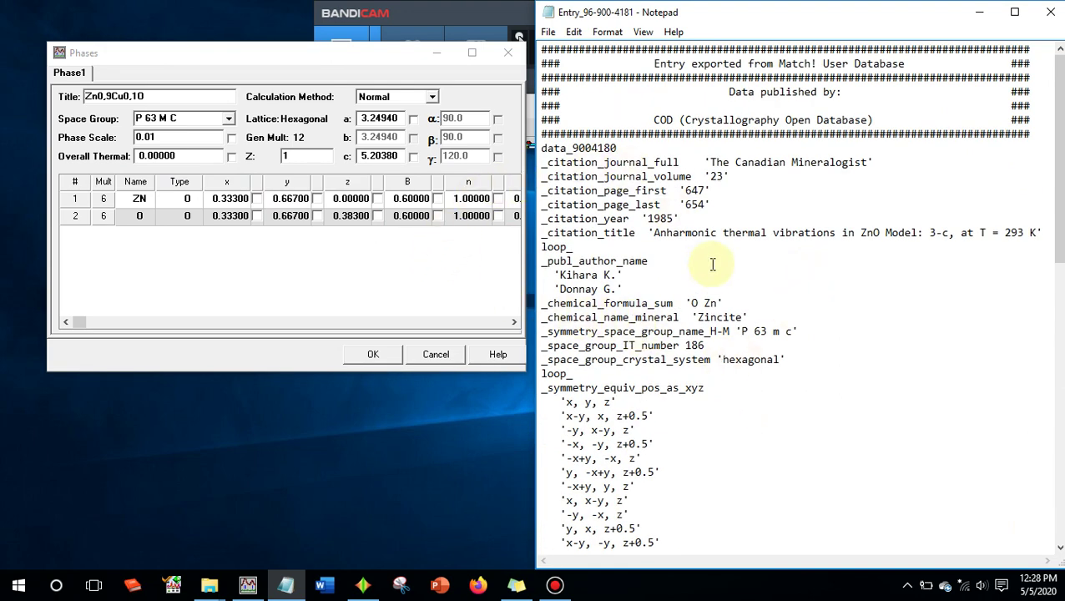
click(202, 117)
click(706, 344)
drag(706, 344, 544, 344)
click(65, 122)
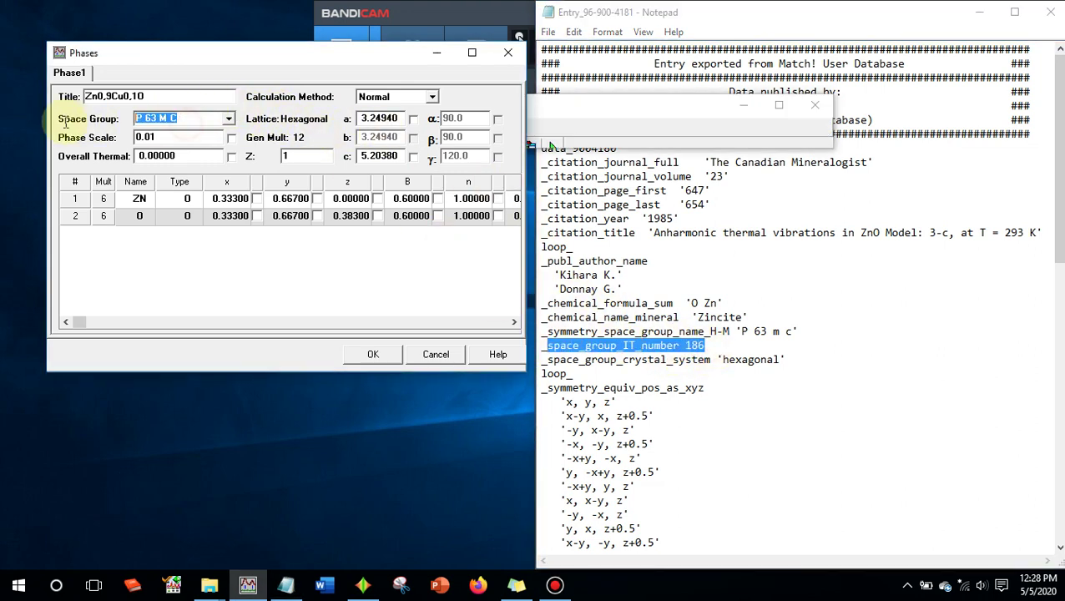
text(186)
key(Tab)
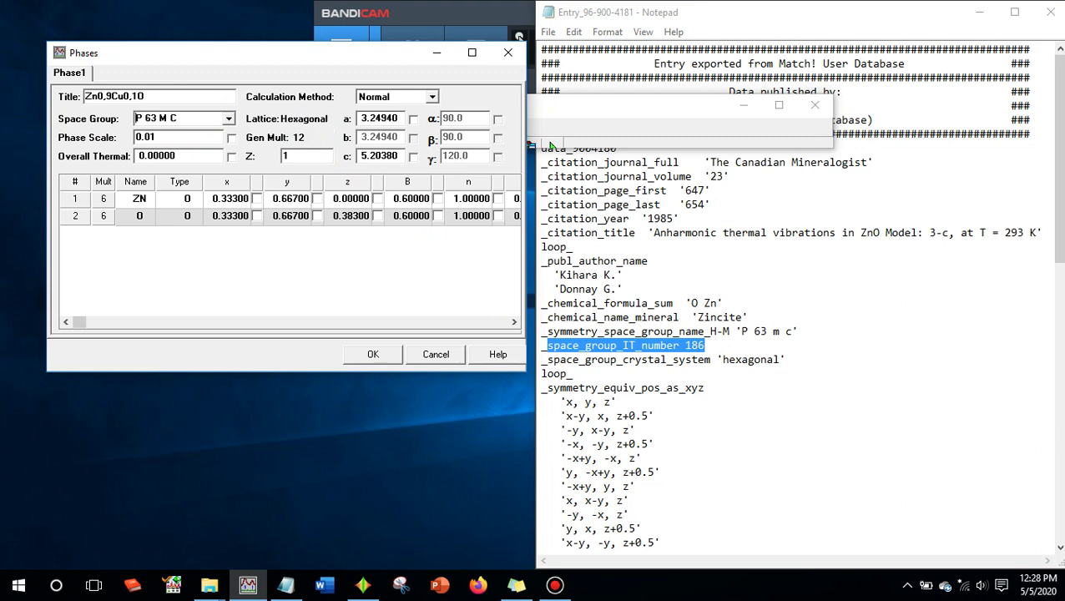
- Compare the cell lengths, cell angles and atom site data in the CIF text with the phase's parameters
click(158, 136)
click(703, 317)
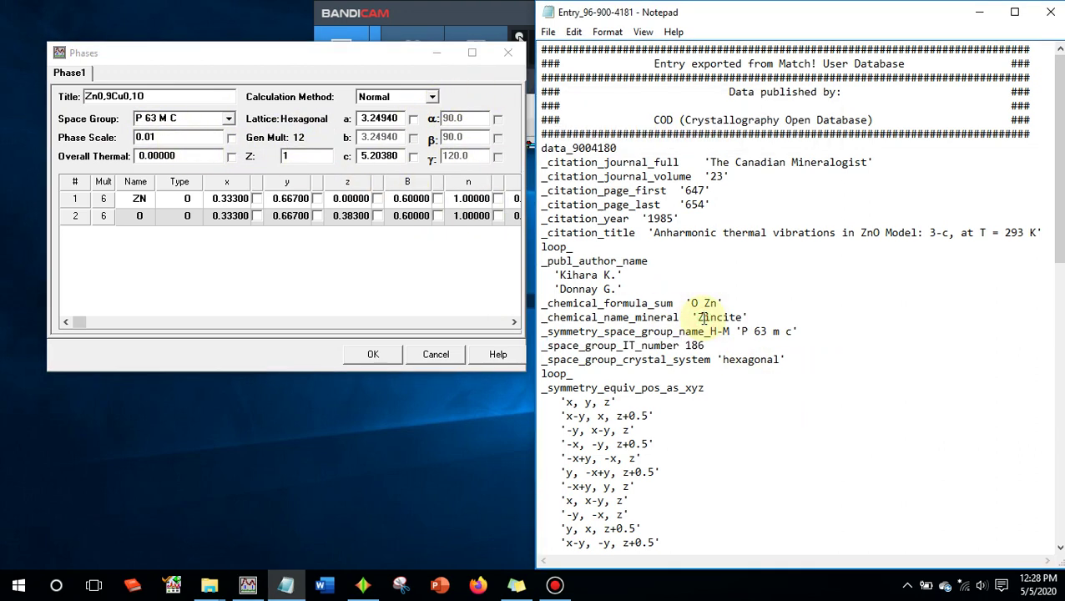
scroll(704, 317, down, 9)
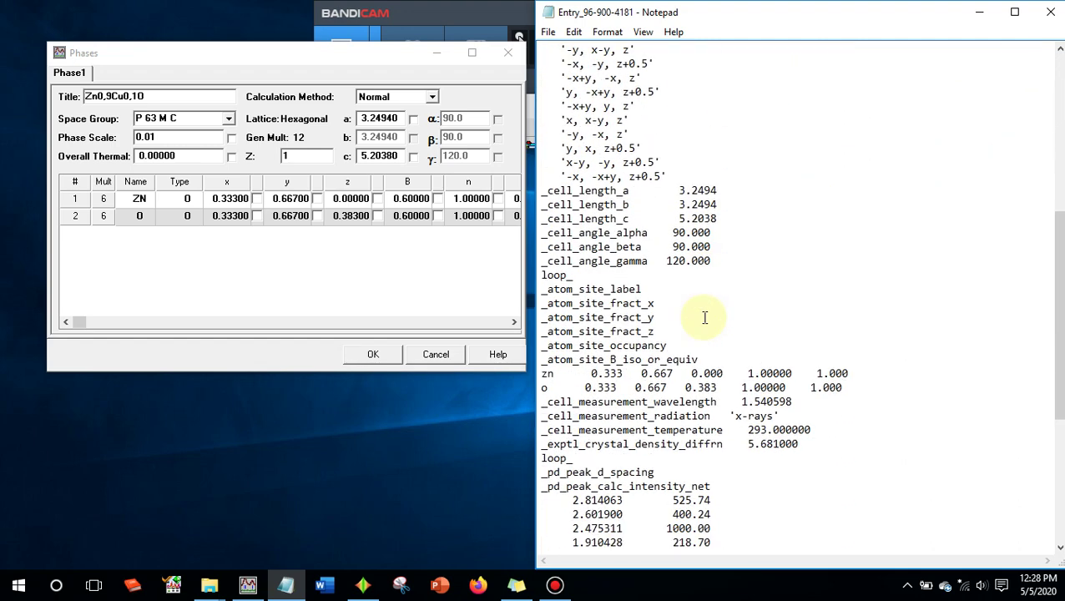
scroll(705, 317, down, 3)
scroll(699, 364, up, 2)
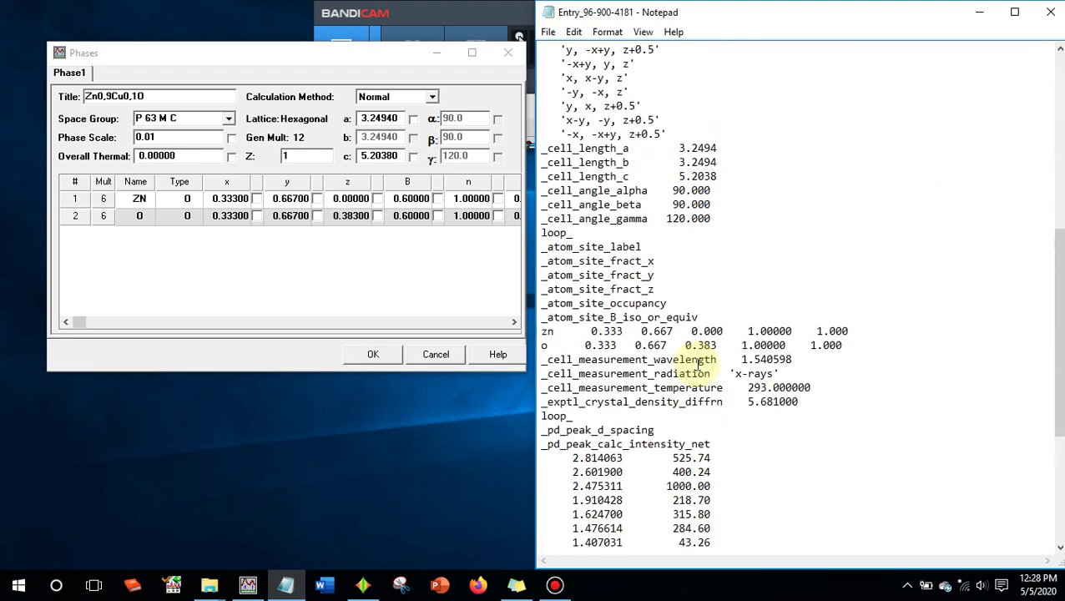
scroll(698, 363, up, 2)
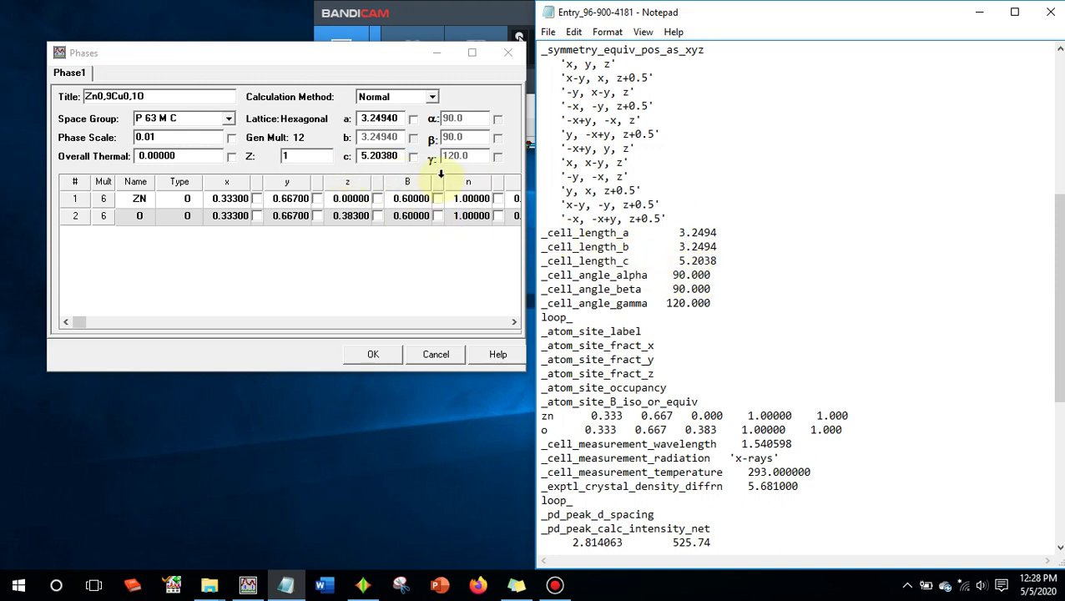
- Set the atom type of ZN to ZN+2 and of O to O-2
click(409, 263)
click(190, 200)
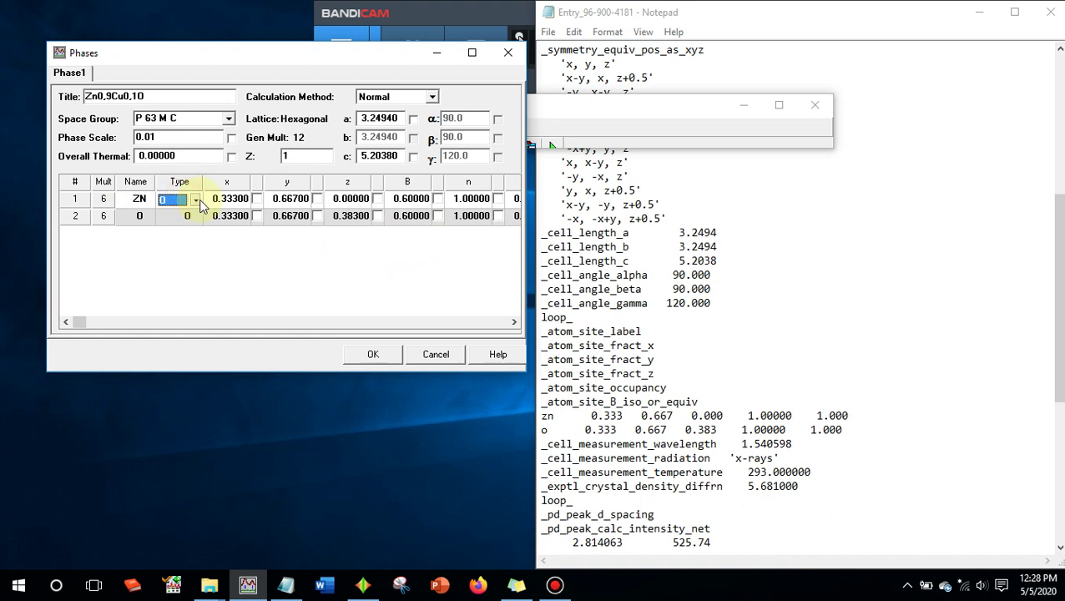
click(195, 200)
key(z)
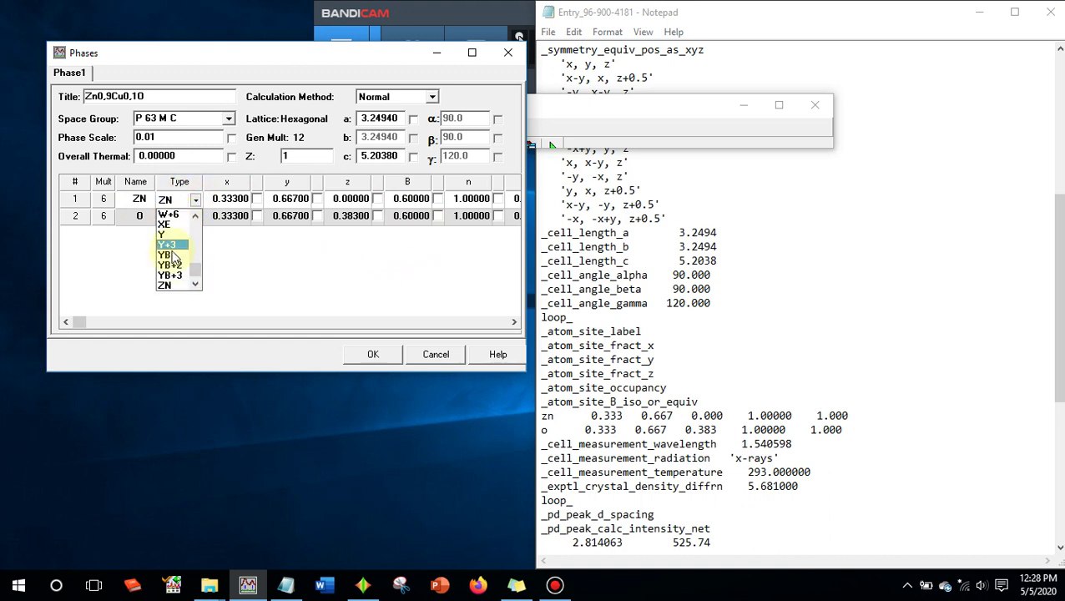
scroll(178, 257, down, 1)
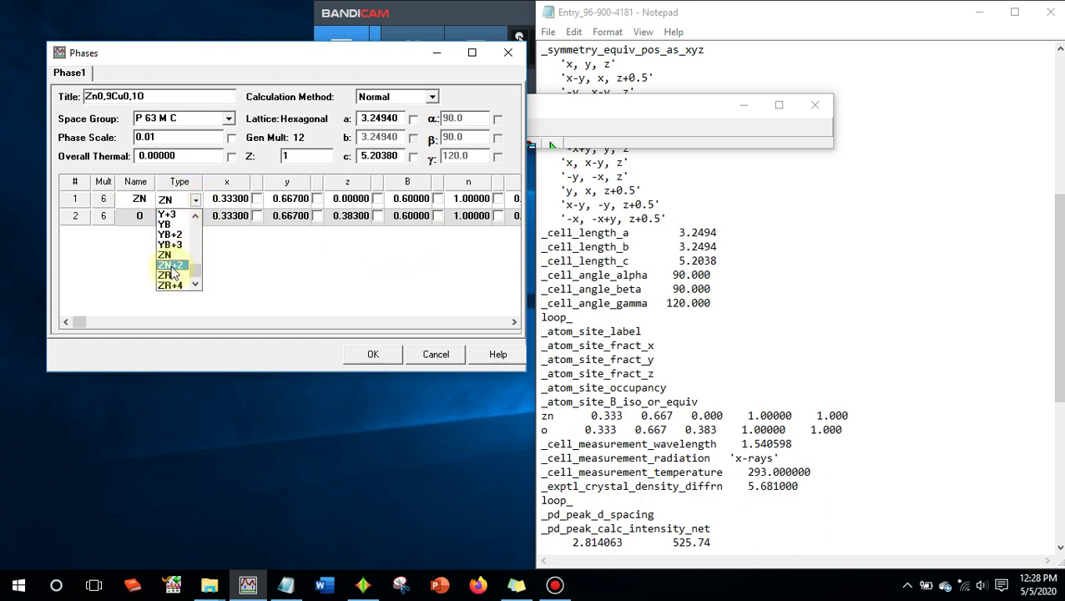
click(172, 273)
click(186, 216)
click(199, 217)
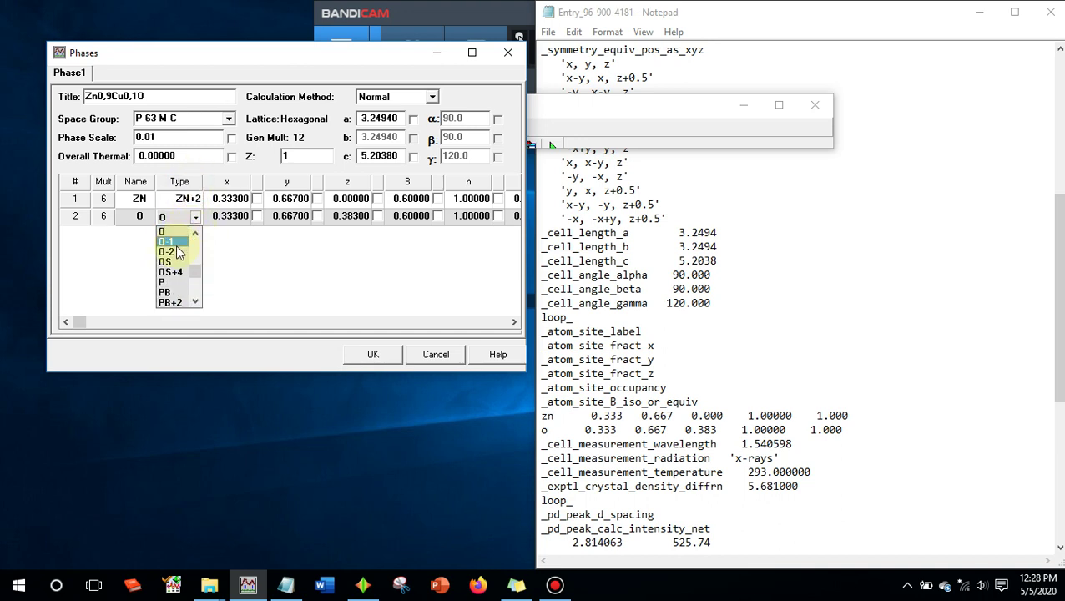
click(177, 252)
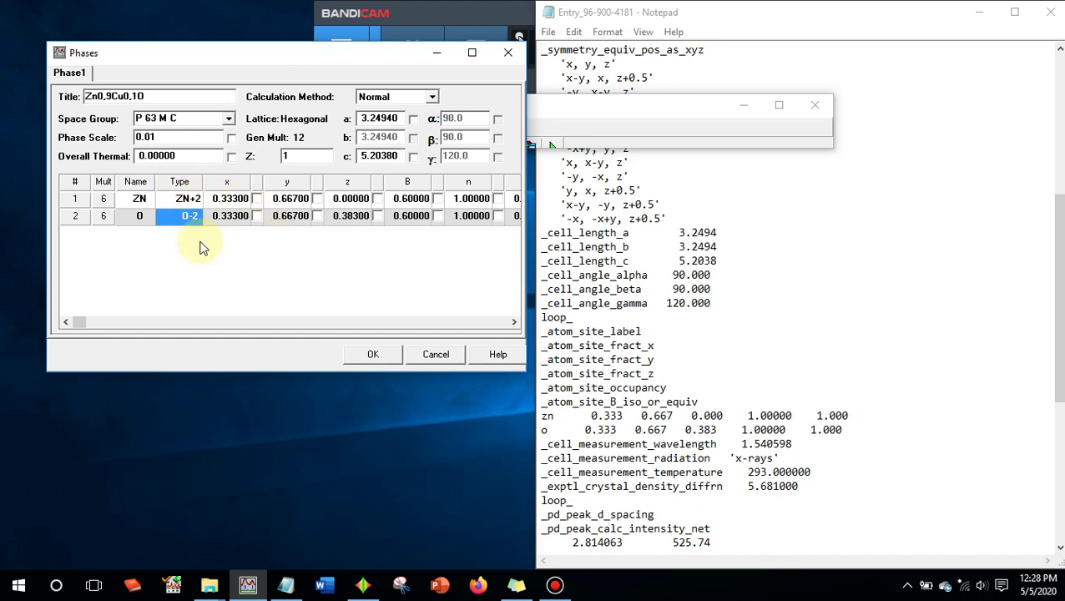
- Set all atoms of the phase to full occupancies and close the CIF text
right_click(345, 269)
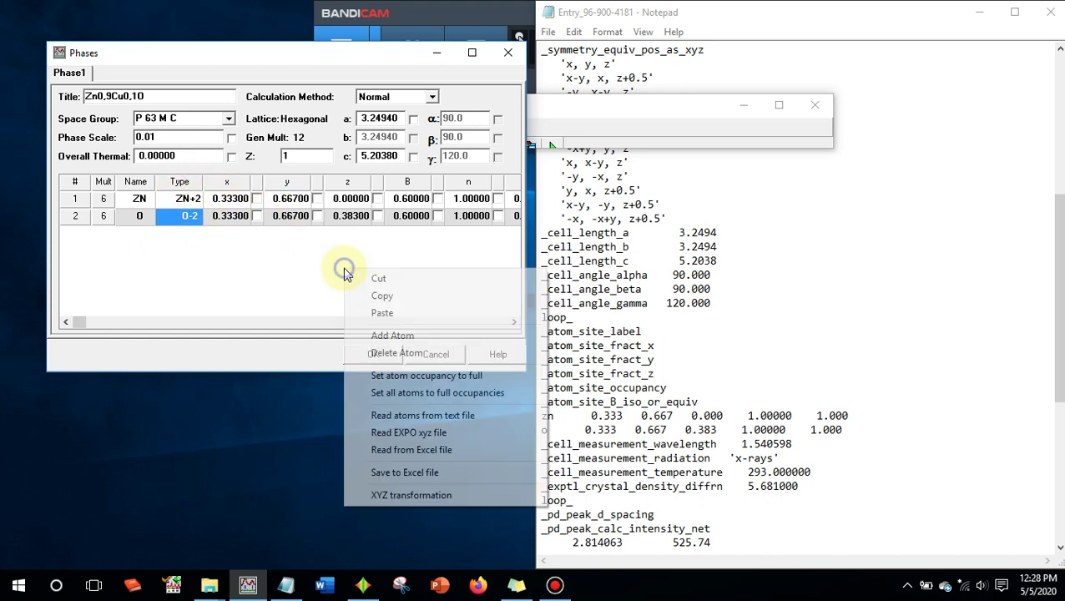
click(474, 394)
click(1050, 12)
click(373, 282)
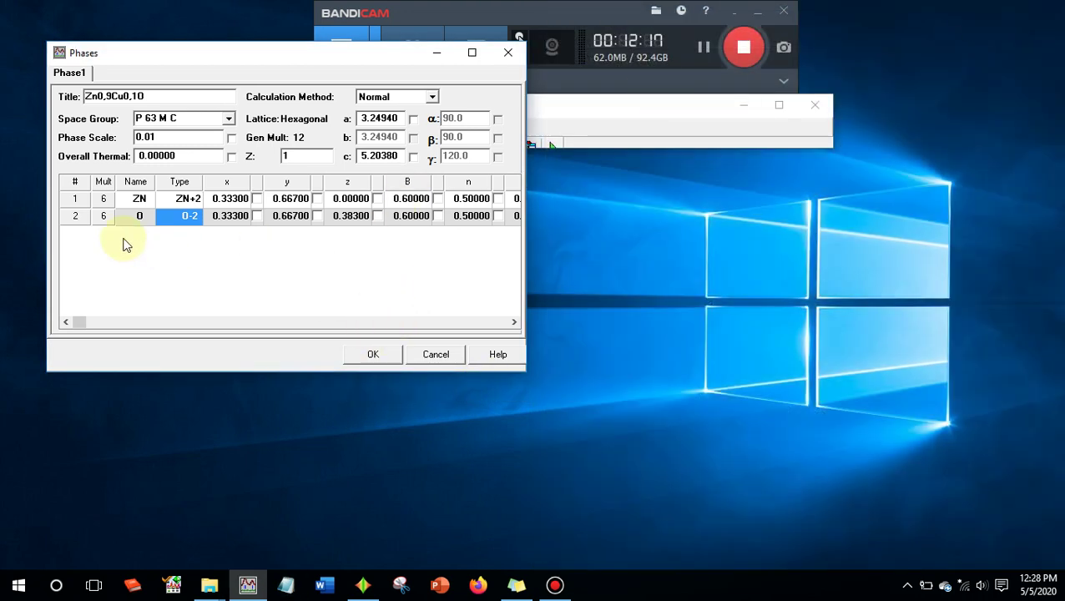
- Add a third atom row below the O atom and bring the atom name columns back into view
click(82, 199)
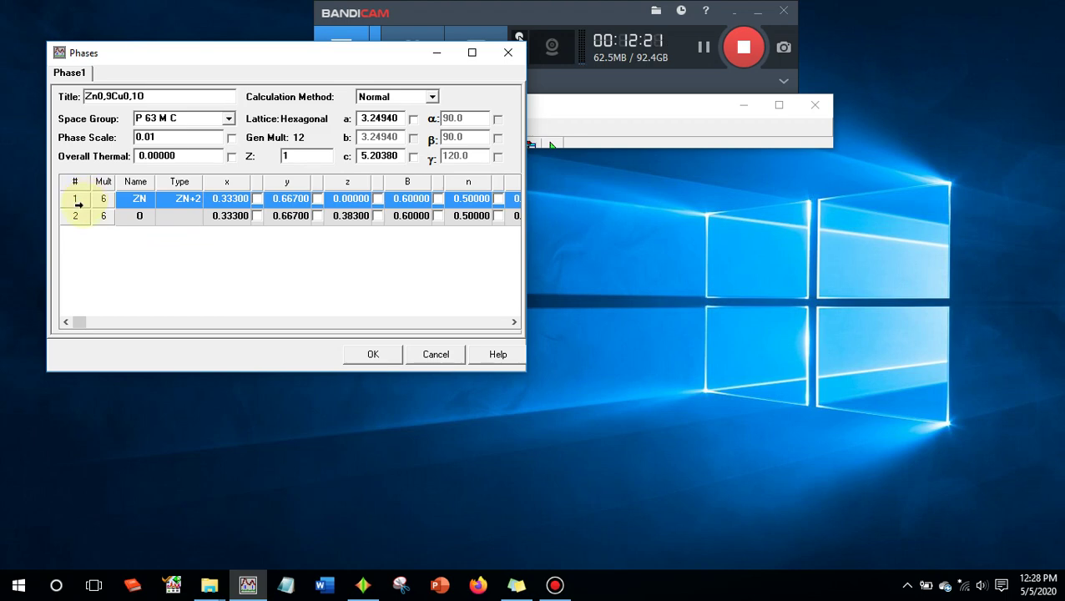
click(78, 220)
right_click(81, 223)
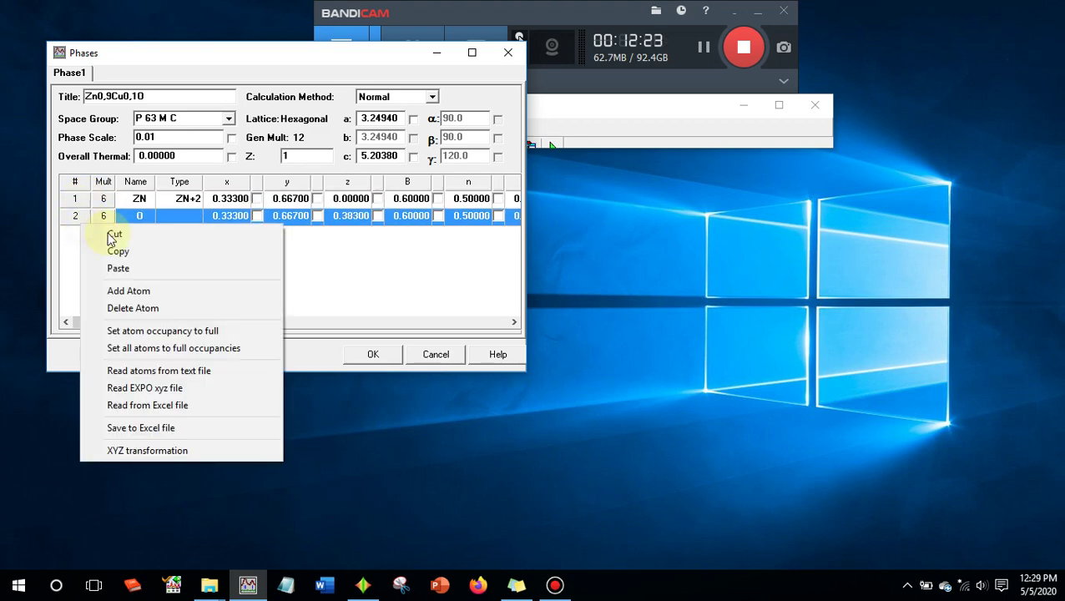
click(128, 291)
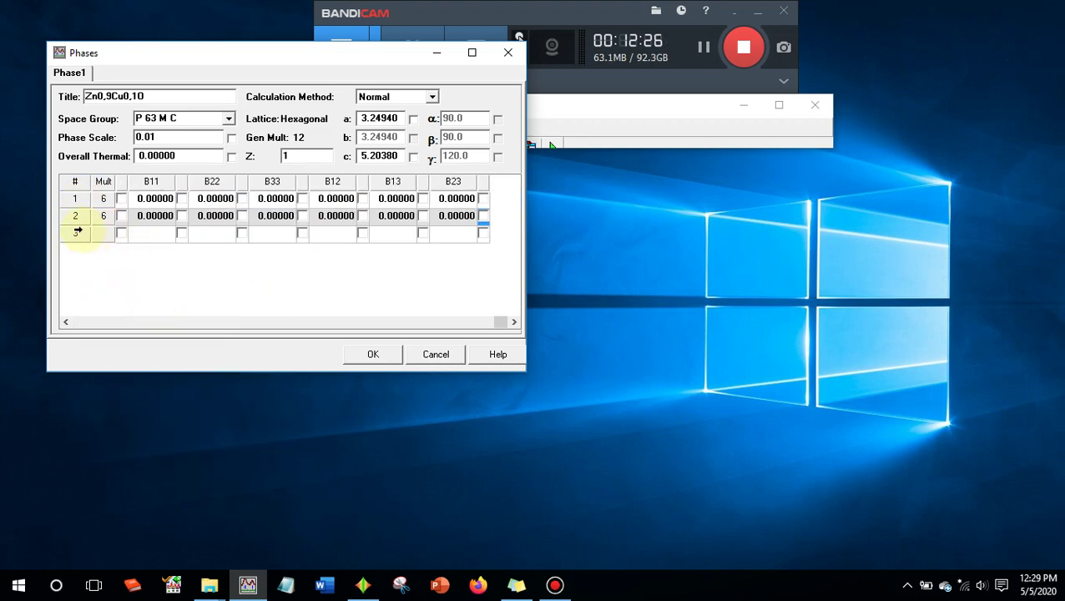
click(77, 230)
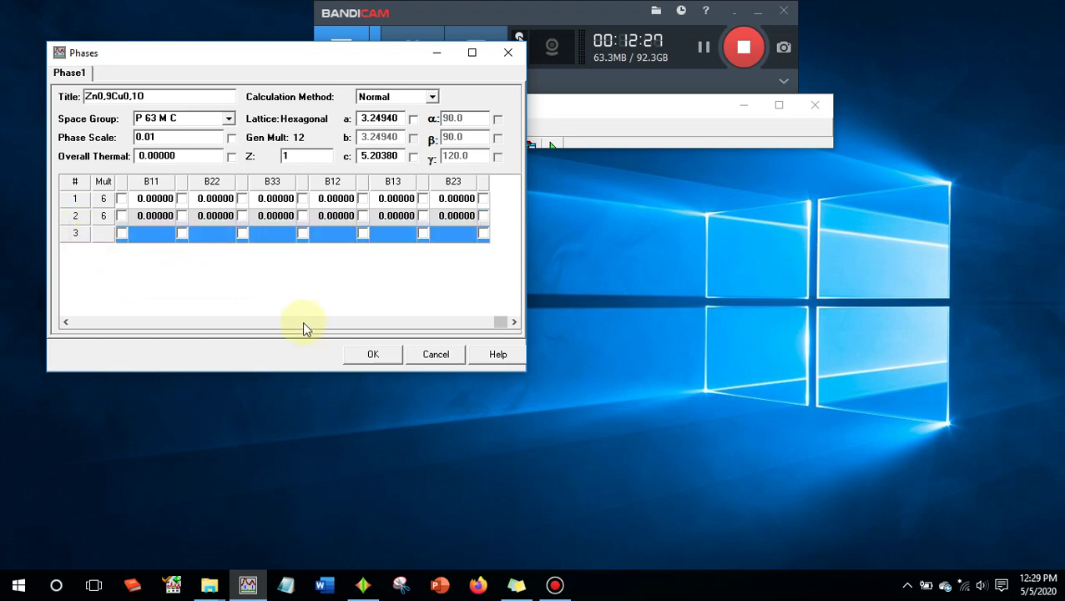
drag(497, 322, 79, 289)
- Copy the ZN atom's data into the empty third atom row
click(100, 200)
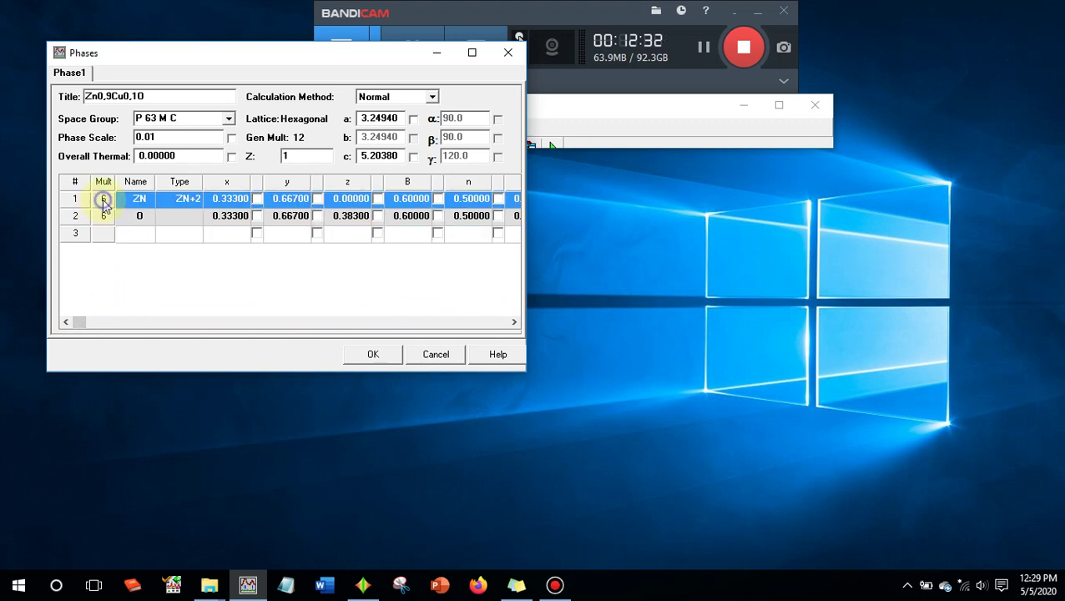
right_click(100, 200)
click(109, 229)
click(87, 234)
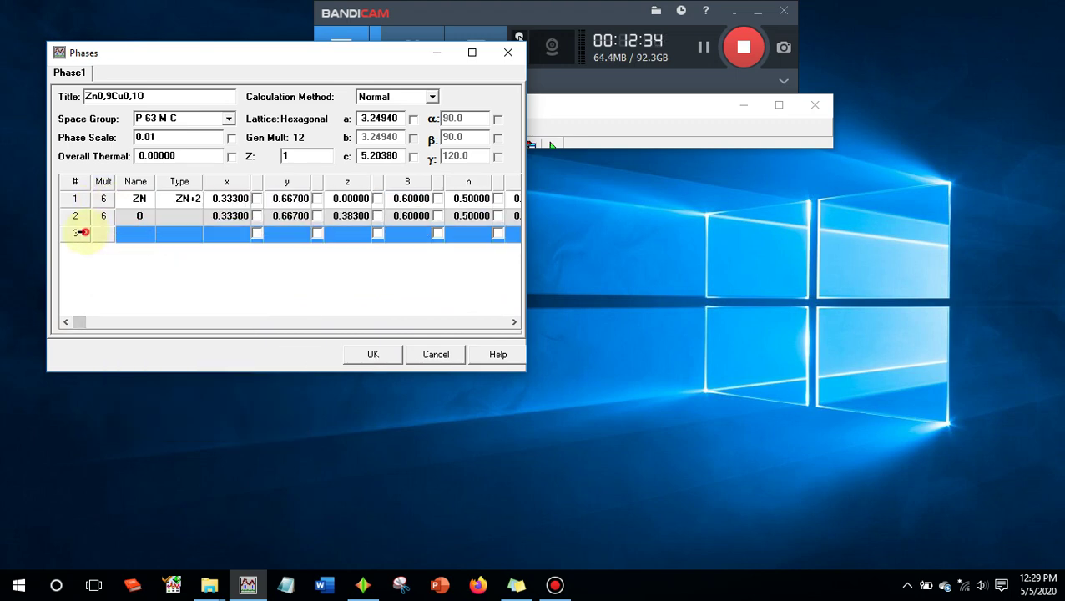
right_click(86, 233)
click(141, 275)
- Rename the copied third atom CU and set its type to CU+2
double_click(140, 233)
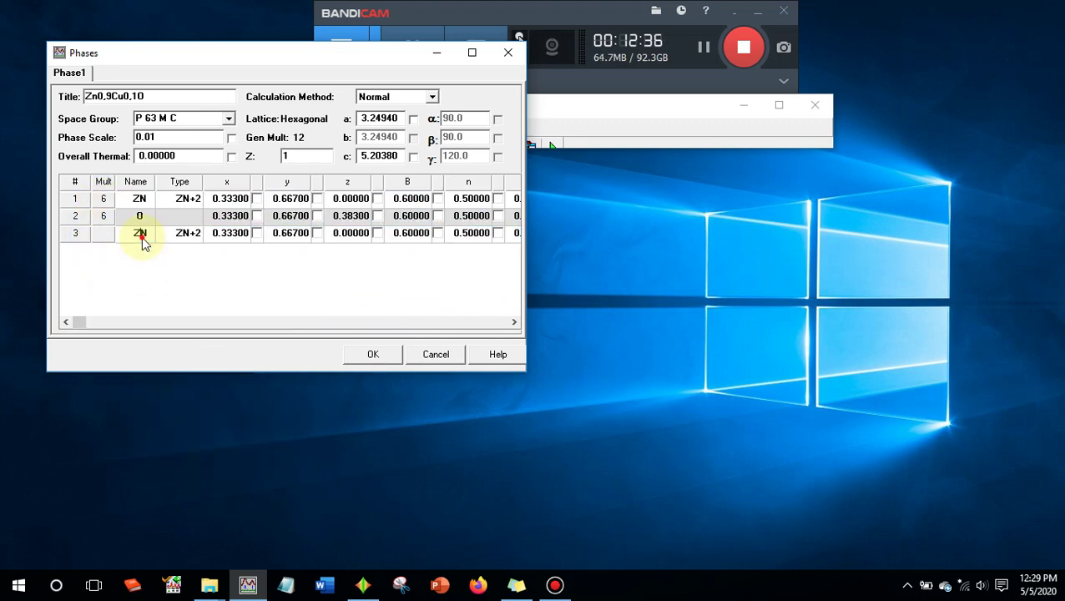
text(CU)
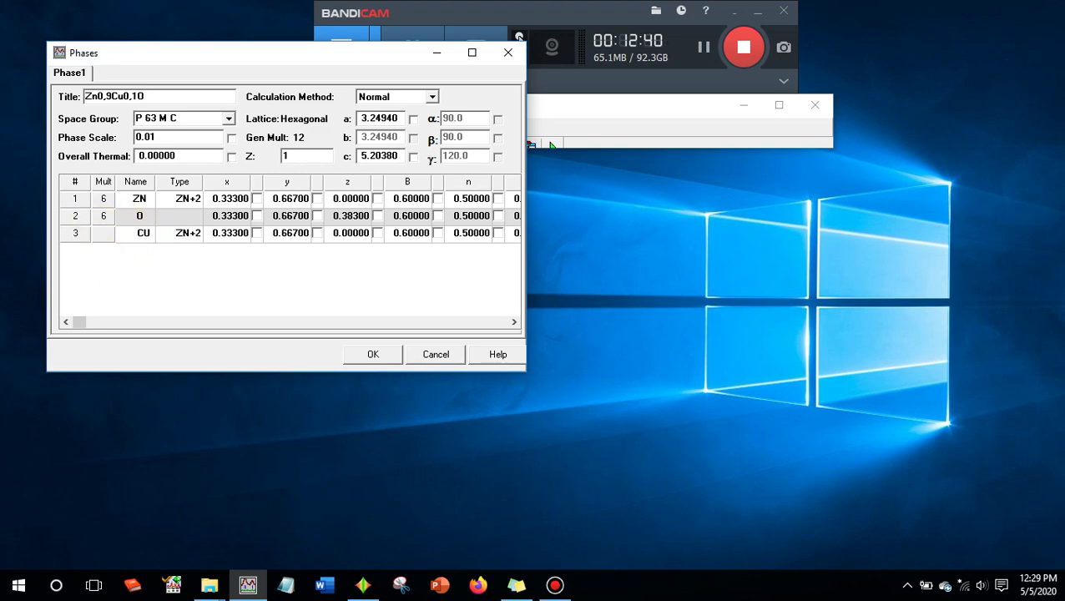
double_click(171, 234)
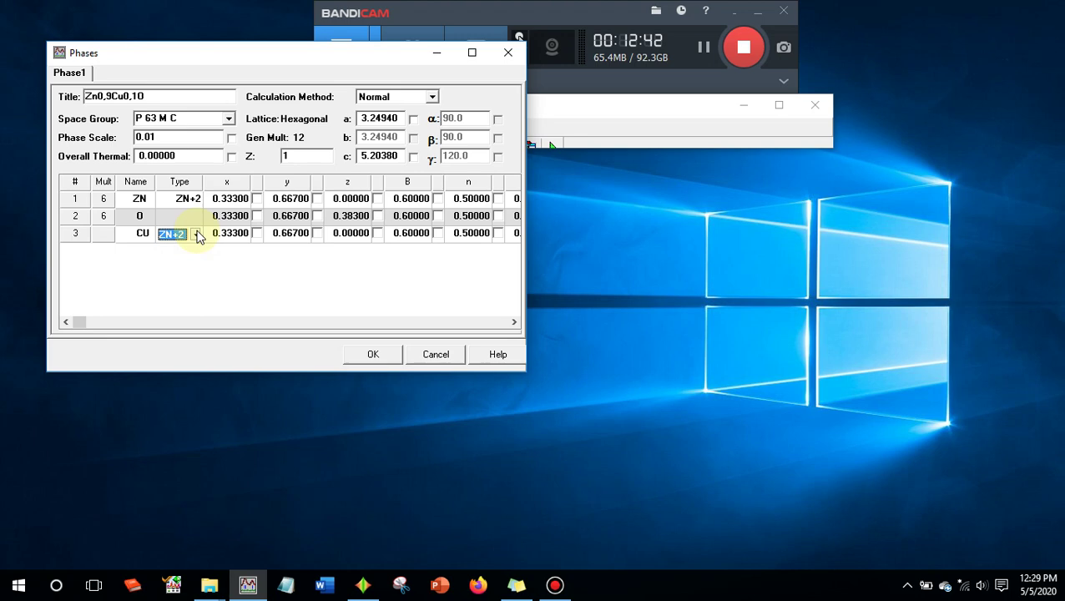
text(C)
click(195, 234)
scroll(175, 279, down, 6)
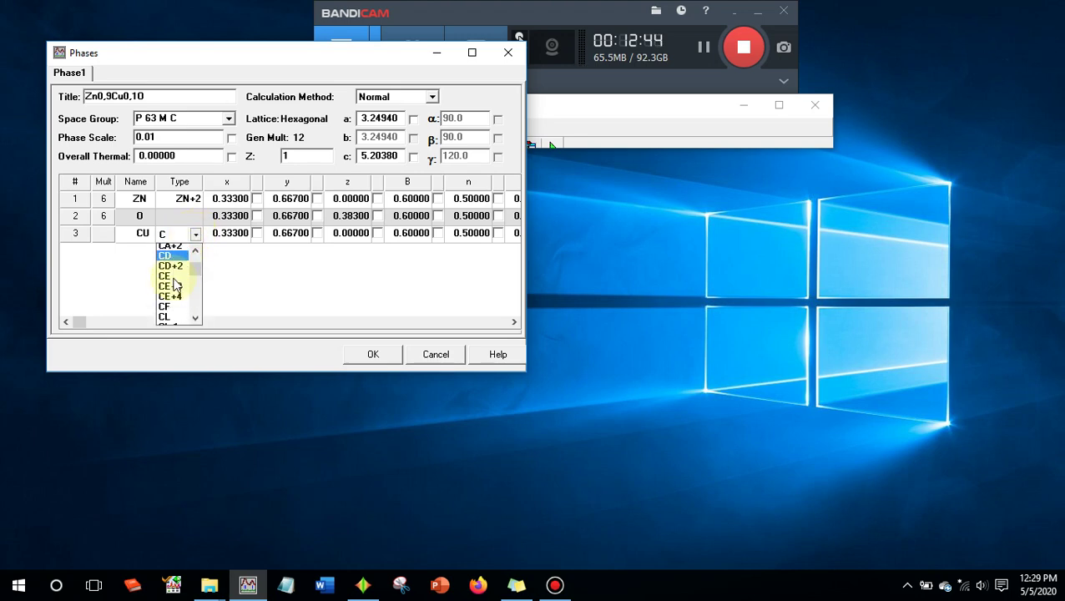
scroll(173, 286, up, 3)
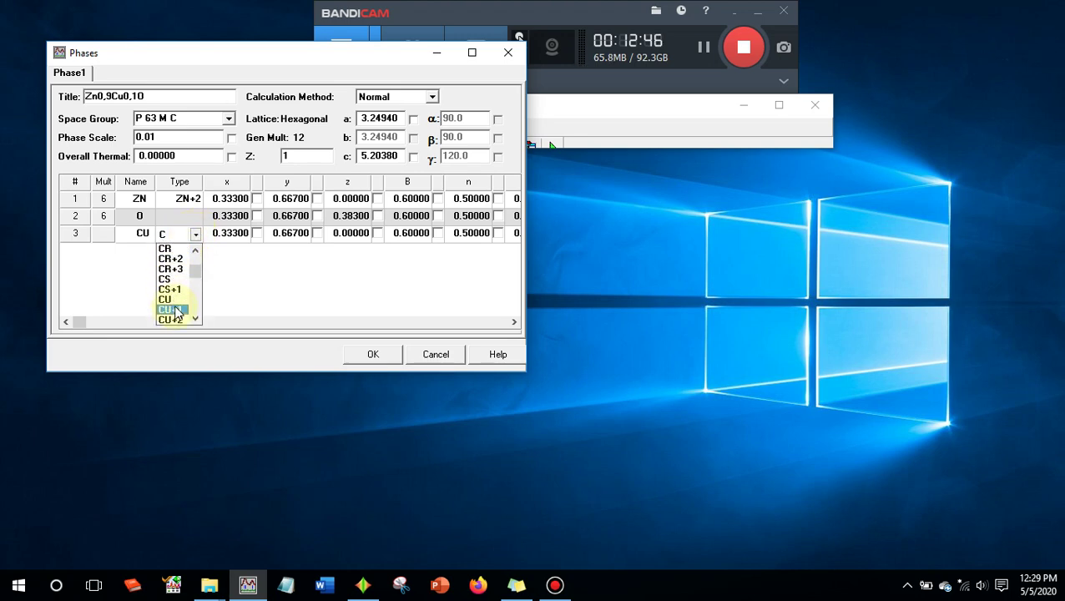
click(175, 316)
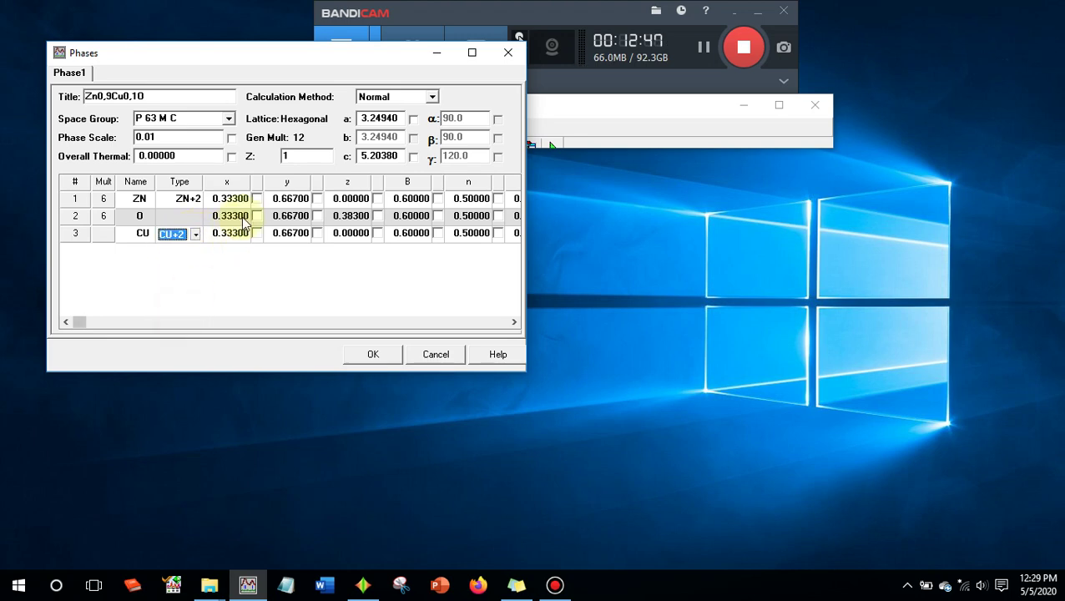
- Set the O atom's type to O-2 again and set all atoms to full occupancies
click(190, 217)
click(196, 218)
click(171, 249)
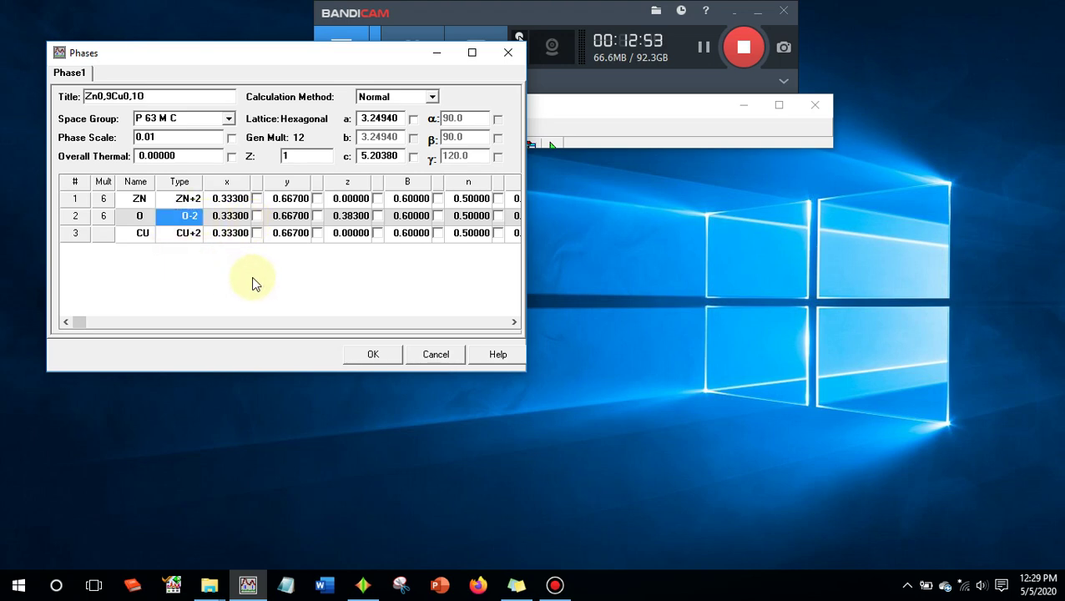
right_click(399, 297)
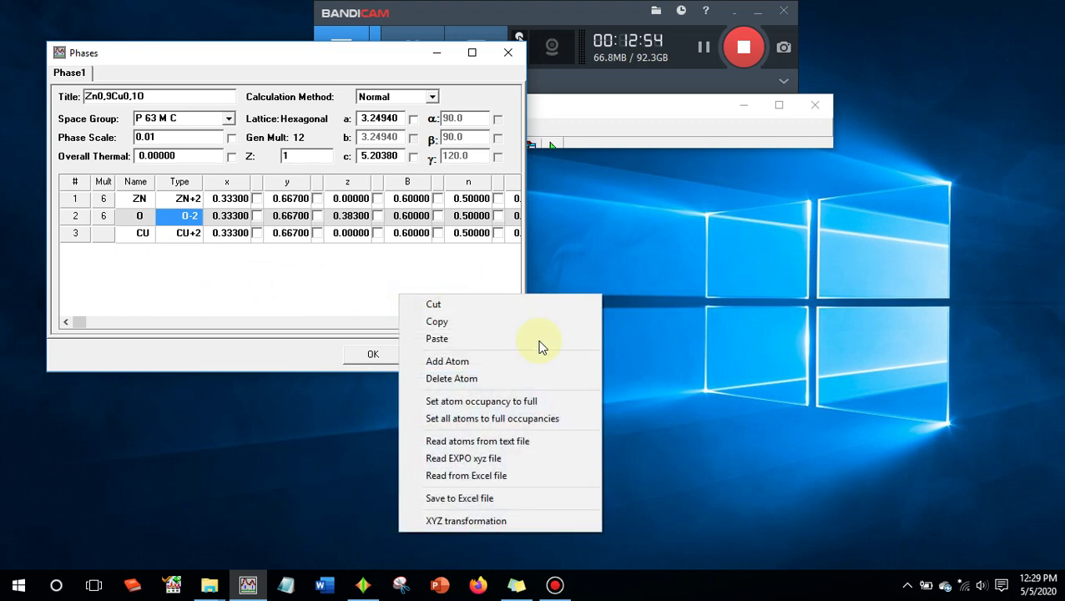
click(514, 417)
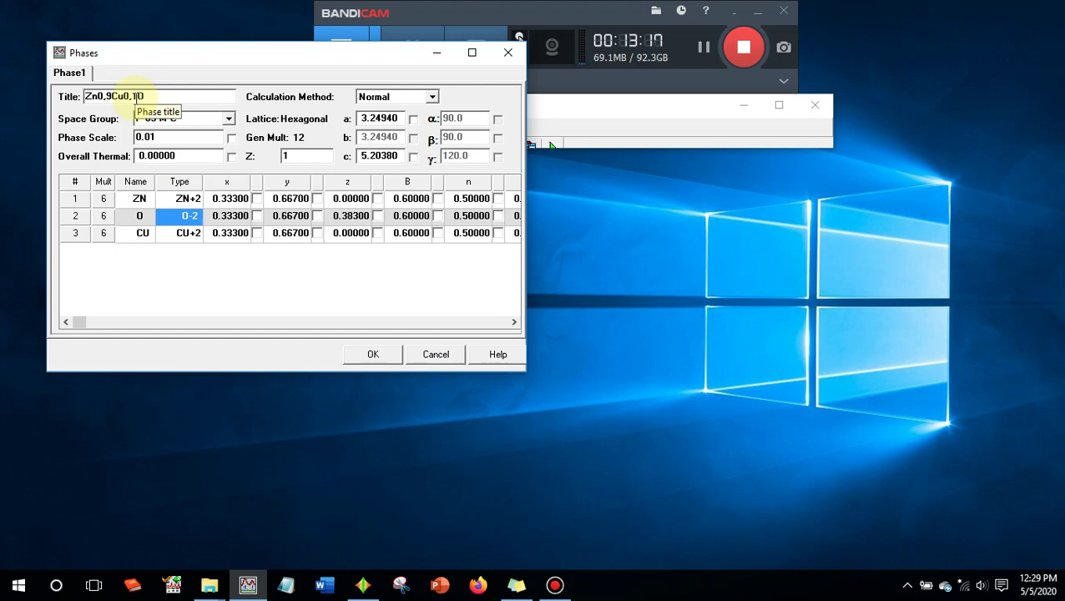
- Set the site occupancies n to 0.05 for CU and 0.45 for ZN, and accept the phase settings
click(464, 235)
text(0)
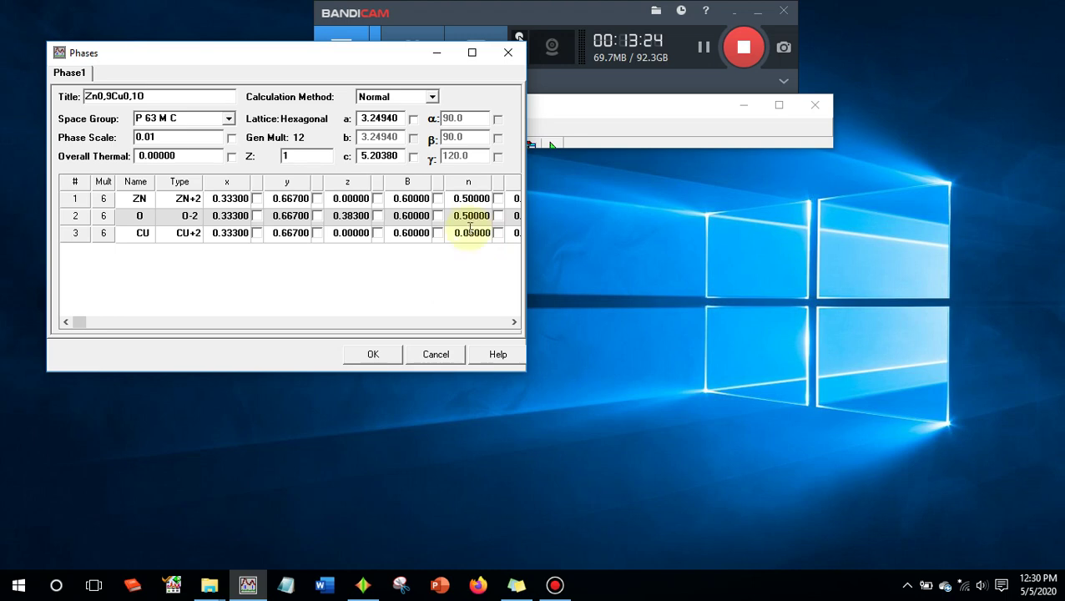
click(473, 198)
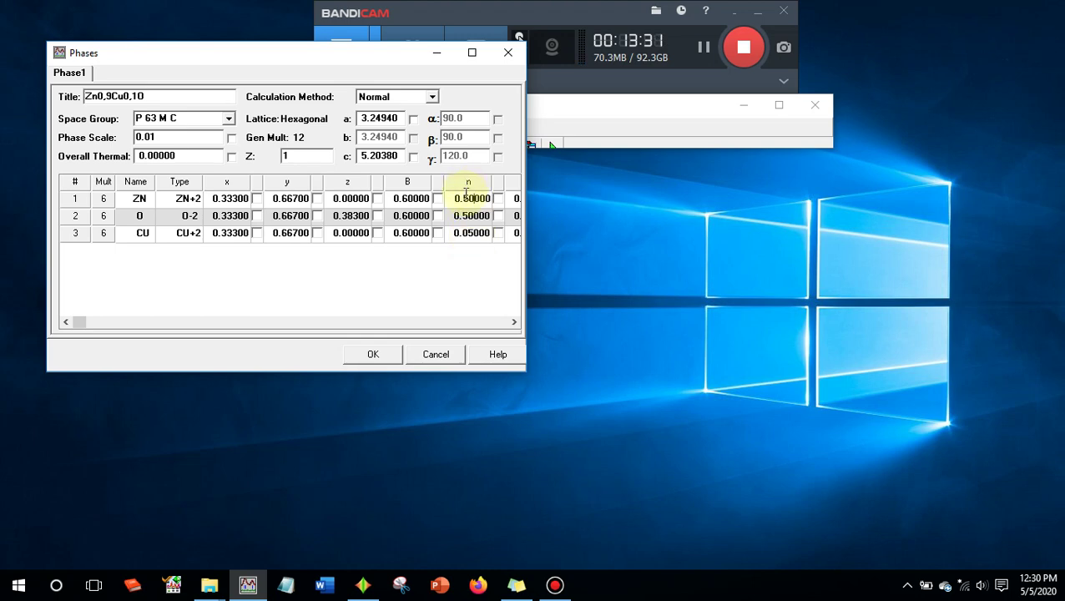
drag(465, 197, 525, 191)
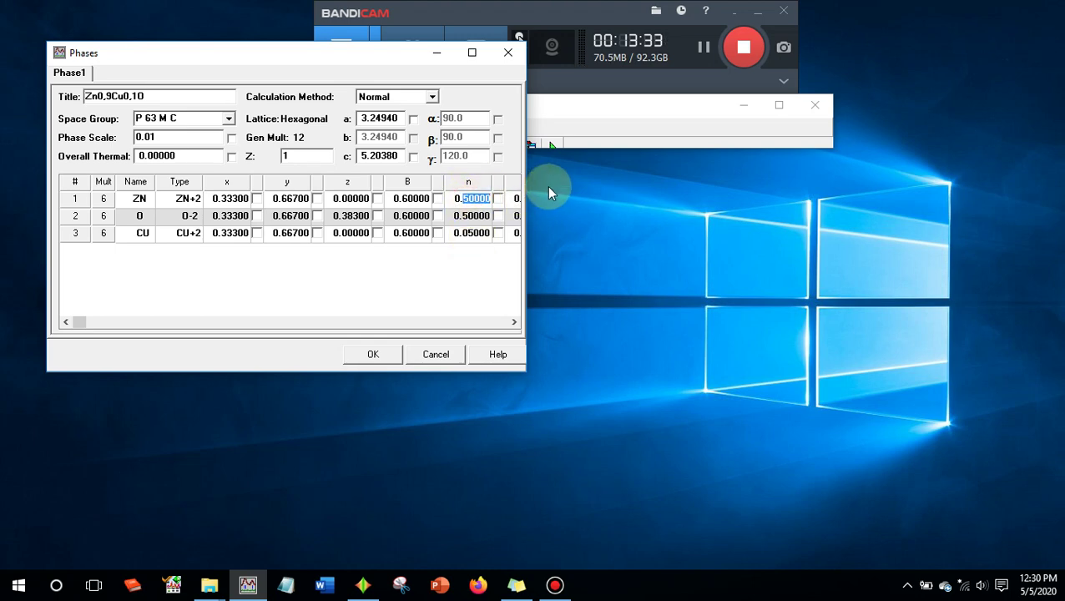
text(45000)
click(380, 266)
click(373, 354)
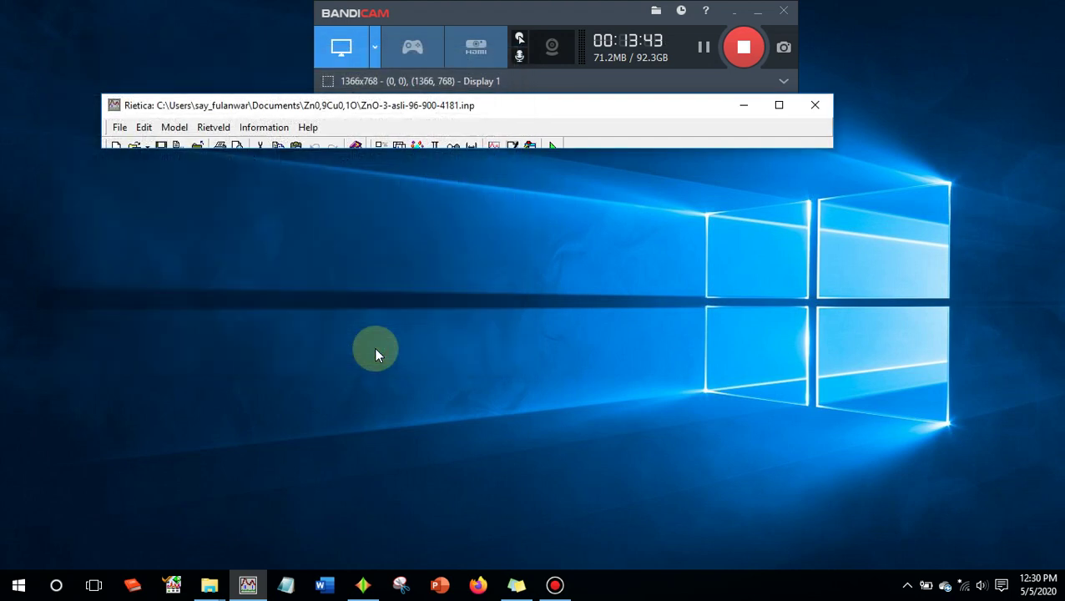
- Open the input file ZnO-3-asli-96-900-4181-coba2.inp from the Zn0,9Cu0,1O folder
click(703, 46)
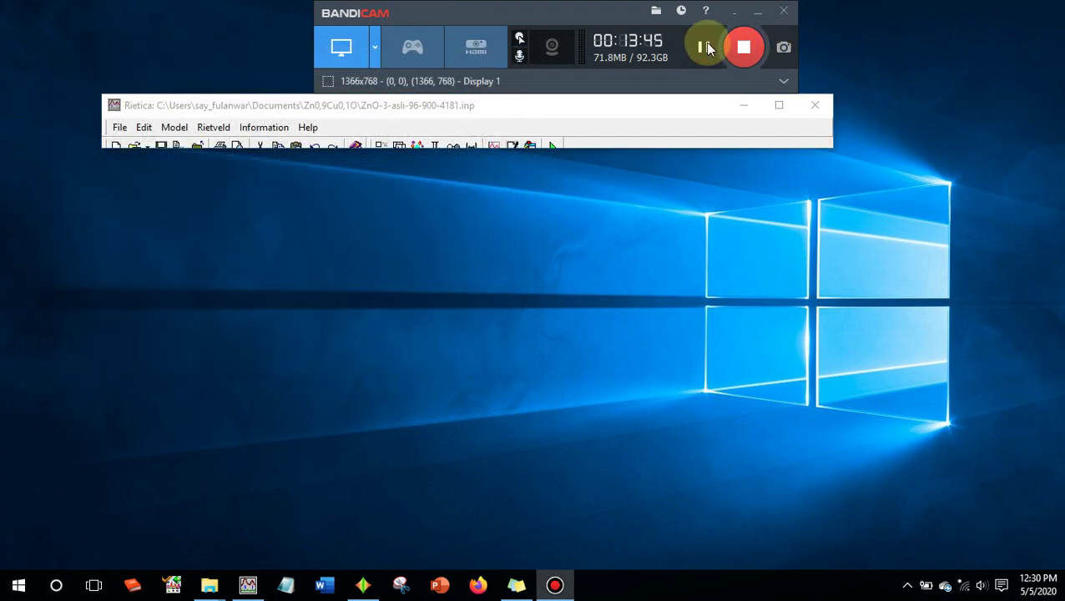
click(119, 131)
click(117, 129)
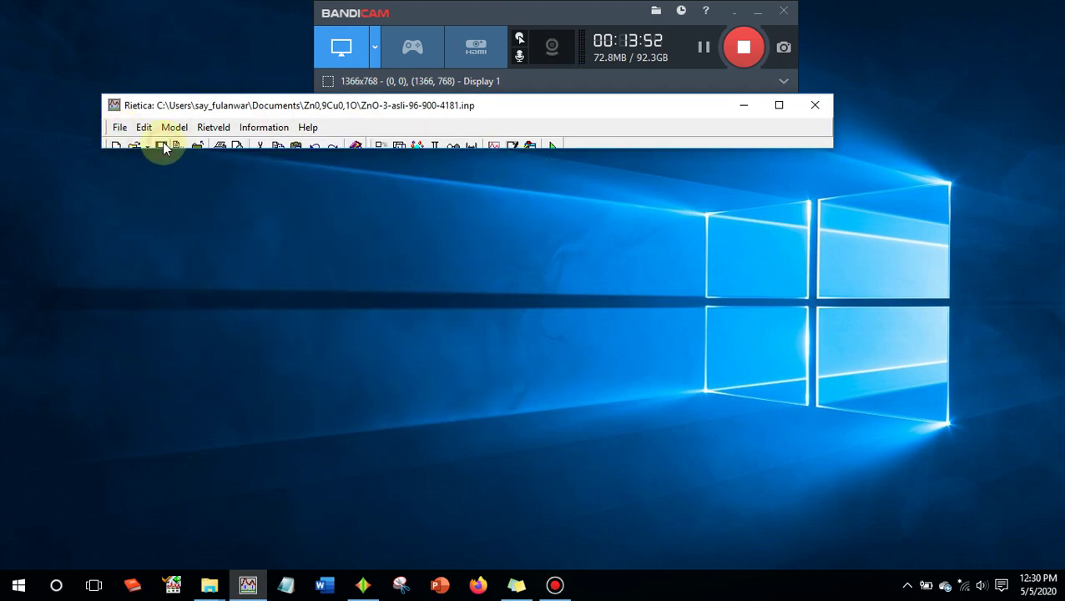
click(119, 130)
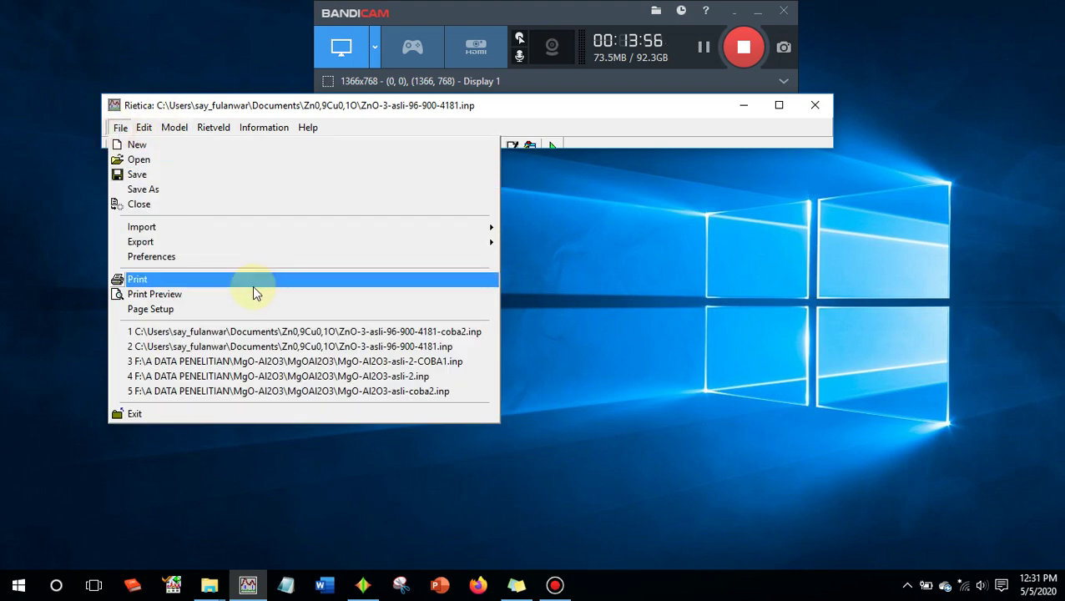
click(601, 112)
click(120, 129)
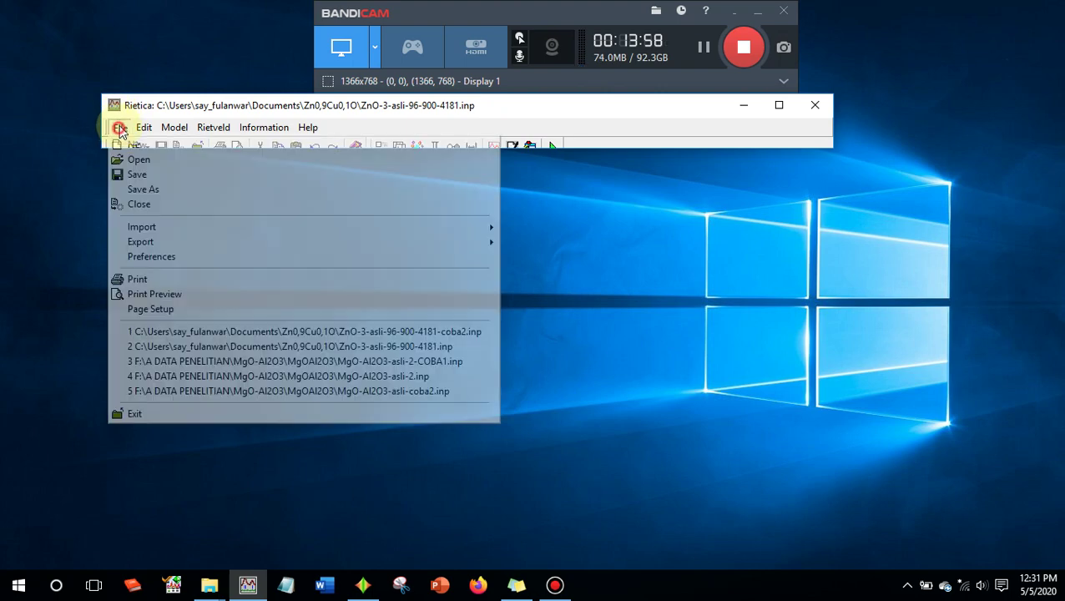
click(142, 161)
double_click(527, 233)
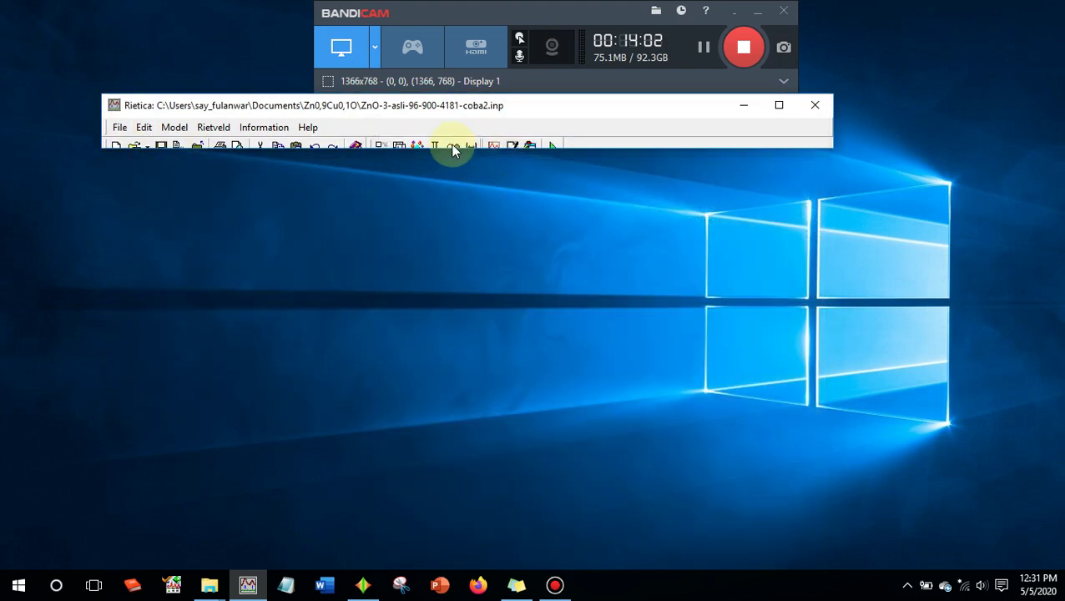
- Review the loaded file's phase parameters and its sample peak-shape settings without changing them
click(408, 145)
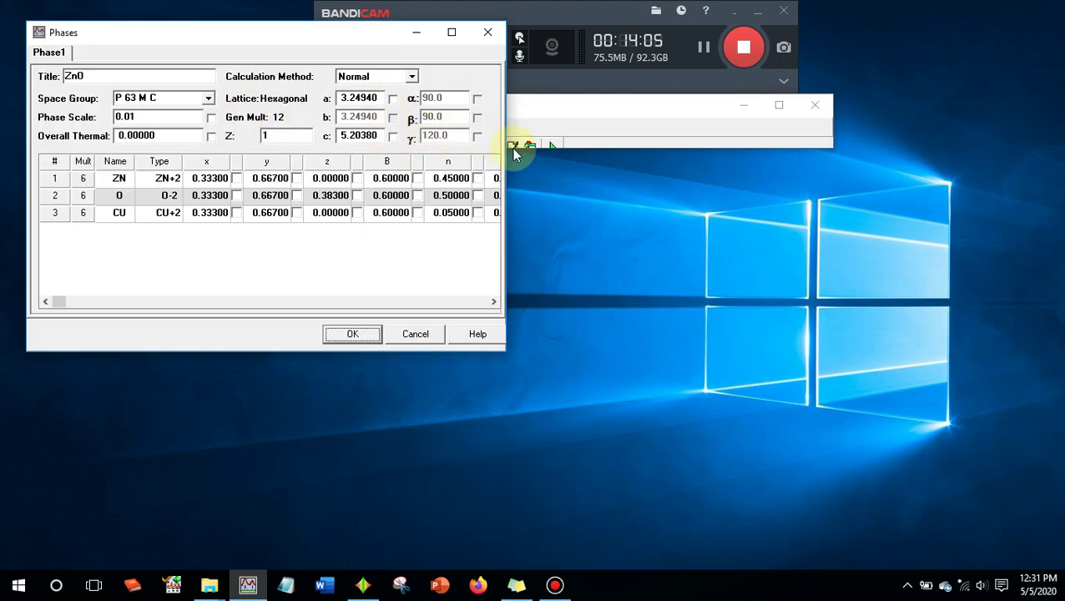
click(489, 33)
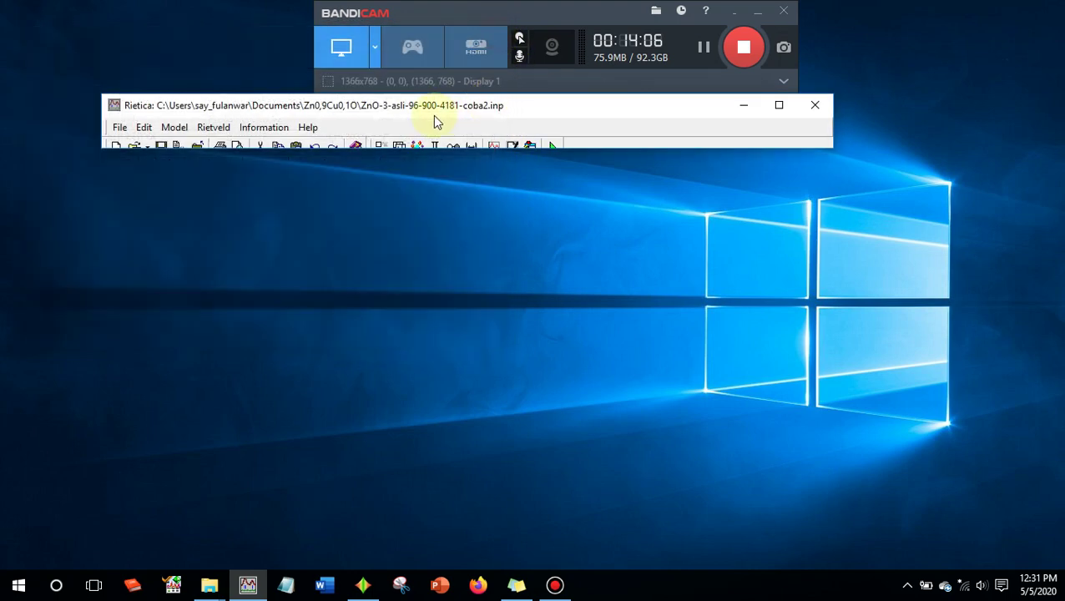
click(416, 145)
click(485, 31)
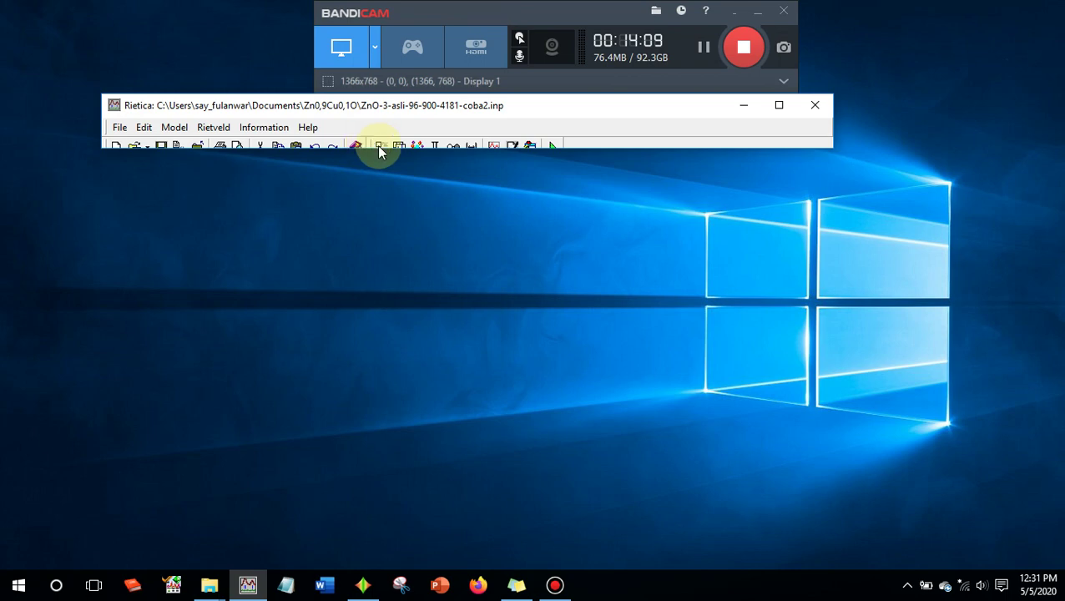
click(436, 146)
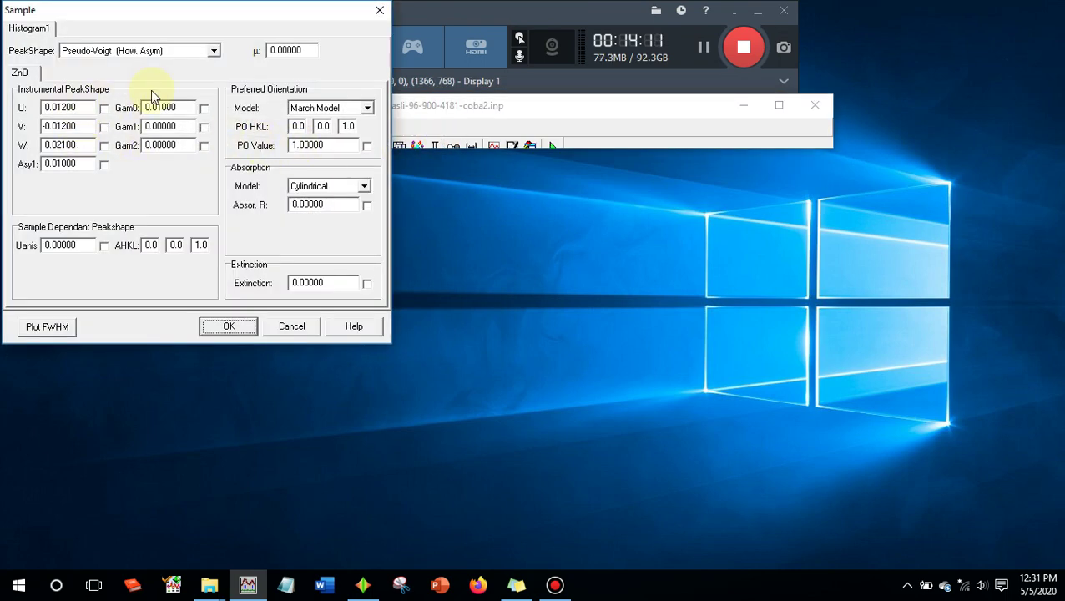
click(380, 11)
- Bring up the Rietveld refinement and load ZnO3 as its measured data file
click(493, 145)
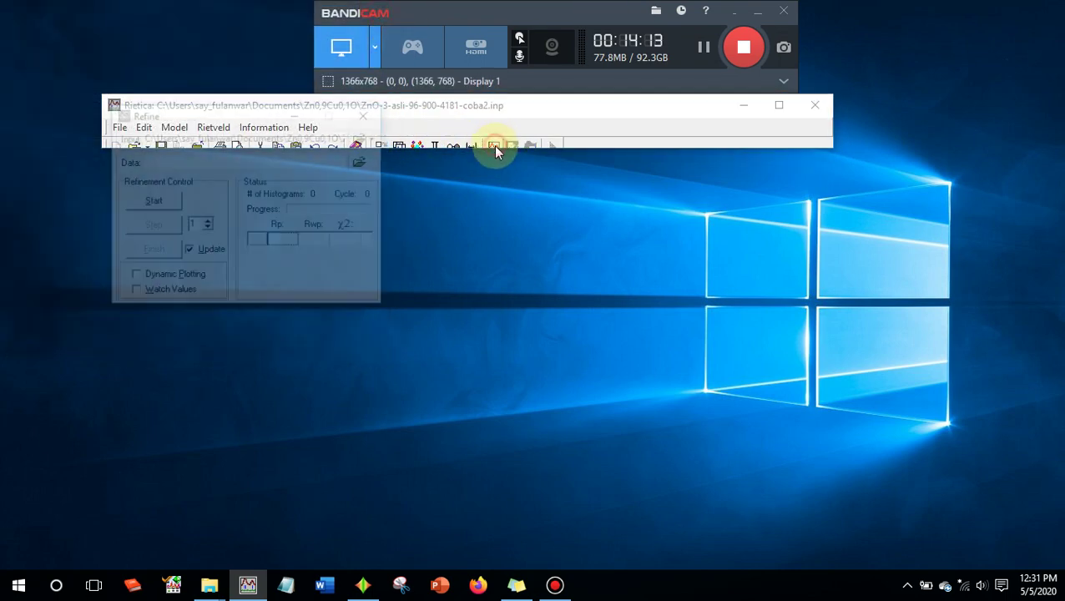
click(364, 161)
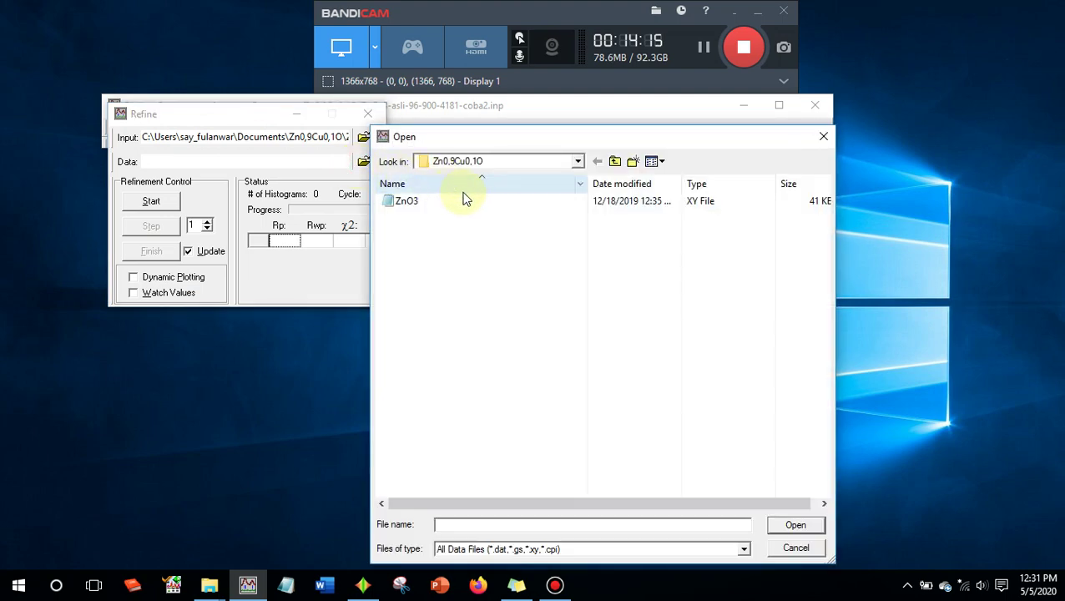
click(467, 201)
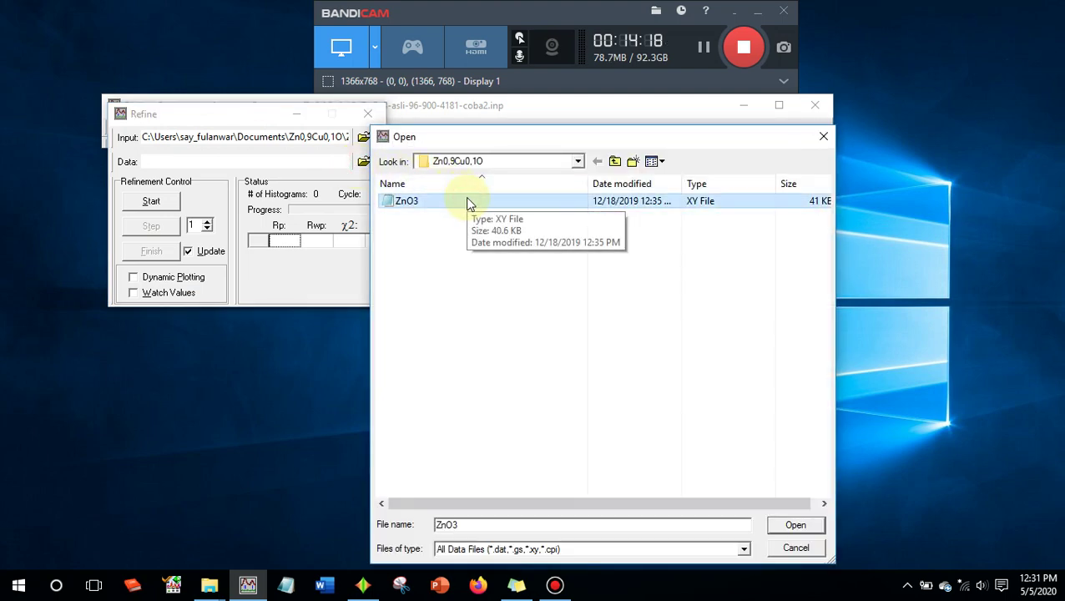
double_click(468, 202)
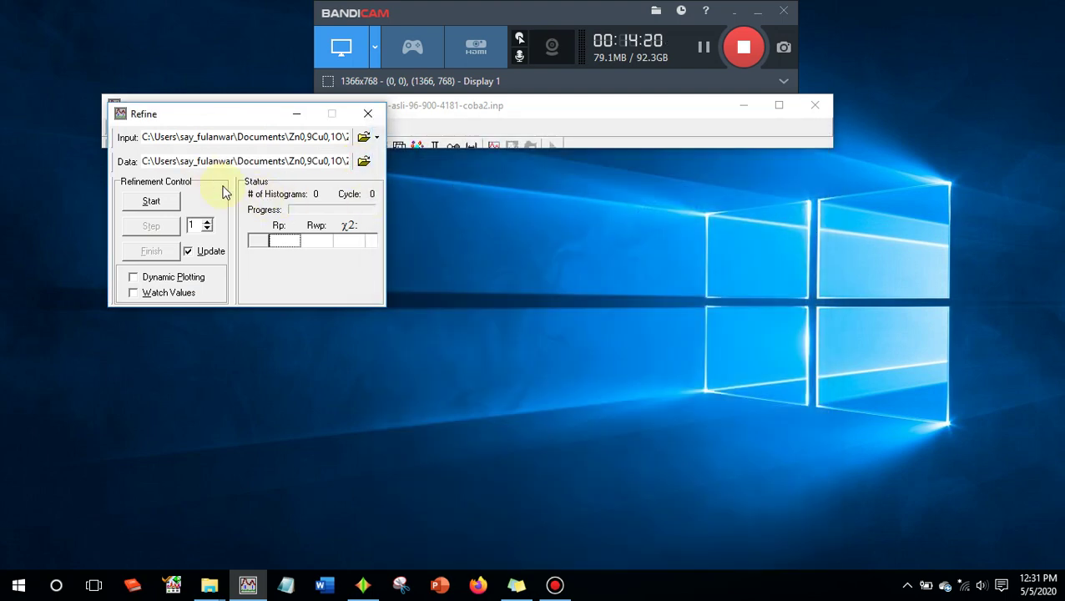
- Run one refinement cycle with Update off and Dynamic Plotting on, and arrange the Refine and Plot windows side by side
click(188, 251)
click(138, 277)
click(152, 205)
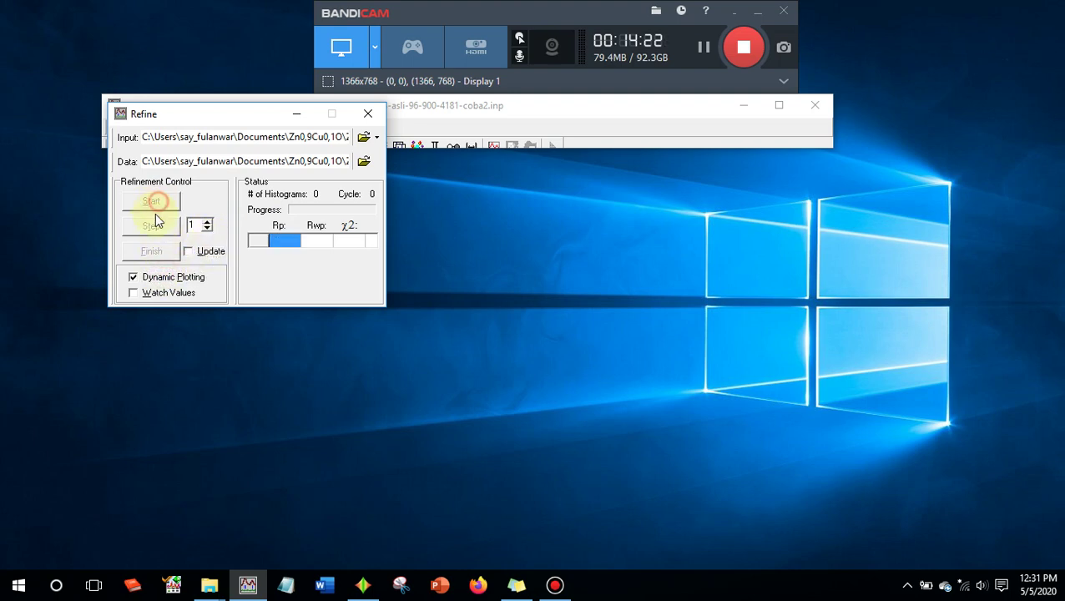
click(151, 227)
drag(732, 132, 759, 185)
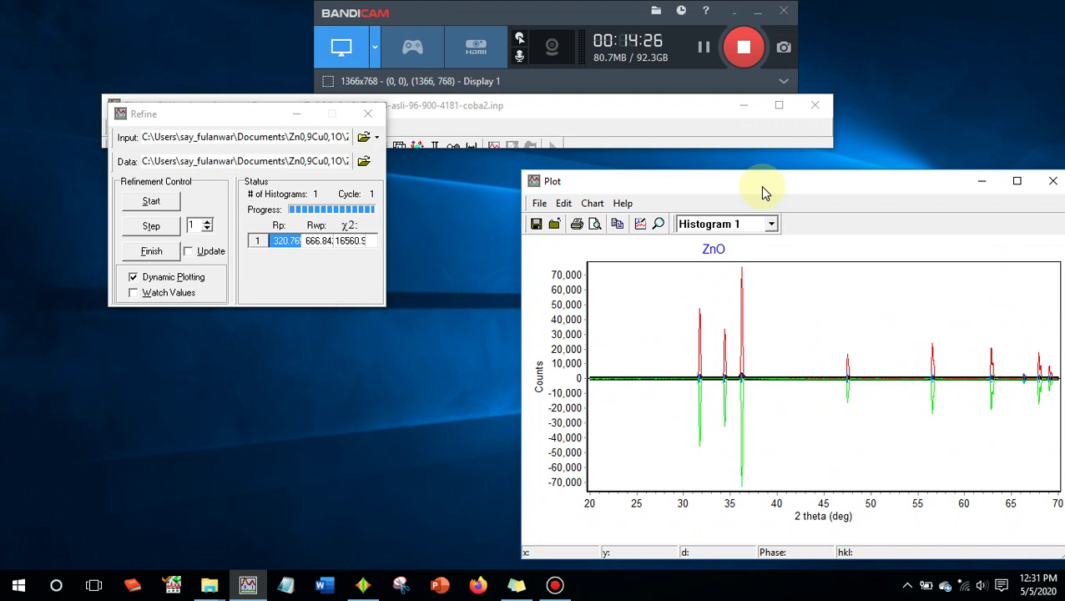
drag(237, 119, 205, 186)
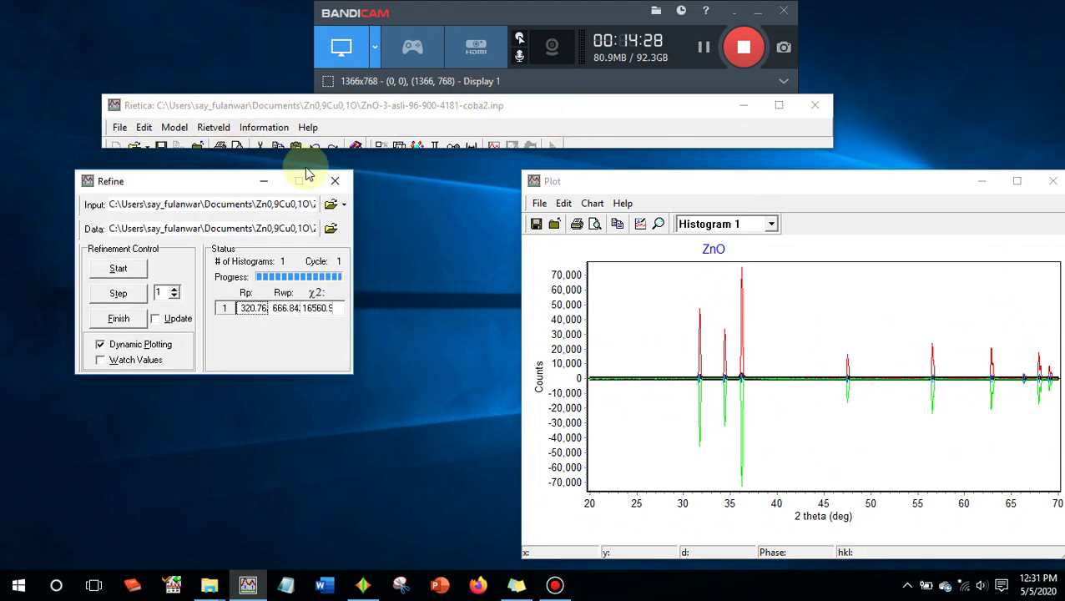
- Reduce the phase scale to 0.0001 and rerun the refinement calculation
click(417, 146)
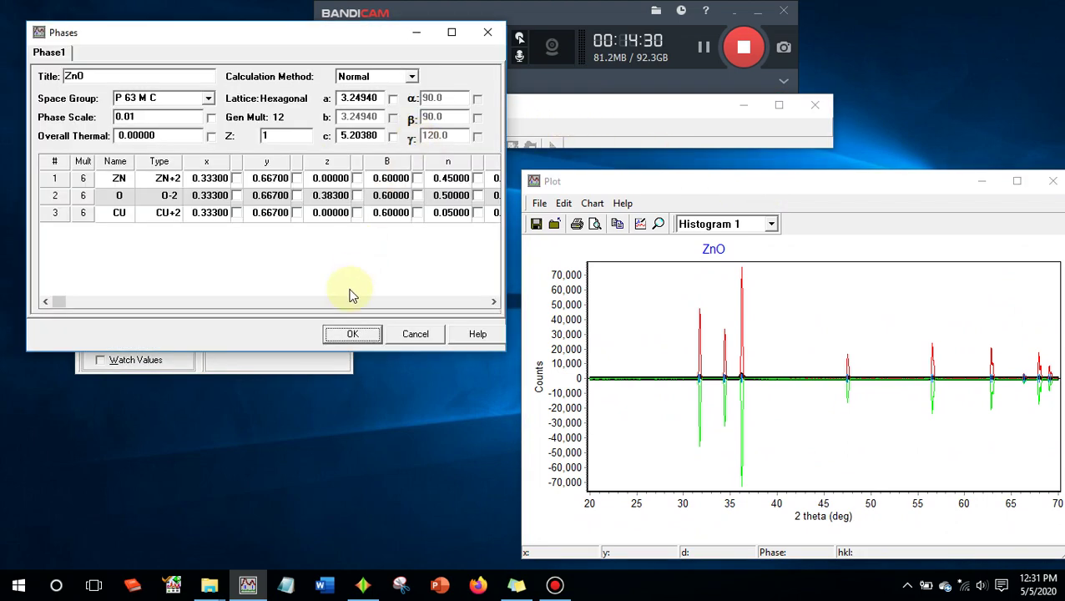
click(488, 30)
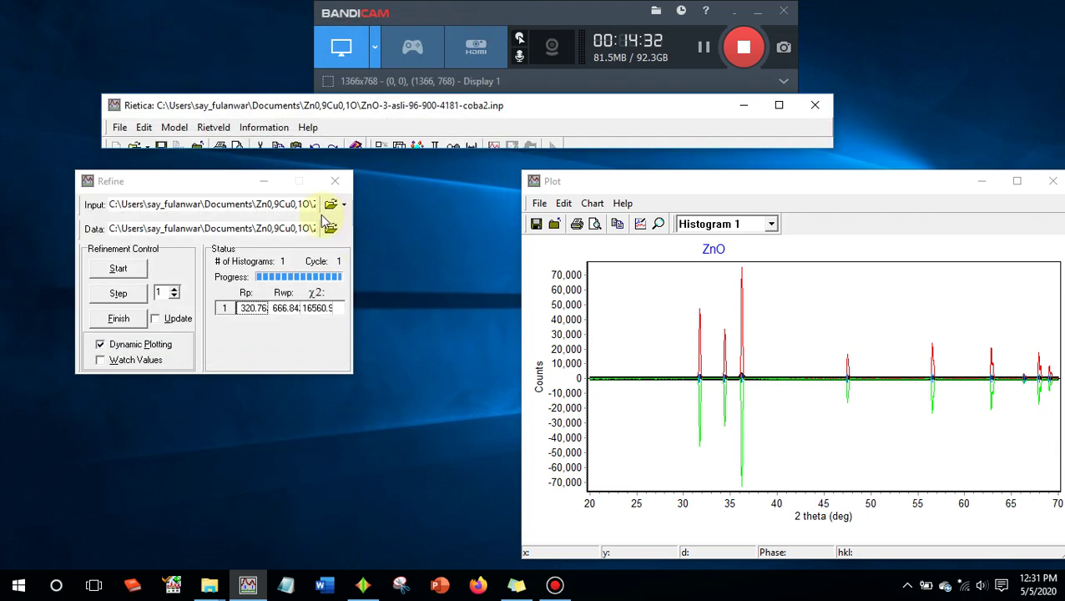
click(416, 145)
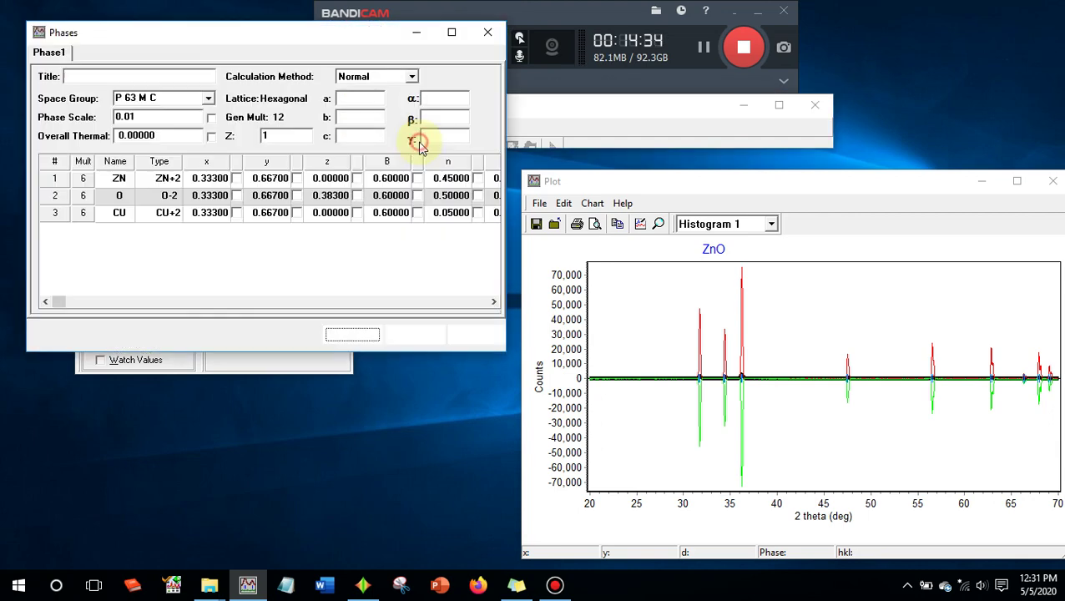
click(132, 117)
text(00)
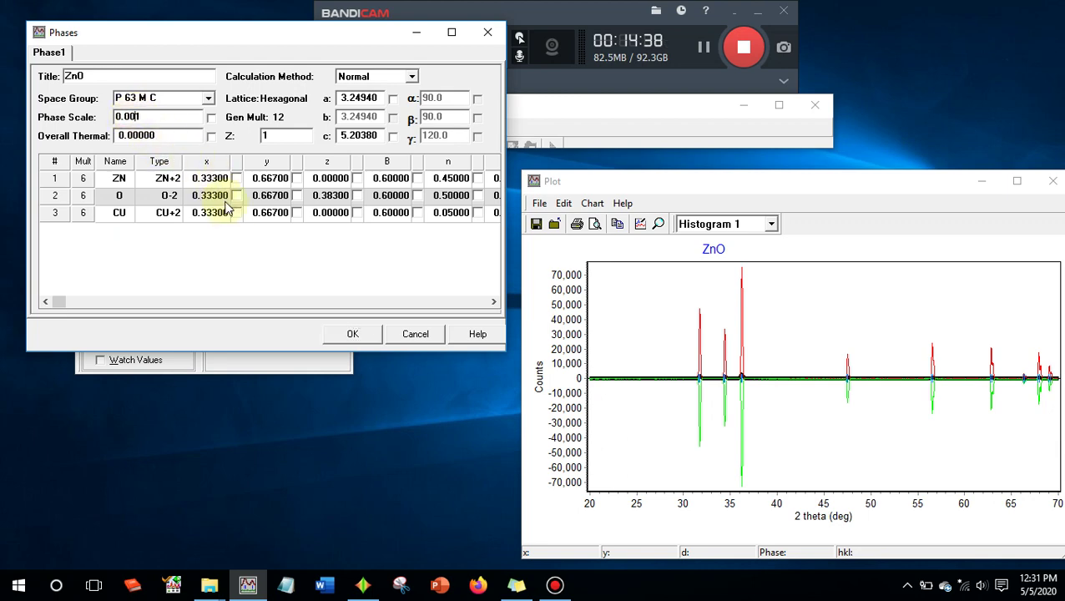
click(352, 334)
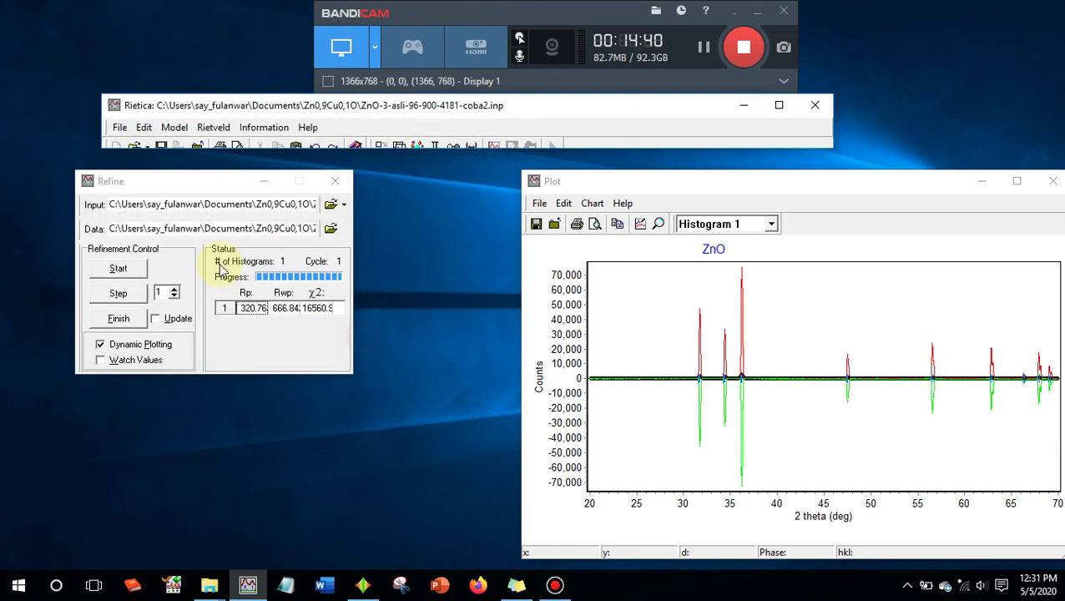
click(138, 267)
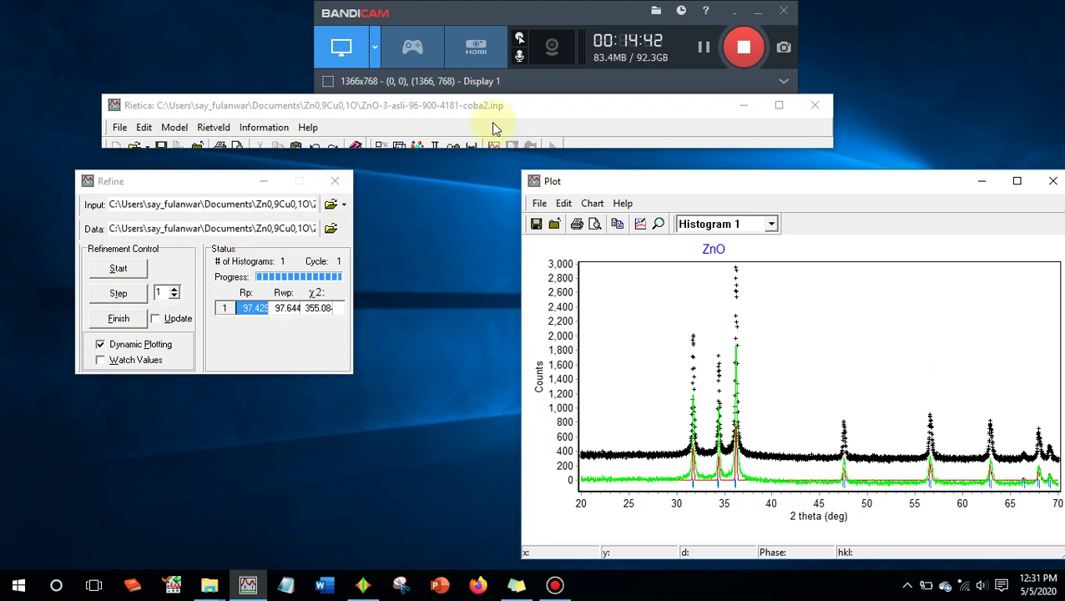
- Set the phase scale to 0.0007 and rerun one refinement cycle
click(409, 147)
click(155, 119)
text(7)
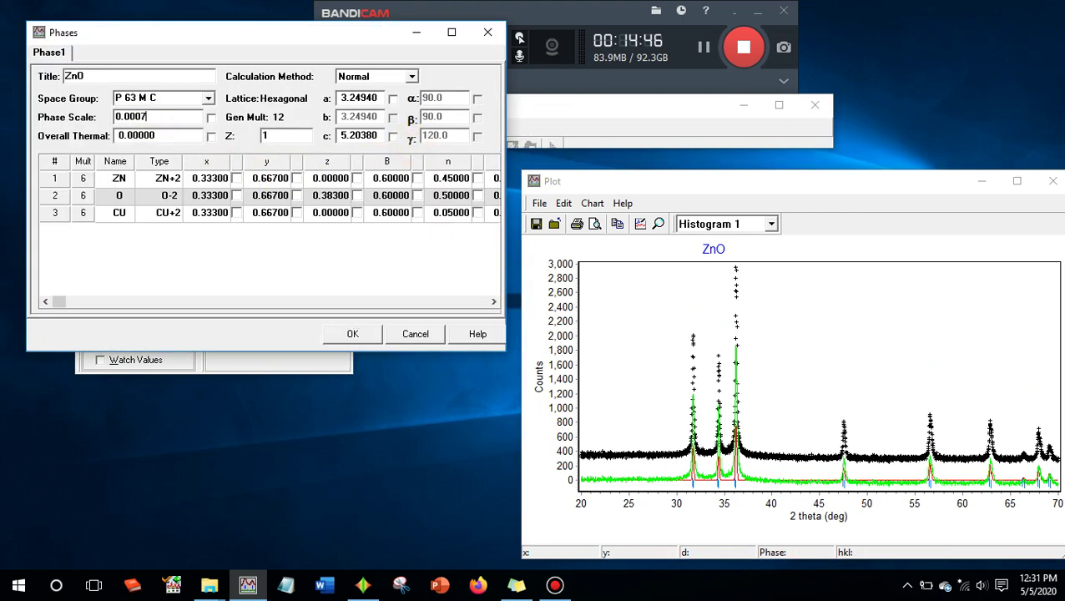
click(358, 333)
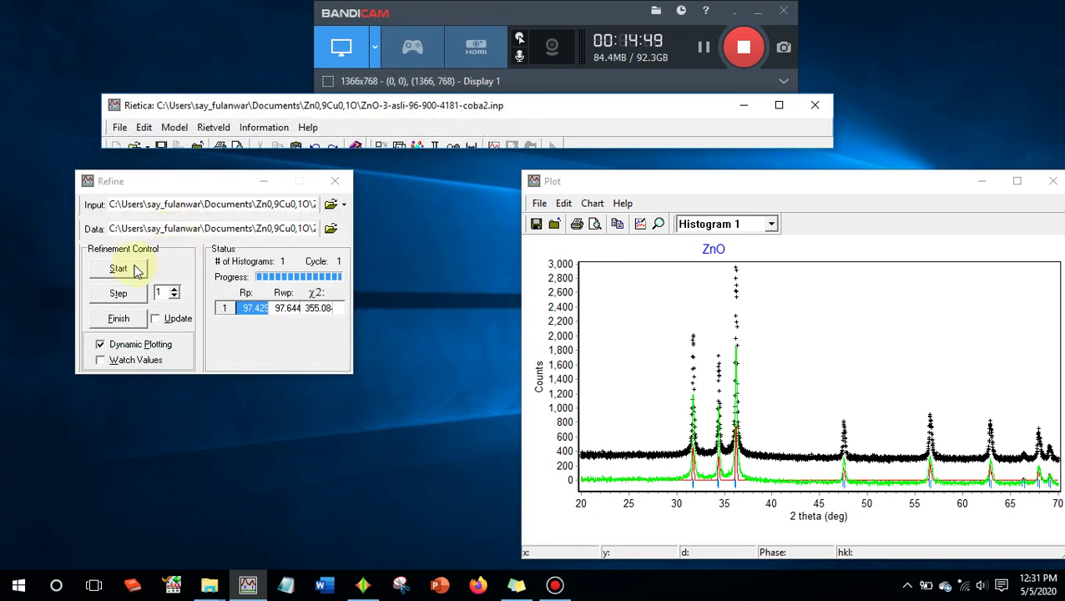
click(127, 292)
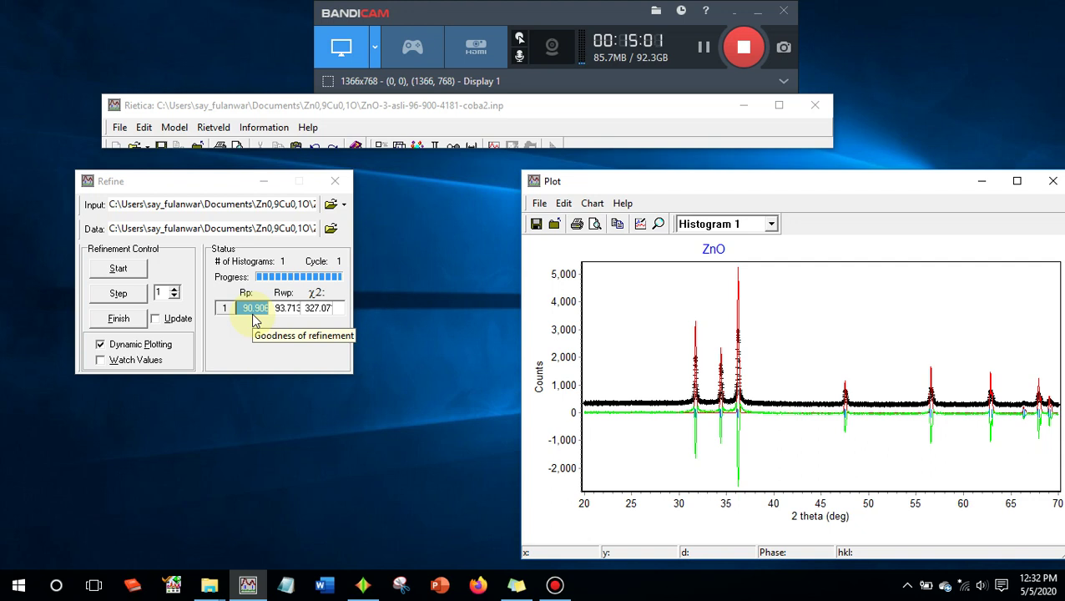
- Zoom the plot into the background between about 21 and 28 degrees 2 theta to read its level, and restore the full range
click(658, 223)
drag(592, 384, 661, 419)
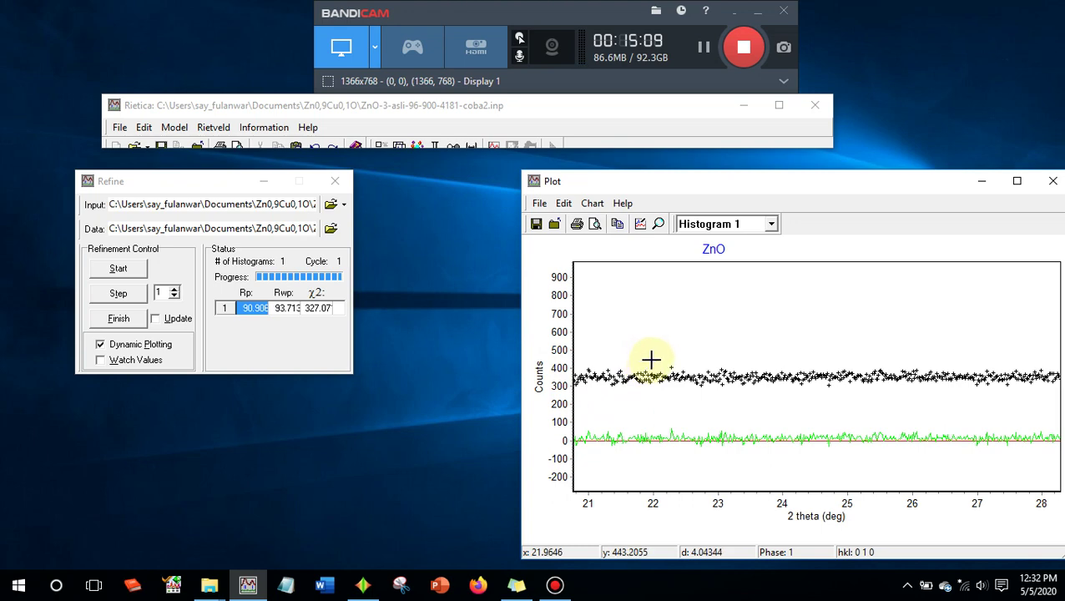
right_click(696, 320)
click(739, 333)
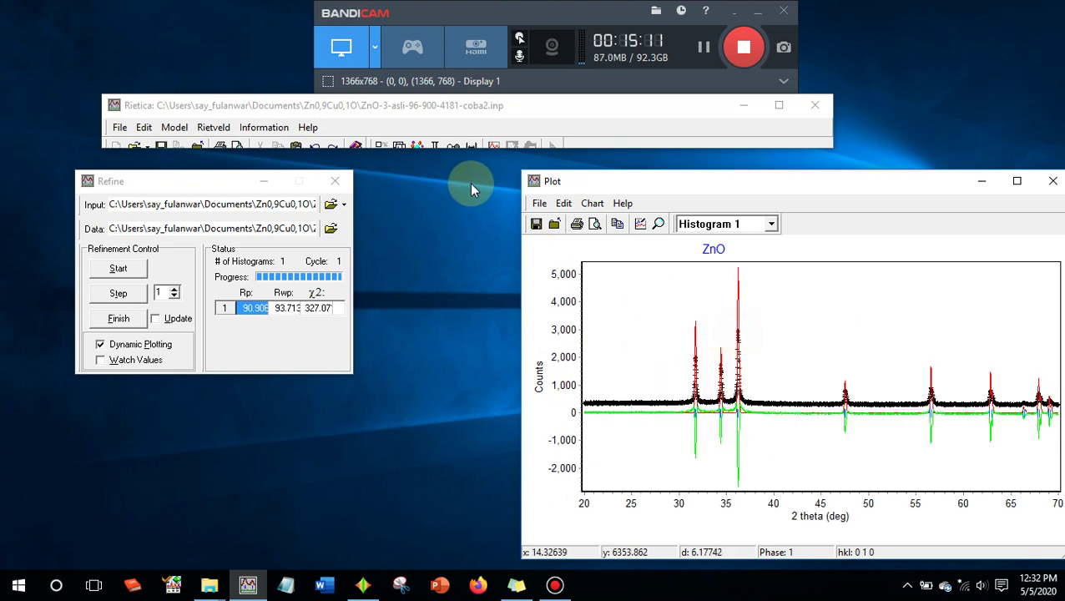
- Set the histogram's background coefficient B0 to 300
click(394, 145)
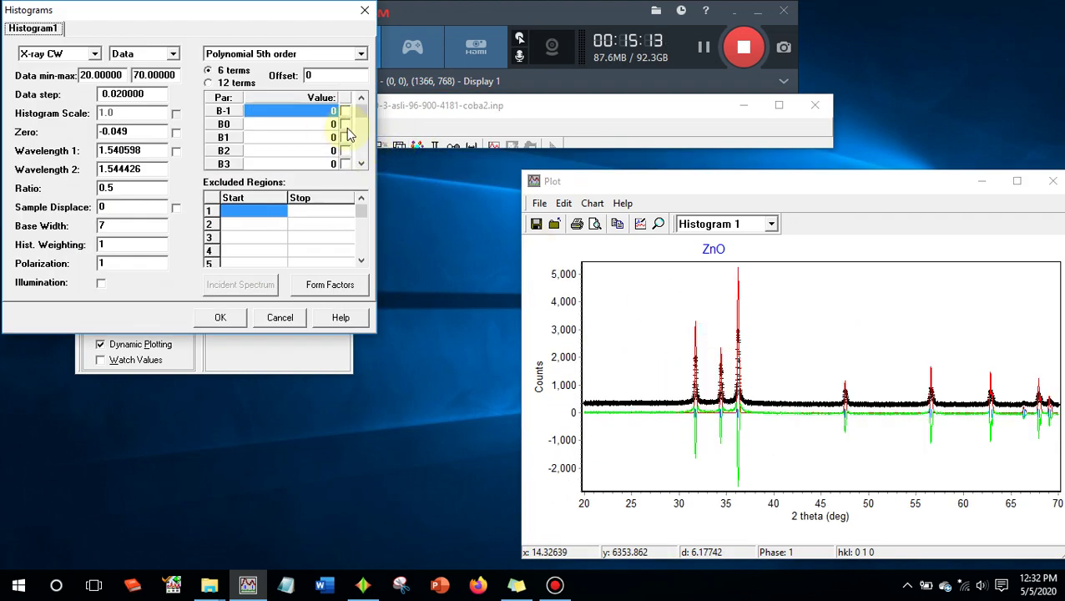
click(336, 125)
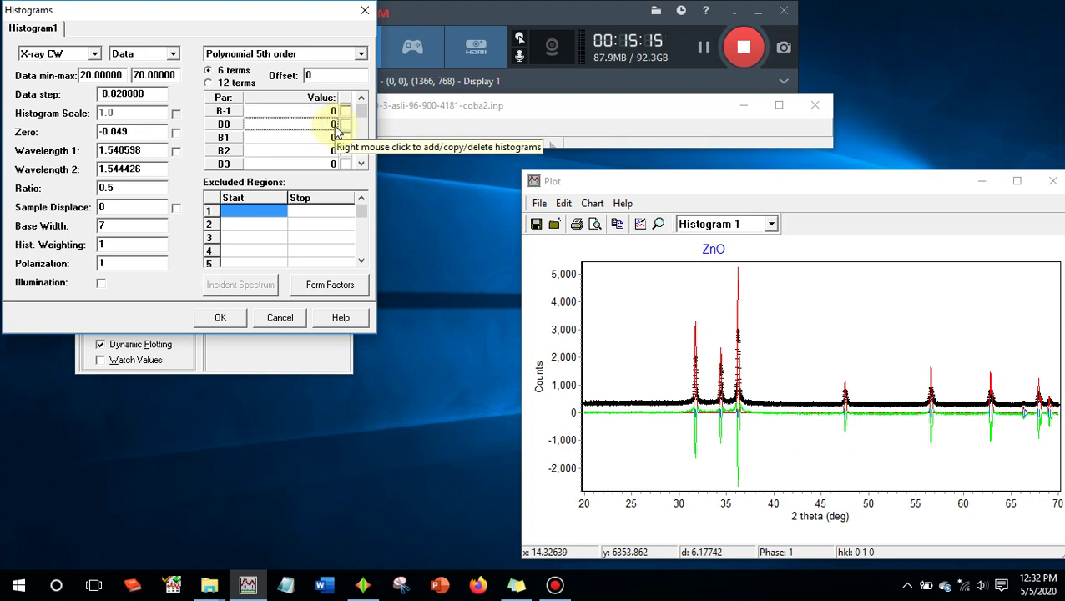
text(300)
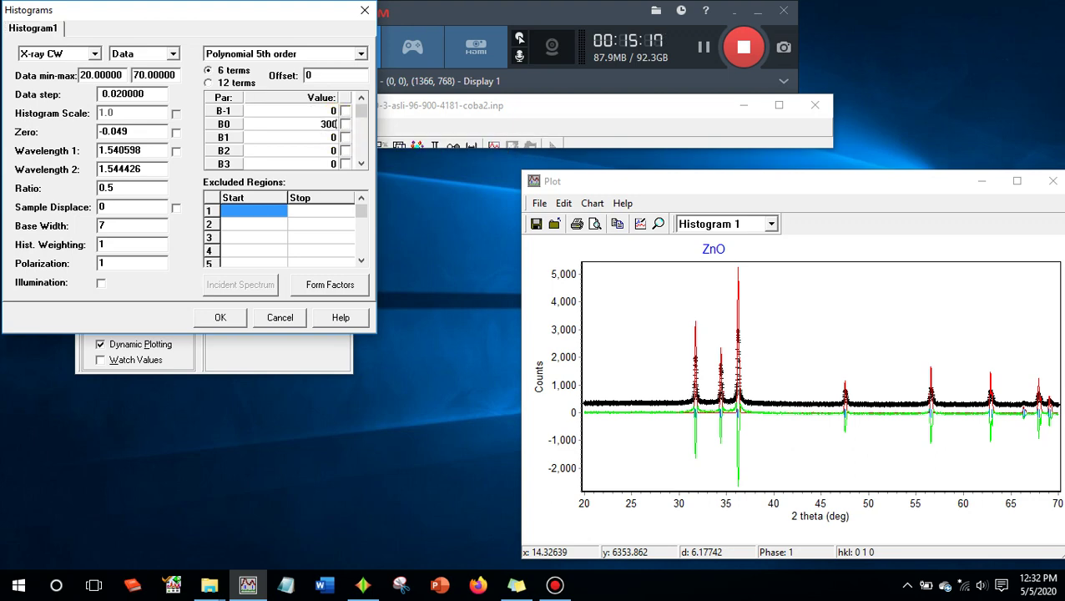
click(221, 317)
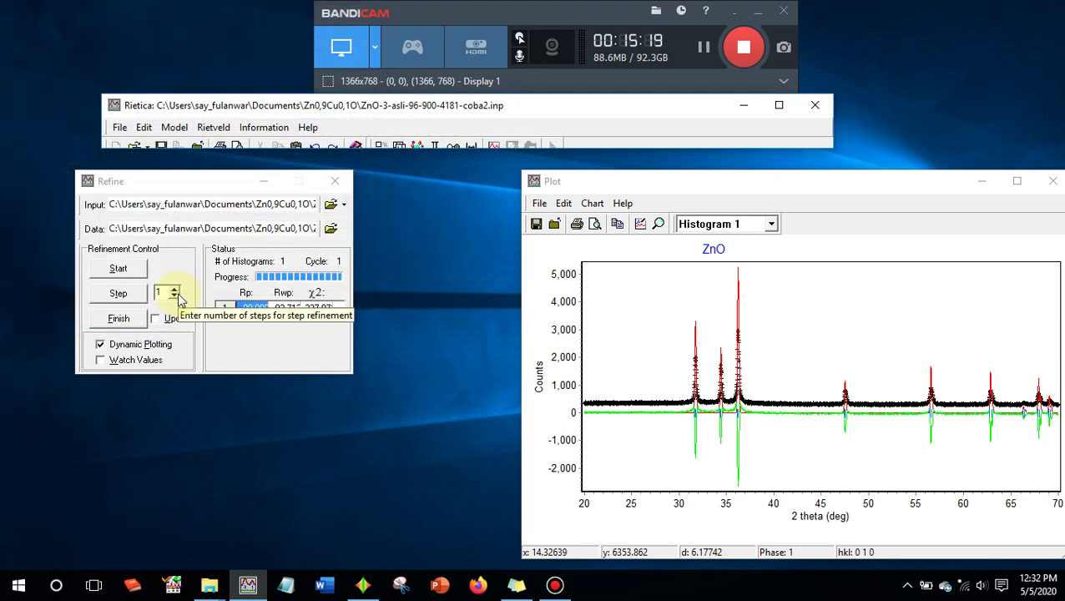
- Rerun one refinement cycle and set the background coefficients B0, B1 and B2 to be refined in the histogram settings
click(110, 268)
click(116, 294)
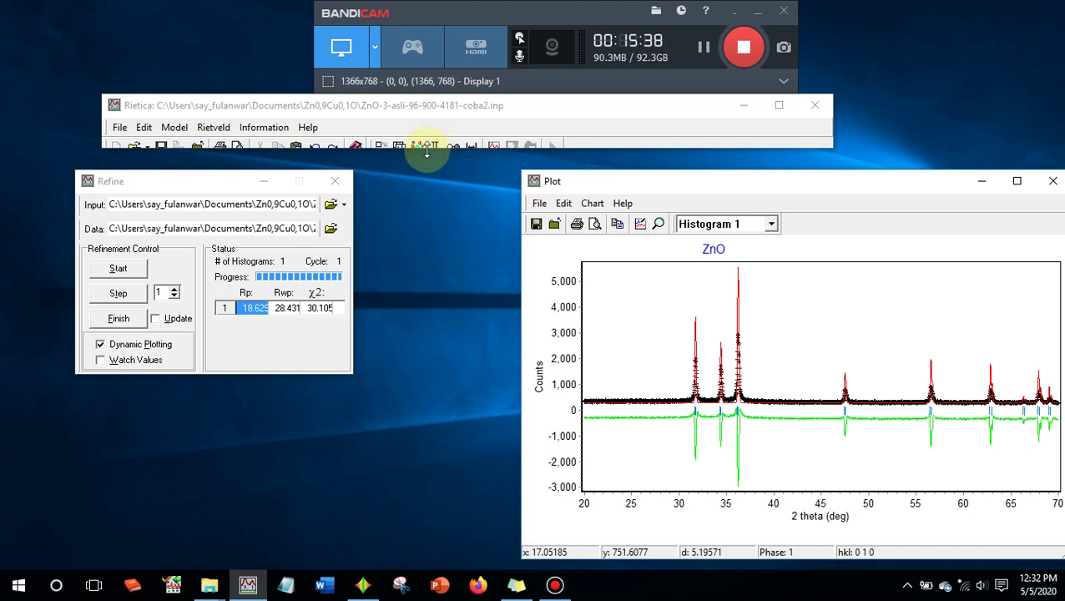
click(397, 146)
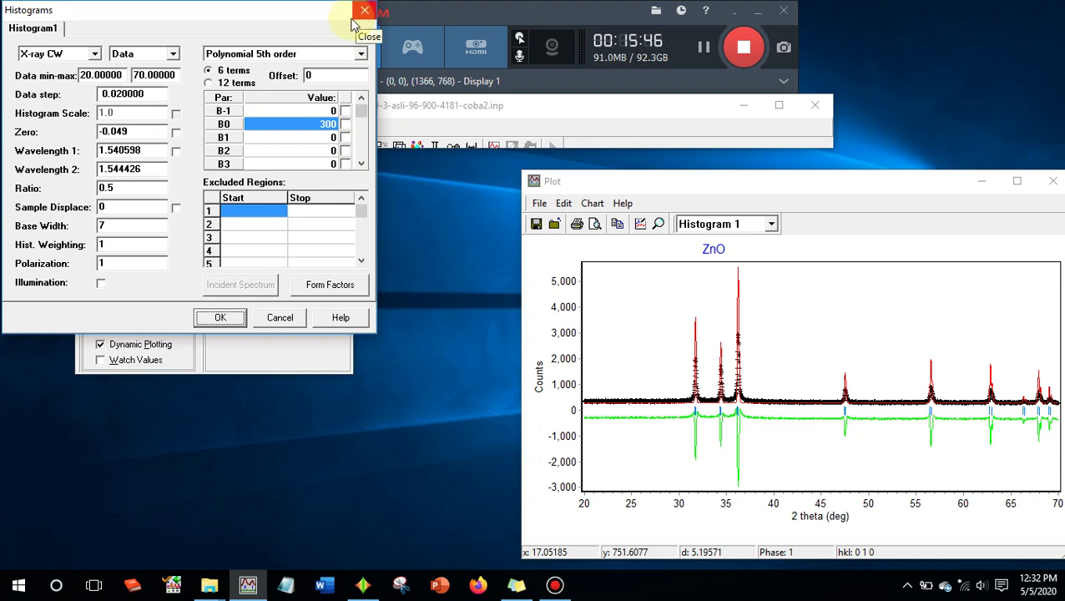
click(345, 124)
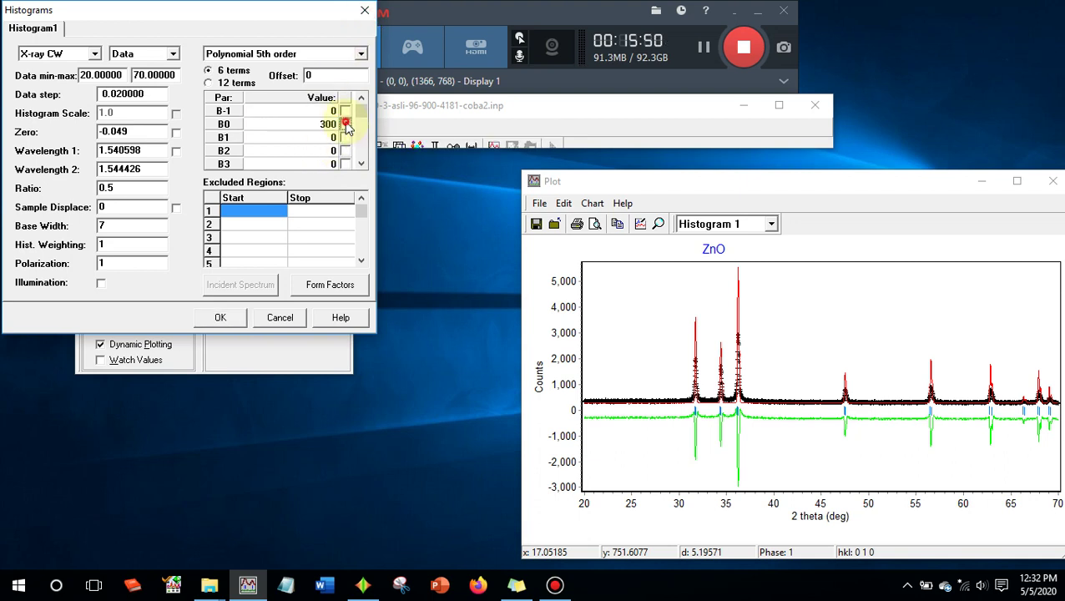
click(345, 137)
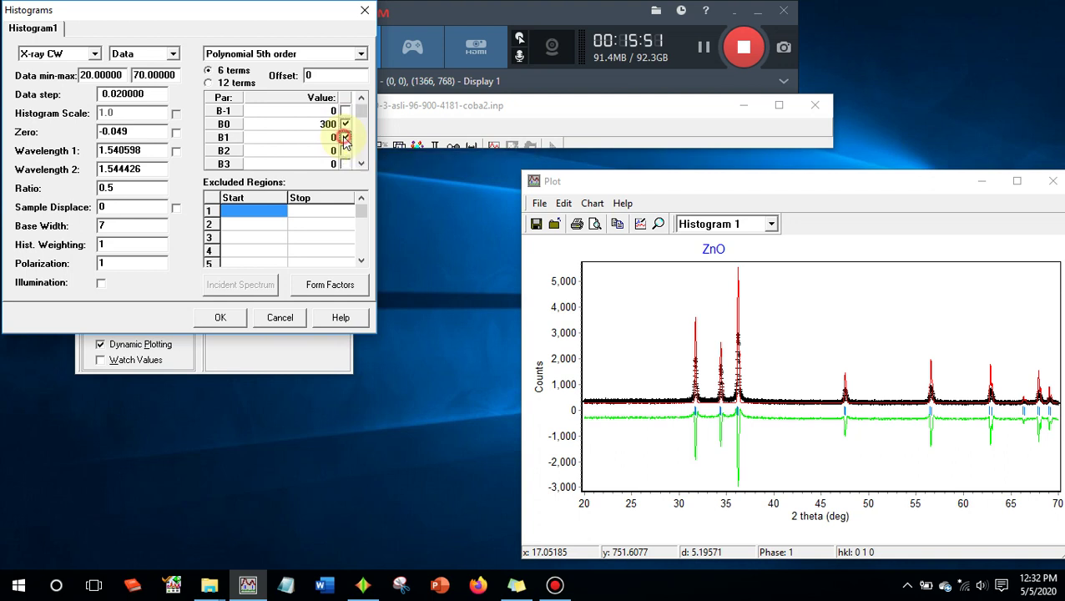
click(346, 151)
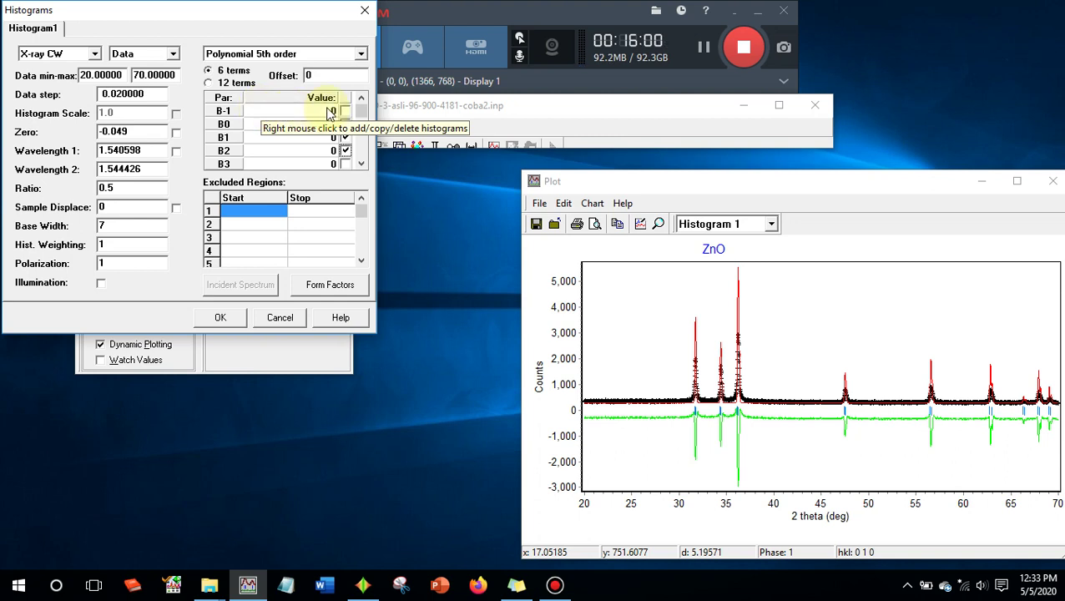
click(226, 319)
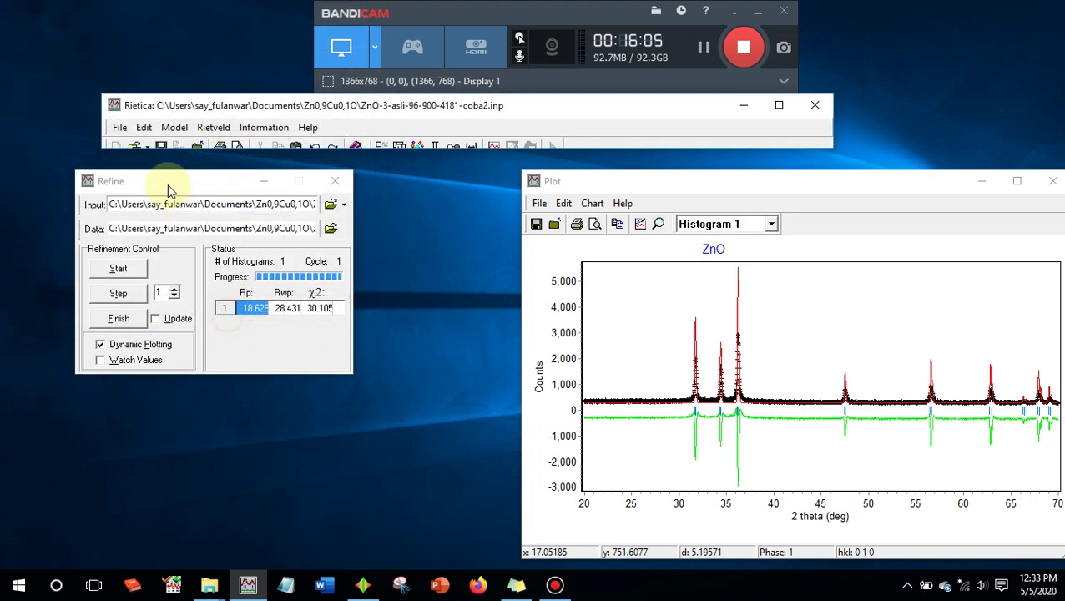
- Refine the background over several cycles and finish the run with the parameter values updated
click(133, 269)
click(123, 298)
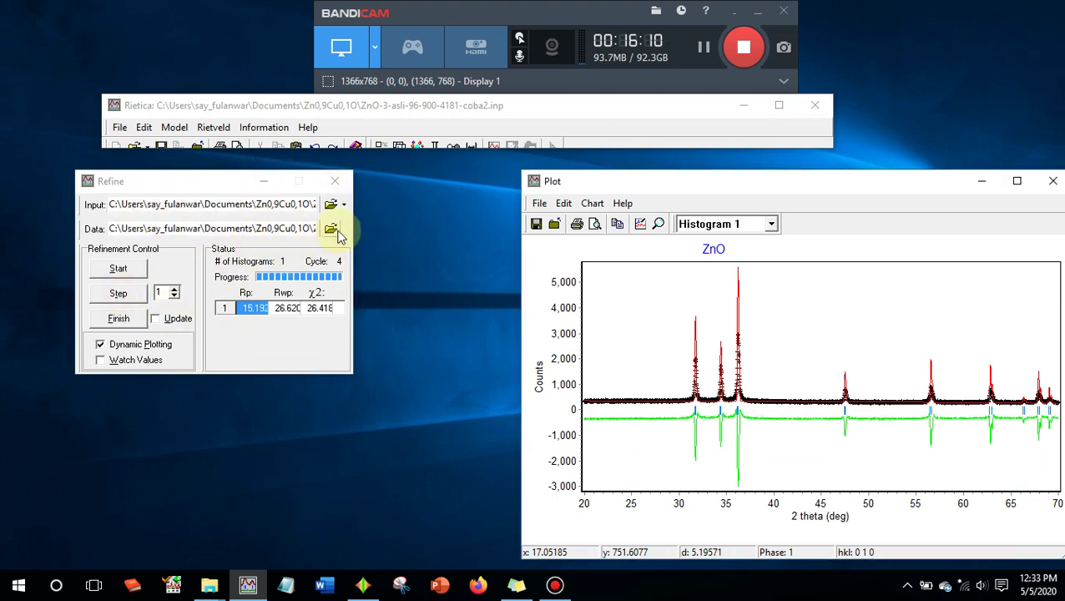
click(117, 317)
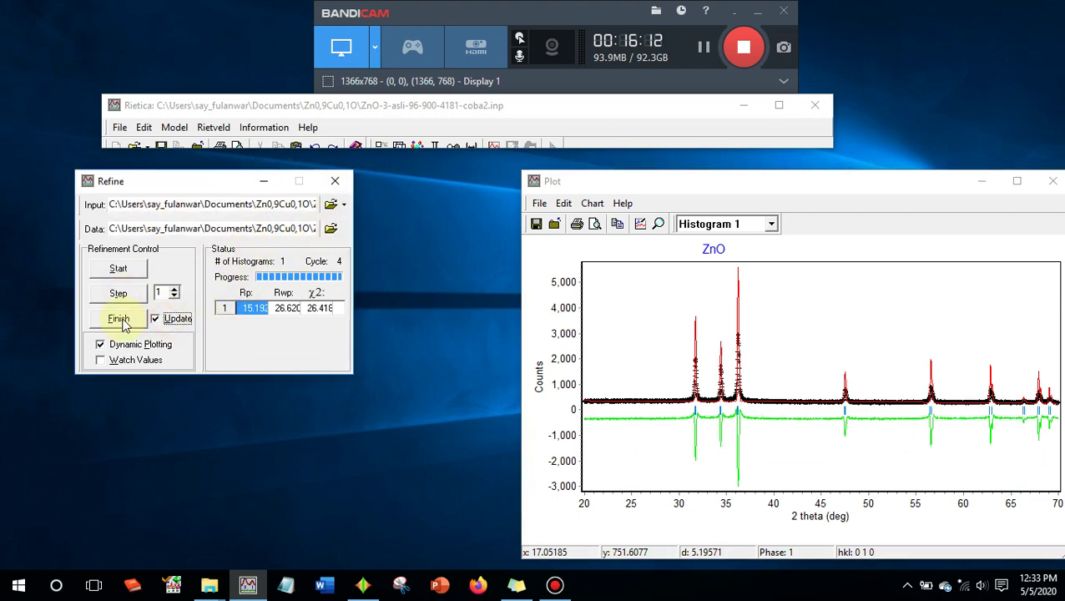
click(163, 318)
- Enable refinement of the histogram's sample displacement and run several cycles, finishing with the parameter values updated
click(399, 147)
click(174, 209)
click(232, 322)
click(131, 294)
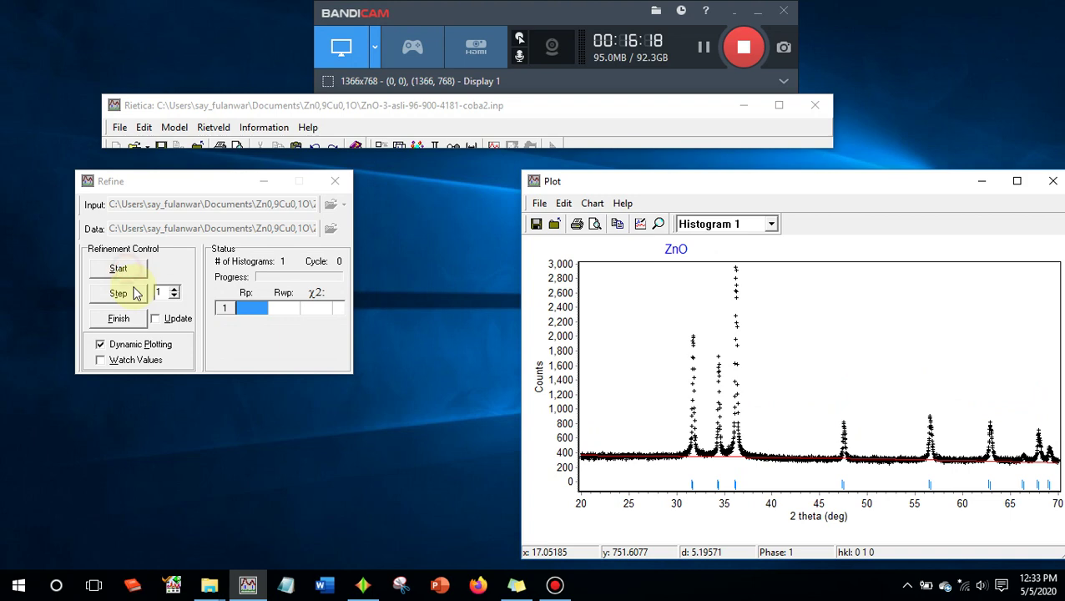
click(131, 294)
click(155, 318)
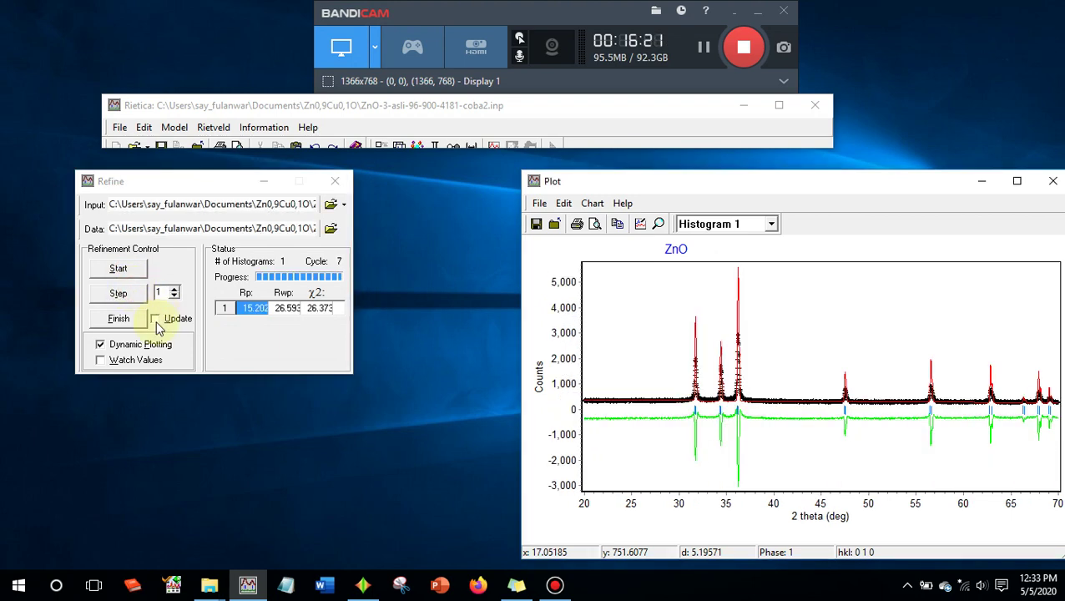
click(117, 318)
- Enable refinement of the ZnO phase's lattice parameter a and run several cycles, finishing with the parameter values updated
click(416, 144)
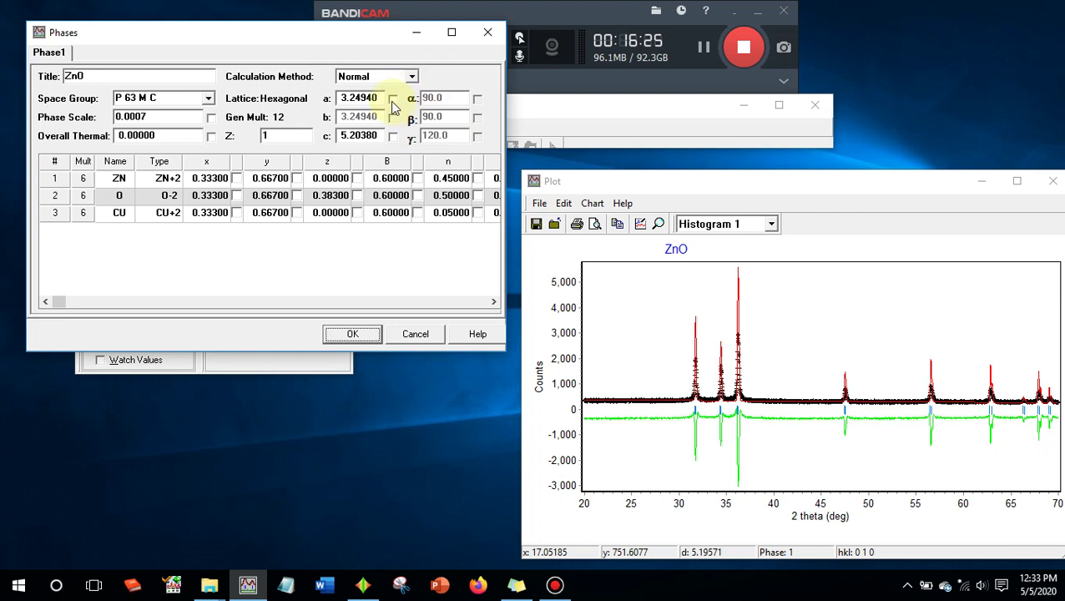
click(367, 338)
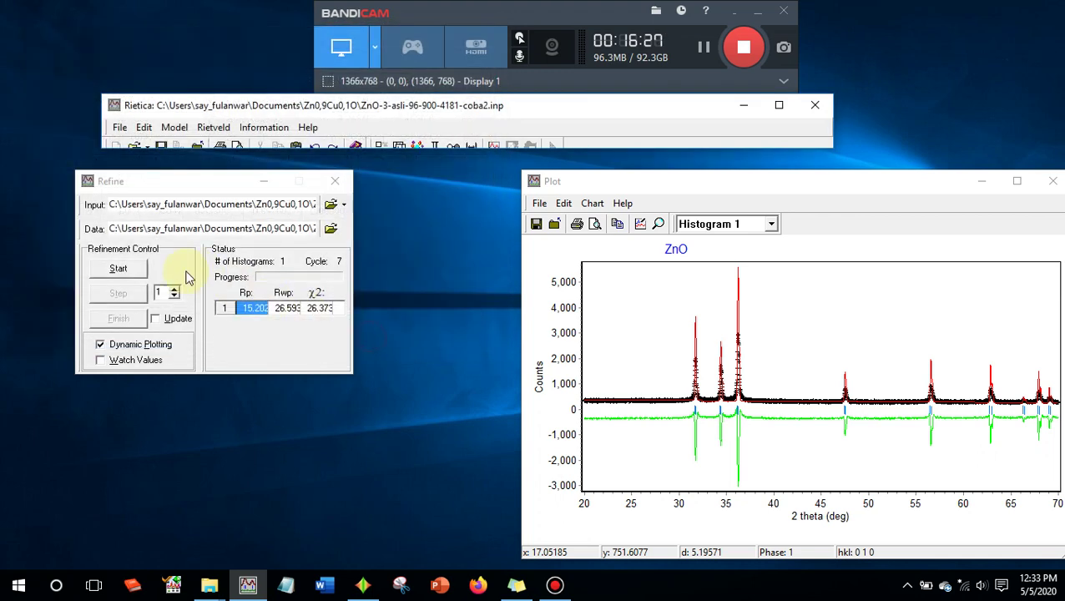
click(122, 268)
click(124, 294)
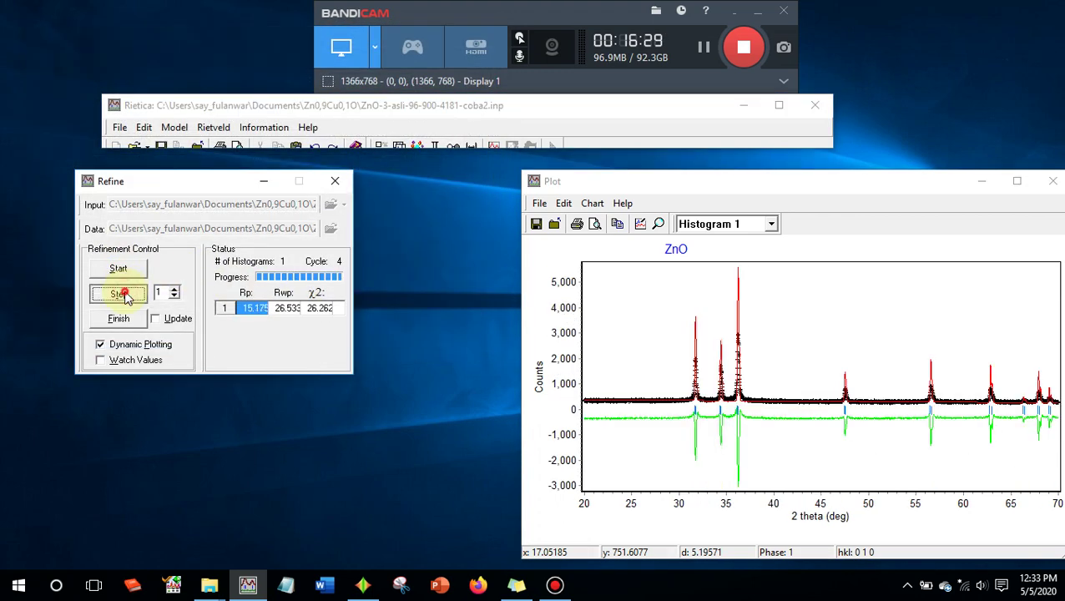
click(125, 293)
click(160, 319)
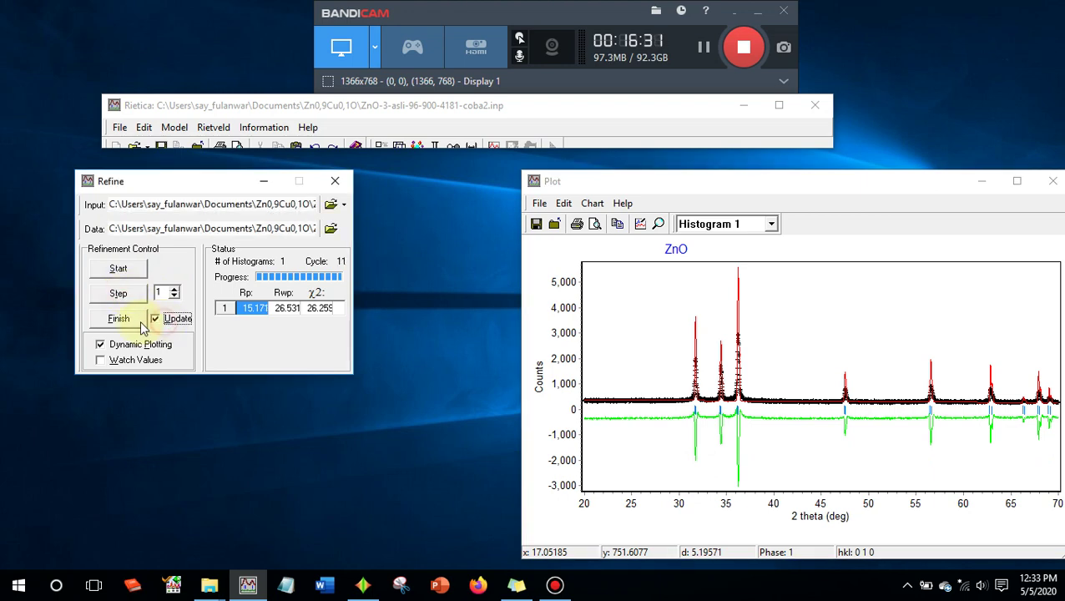
click(139, 320)
- Enable refinement of the ZnO phase's lattice parameter c as well and run several cycles, finishing with the parameter values updated
click(424, 147)
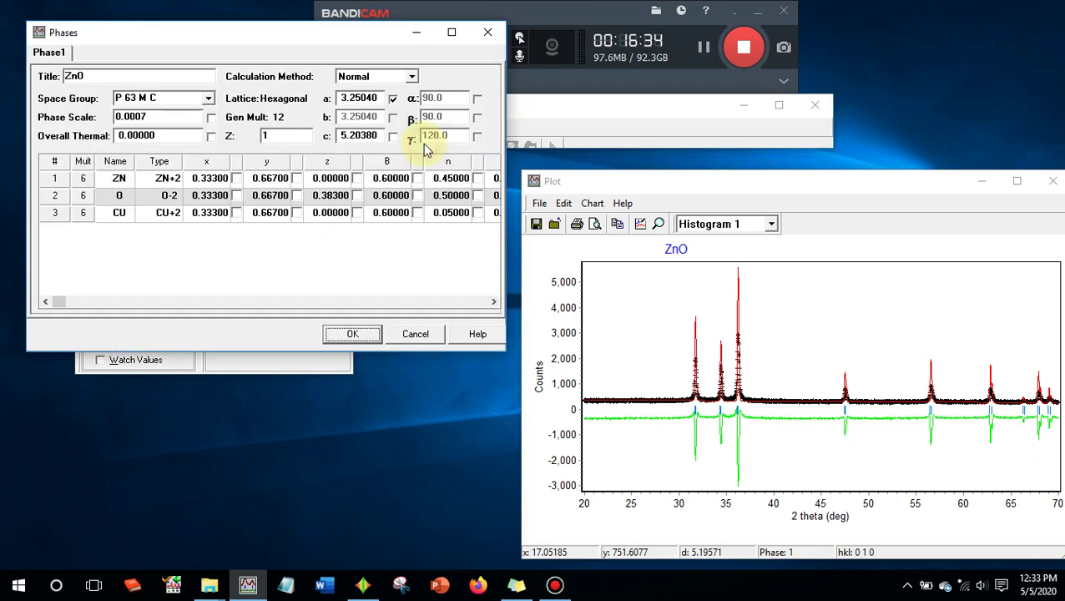
click(393, 136)
click(355, 332)
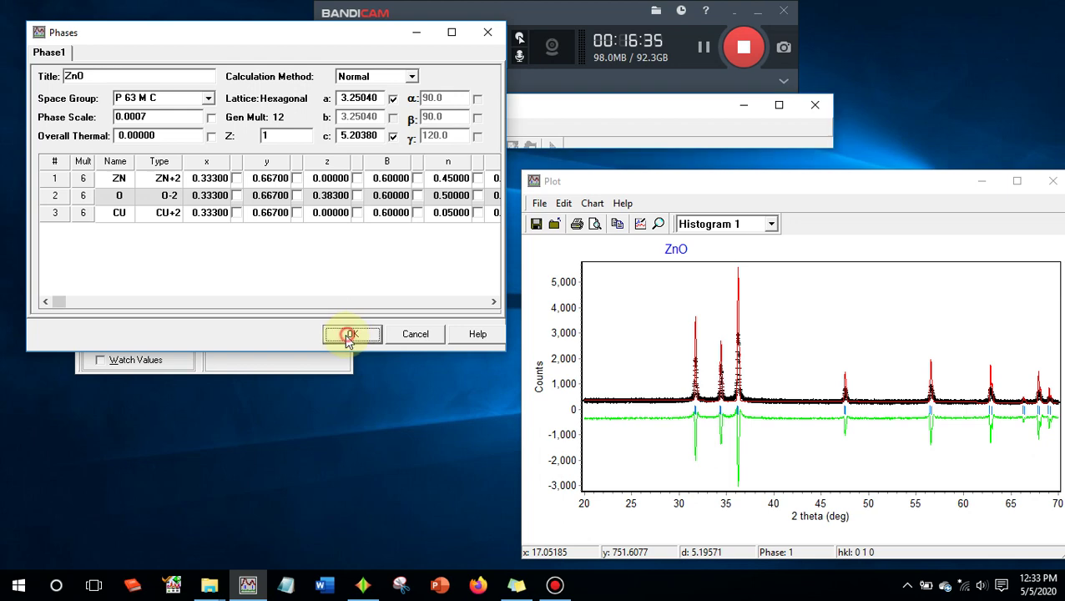
click(118, 268)
click(125, 293)
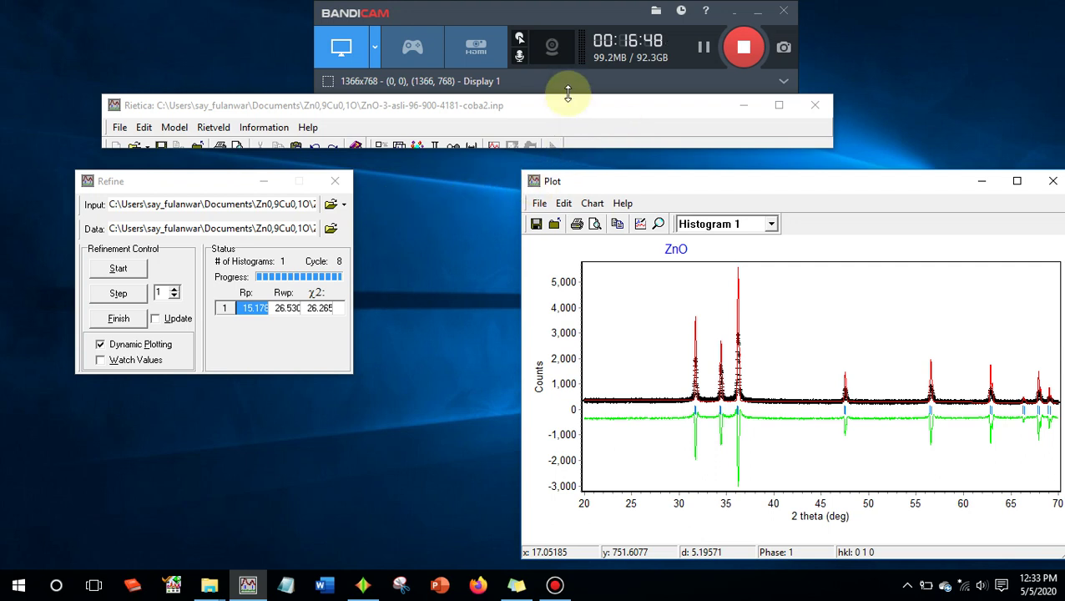
click(417, 148)
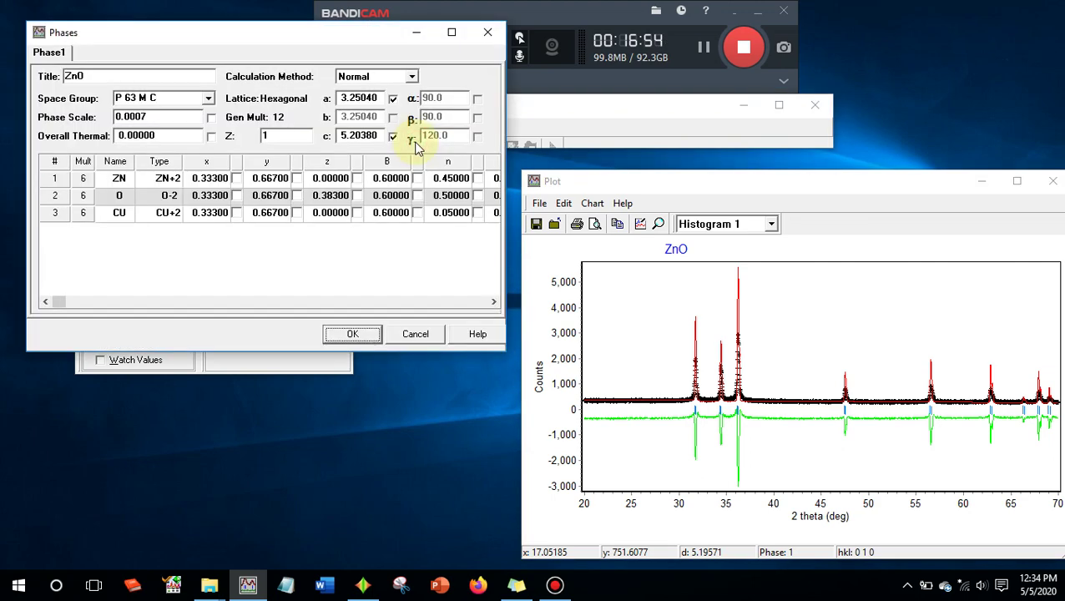
click(352, 334)
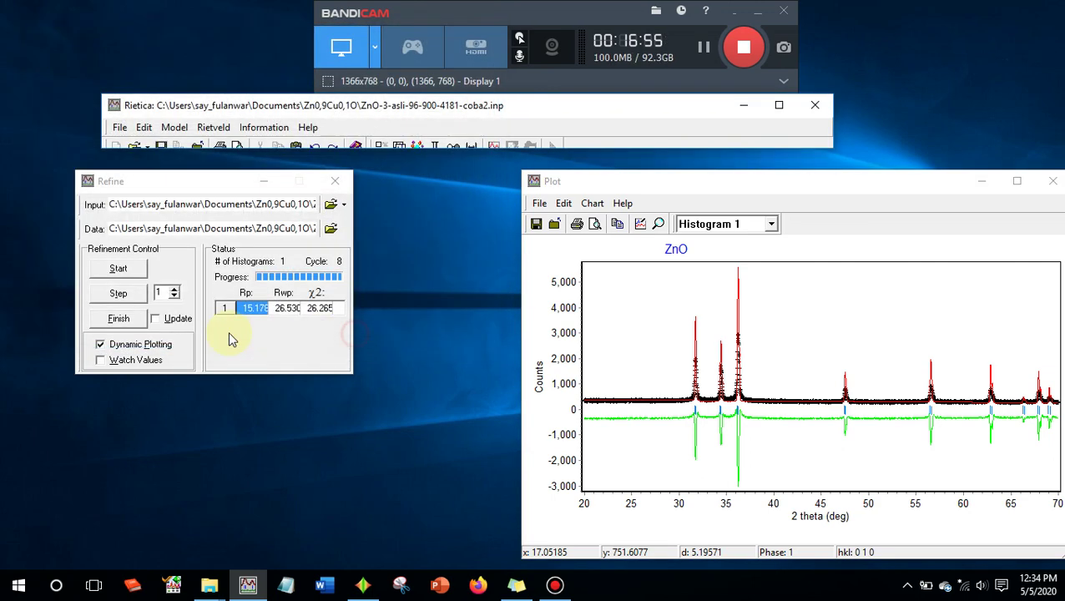
click(120, 270)
click(145, 318)
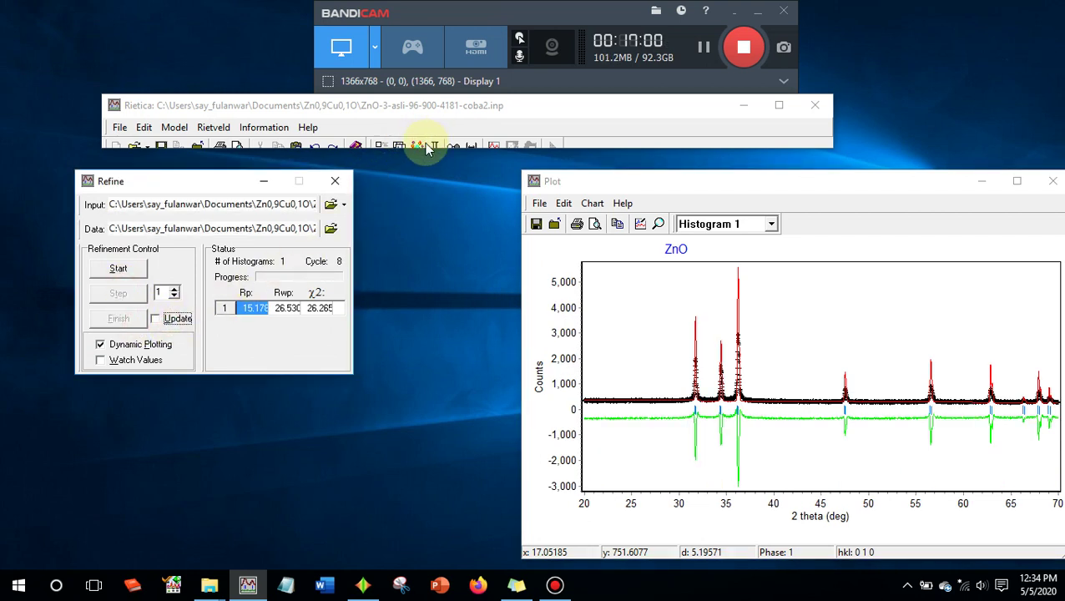
- Examine the refined lattice parameters a and c of the ZnO phase, comparing their decimal digits
click(427, 148)
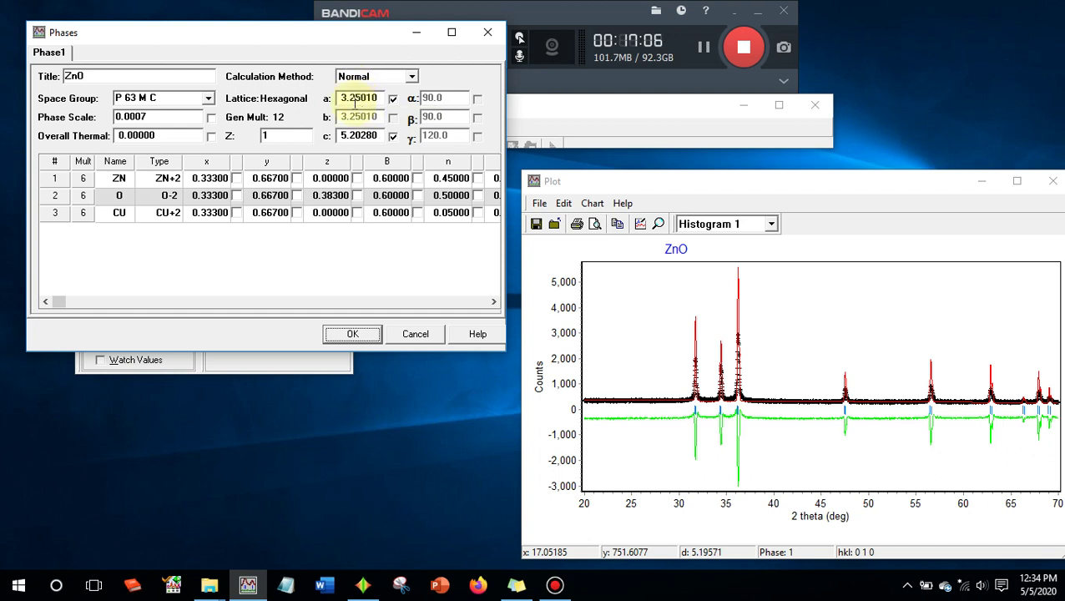
drag(340, 96, 389, 102)
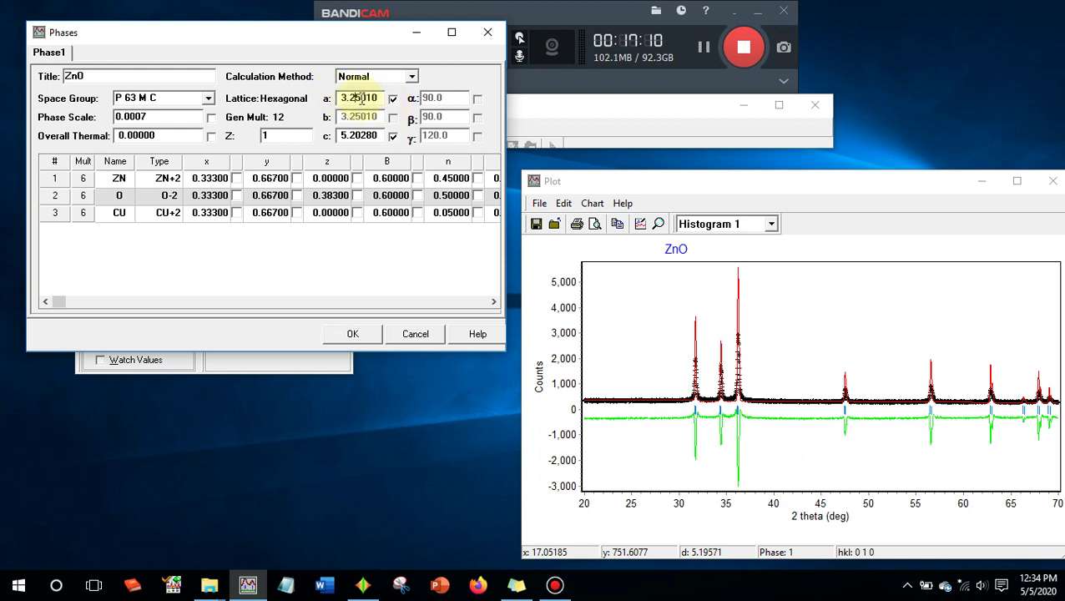
drag(354, 98, 350, 98)
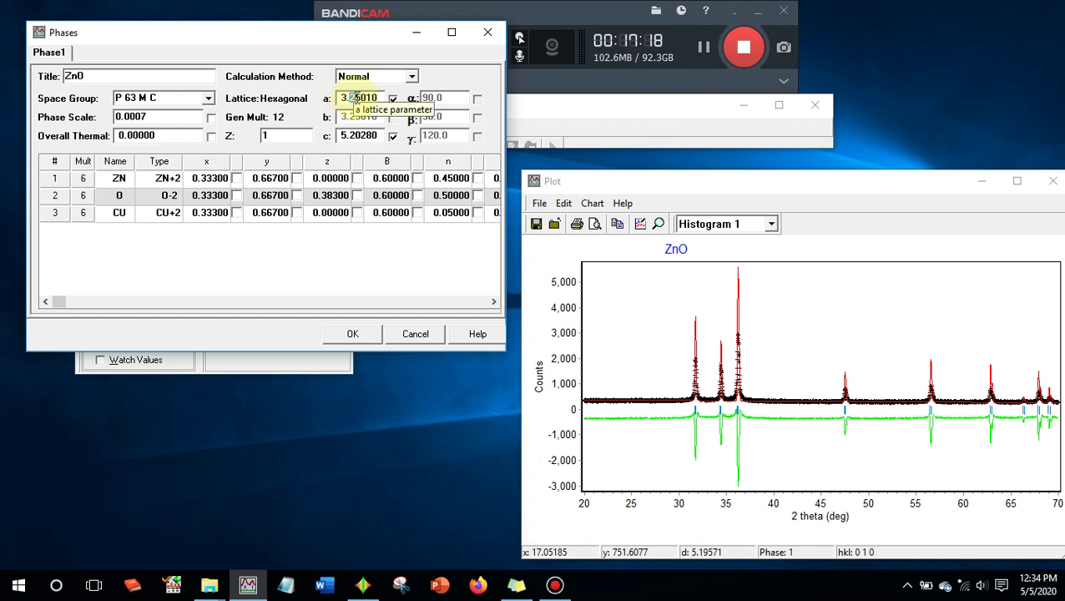
drag(349, 136, 354, 138)
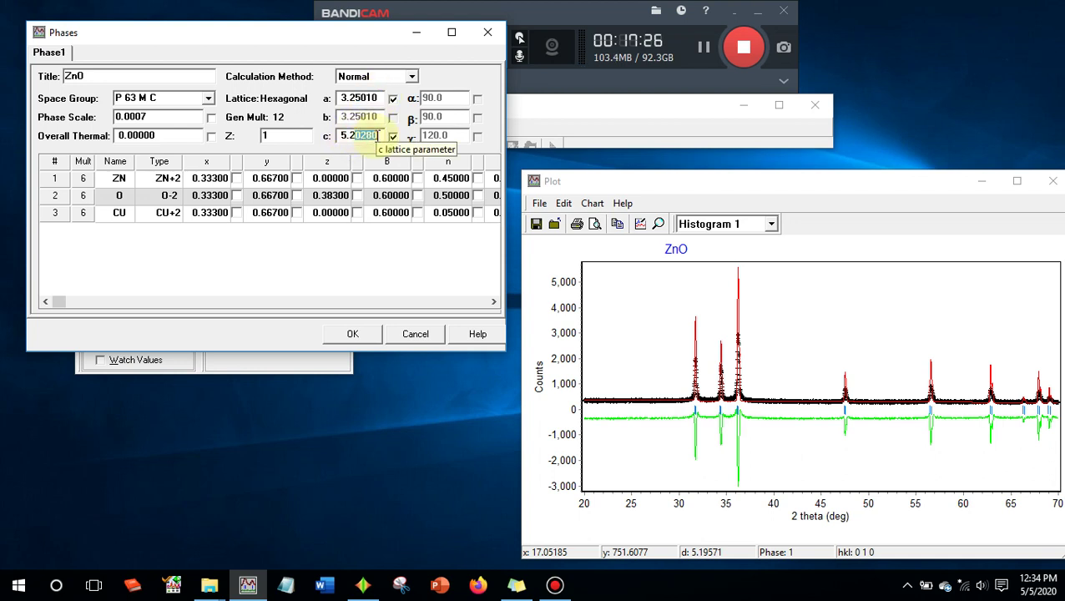
click(358, 98)
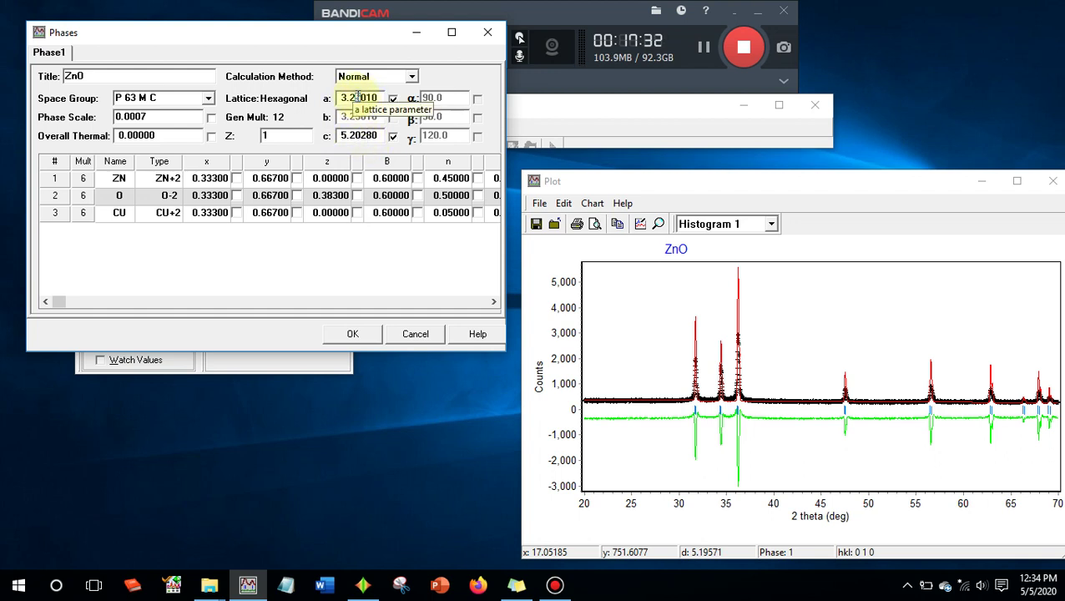
drag(358, 137, 371, 139)
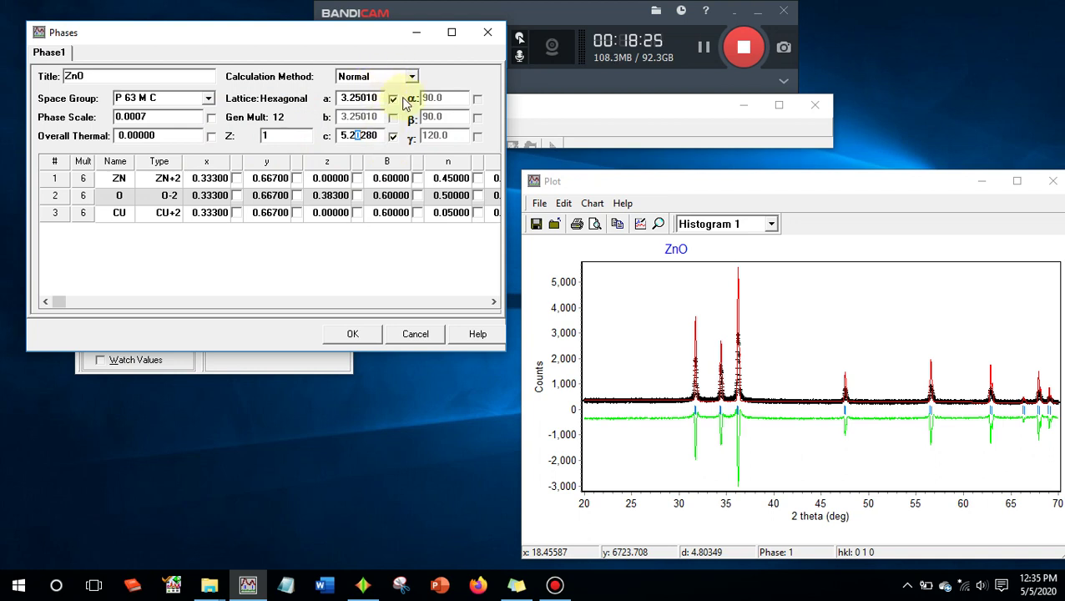
- Enable refinement of the ZnO phase scale and run several cycles, finishing with the parameter values updated
click(211, 118)
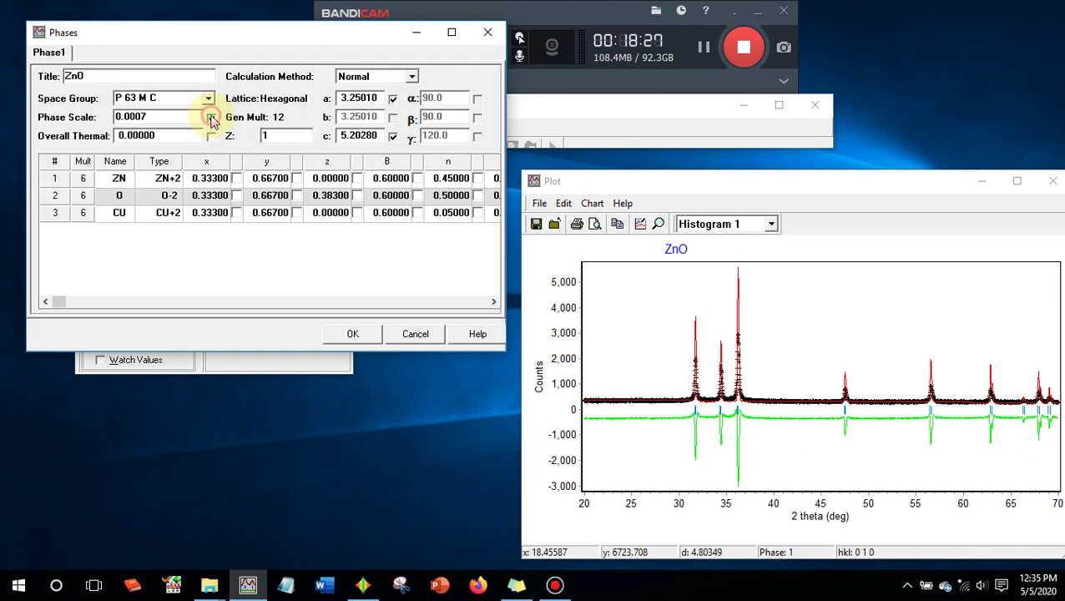
click(371, 333)
click(118, 268)
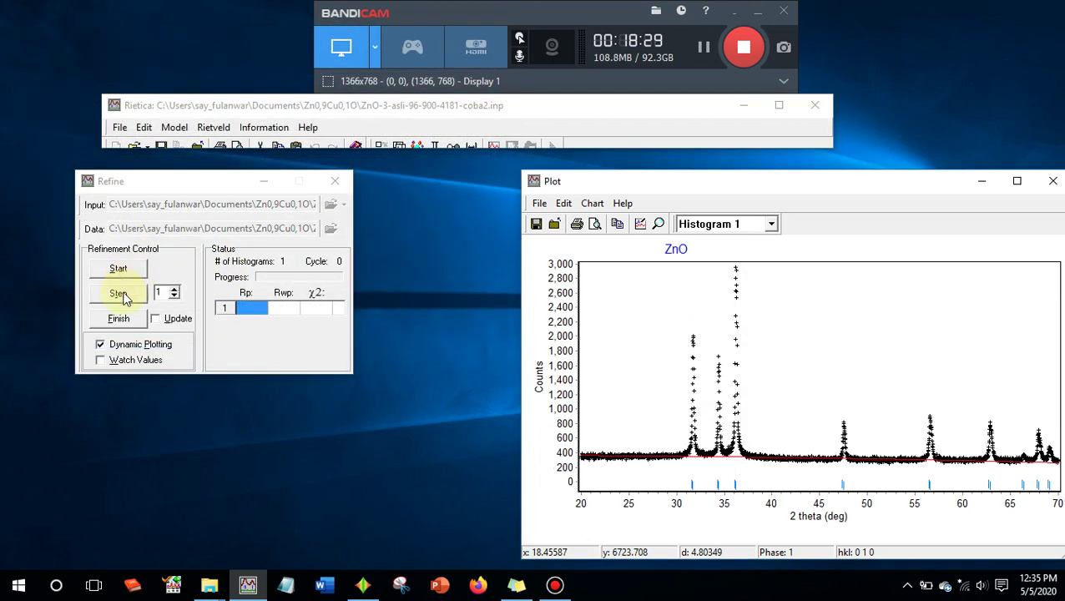
click(119, 294)
click(162, 322)
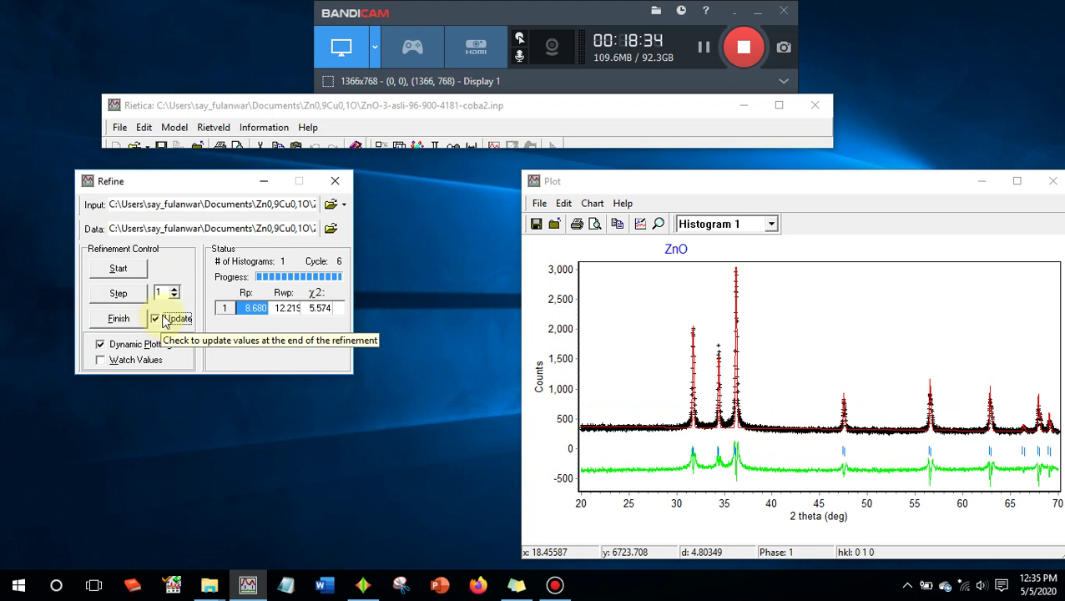
click(121, 318)
click(155, 318)
- Enable refinement of the sample's instrumental peak shape and run several cycles, finishing with the parameter values updated
click(445, 144)
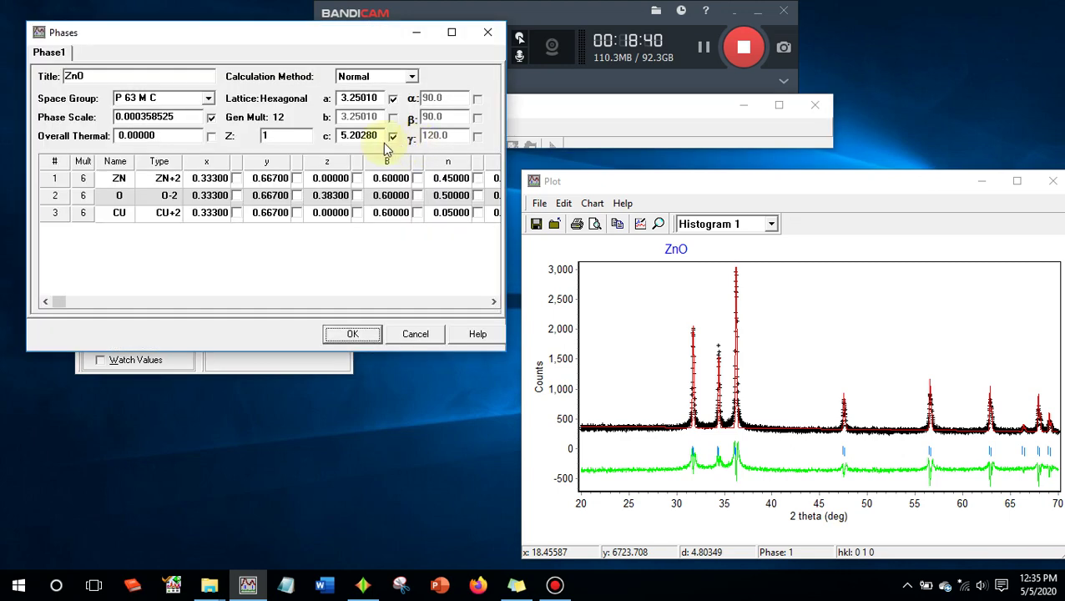
click(488, 32)
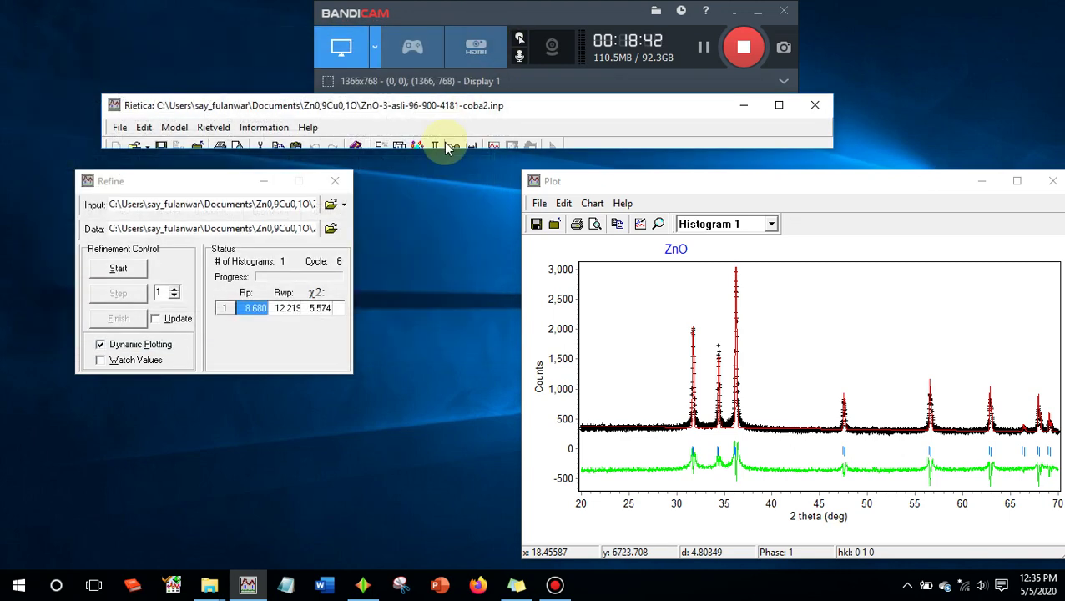
click(433, 149)
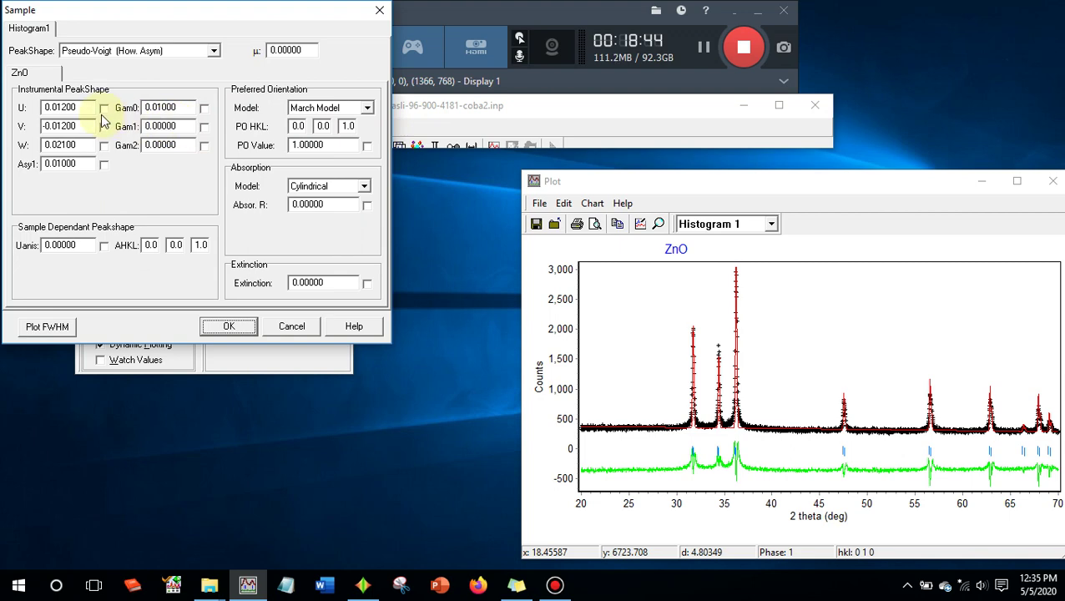
click(229, 326)
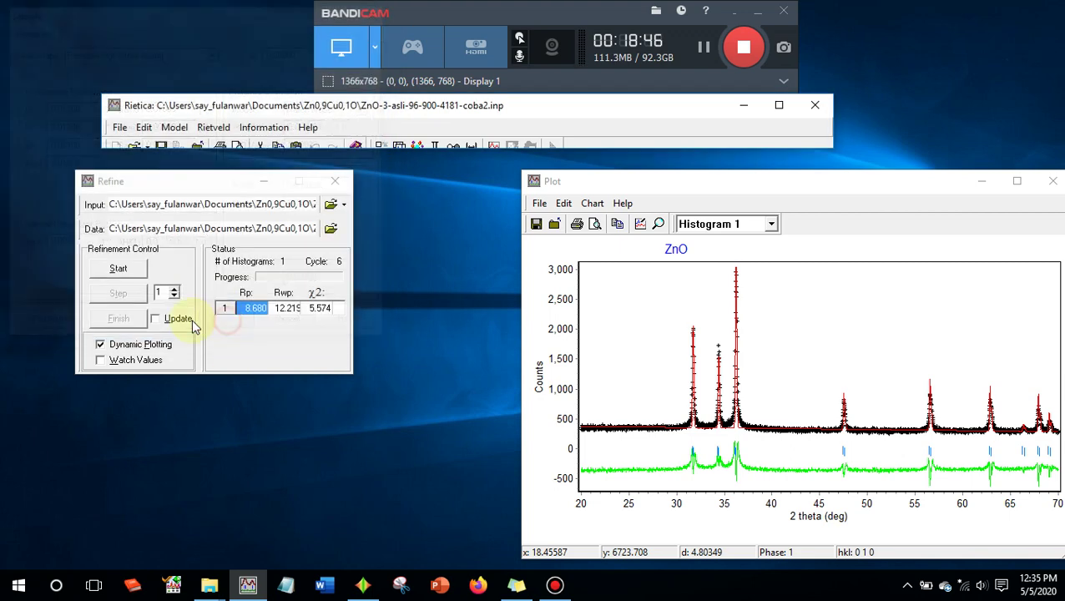
click(133, 295)
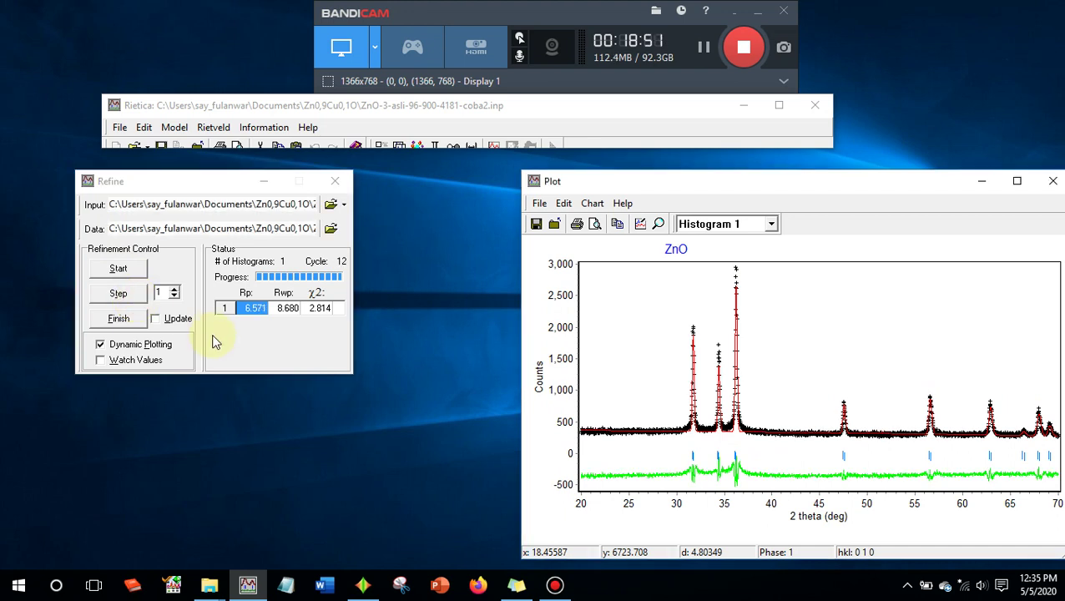
click(143, 318)
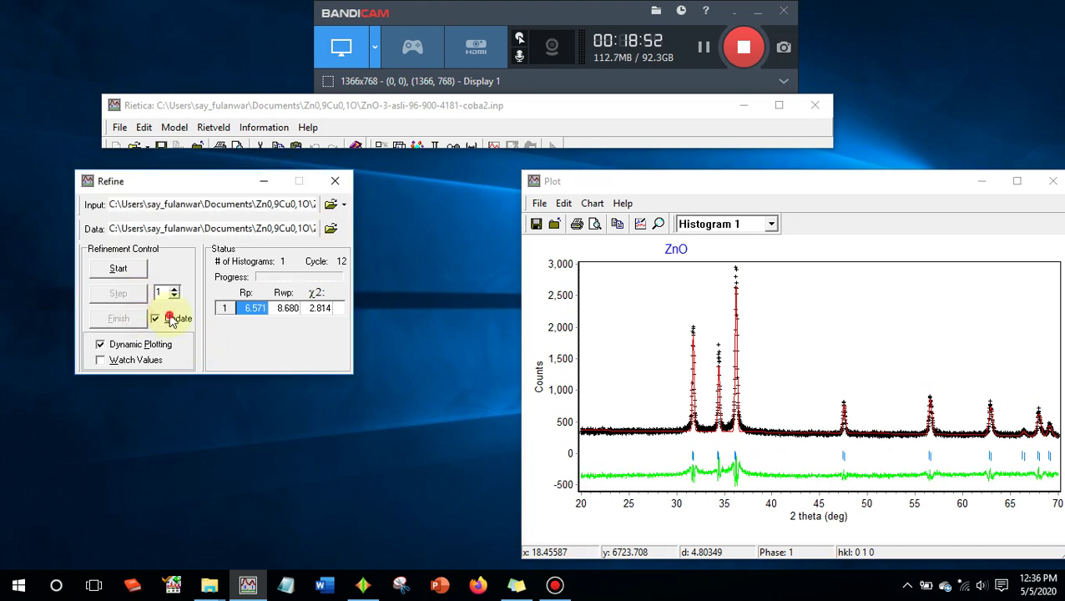
- Free peak-shape parameter Gam0 instead of U for the ZnO phase and run several cycles, finishing with the parameter values updated
click(440, 148)
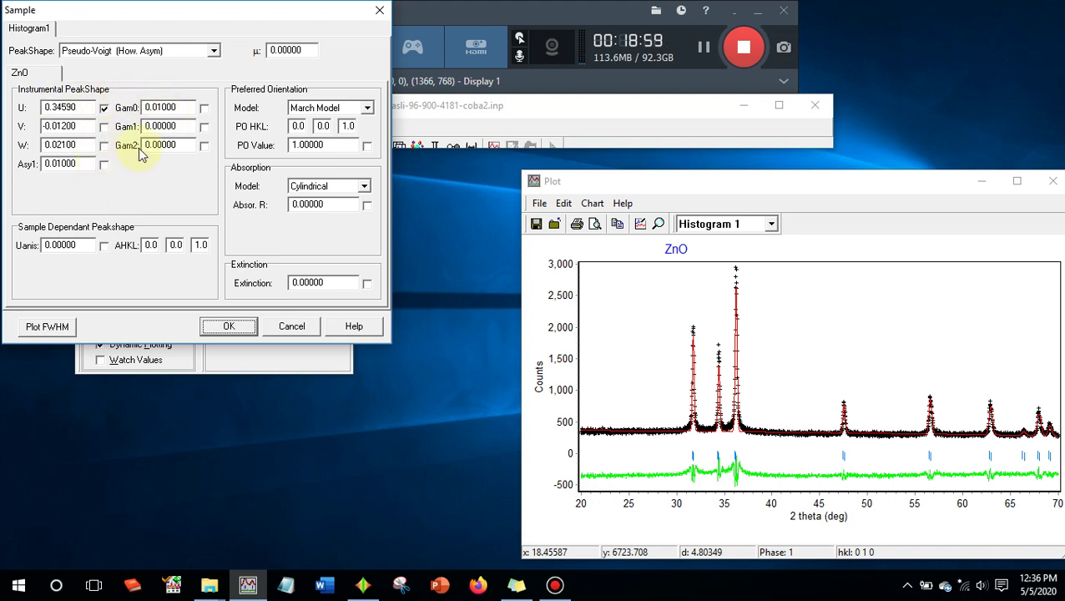
click(105, 108)
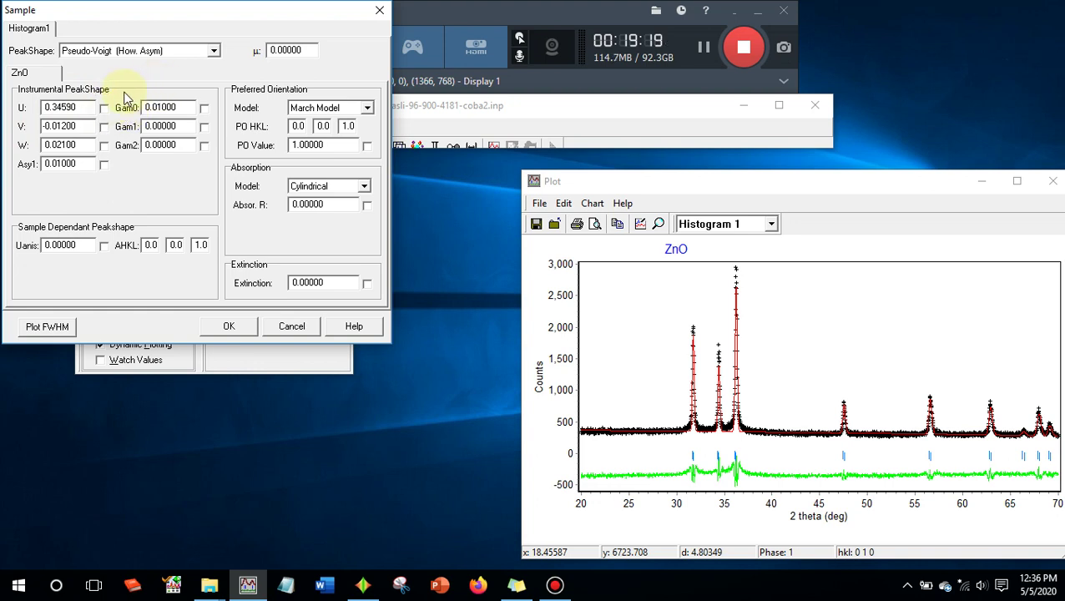
click(204, 109)
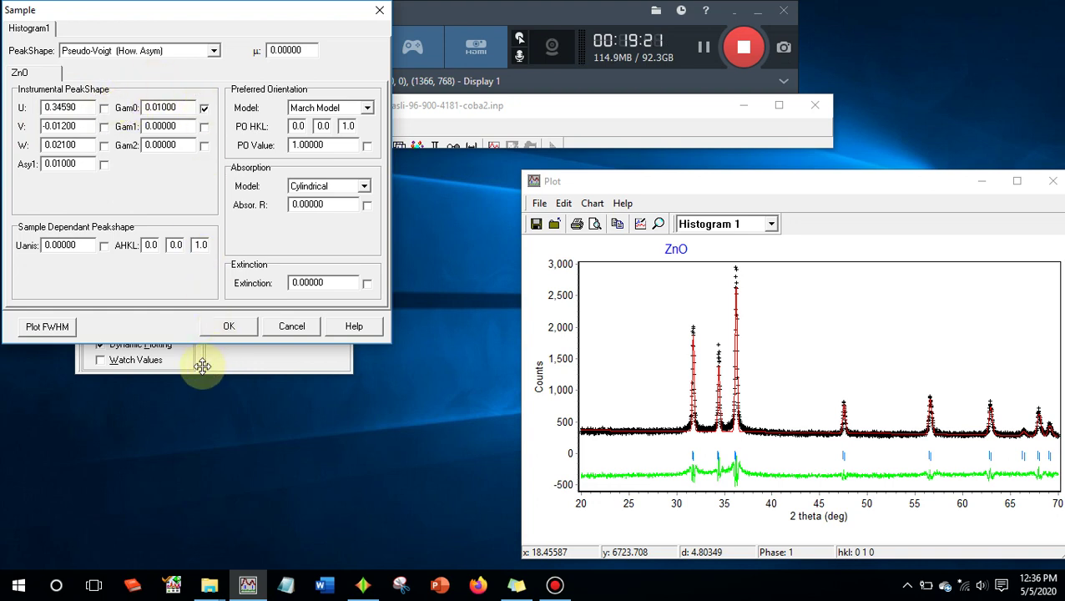
click(247, 325)
click(119, 267)
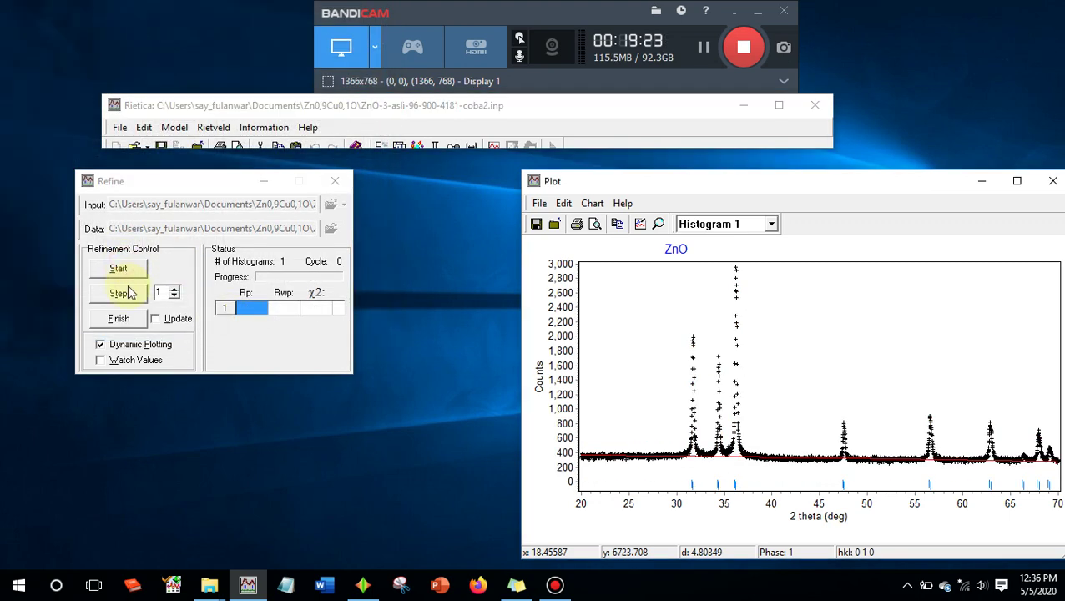
click(129, 295)
click(157, 321)
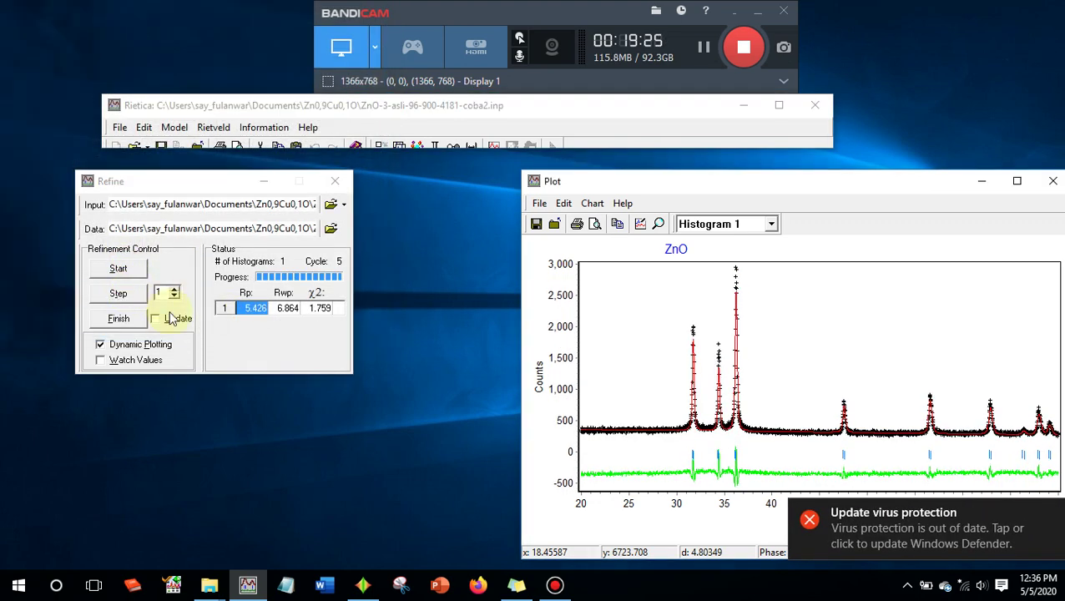
- Enable refinement of peak-shape parameter U together with Gam0 and run several cycles, finishing with the parameter values updated
click(426, 143)
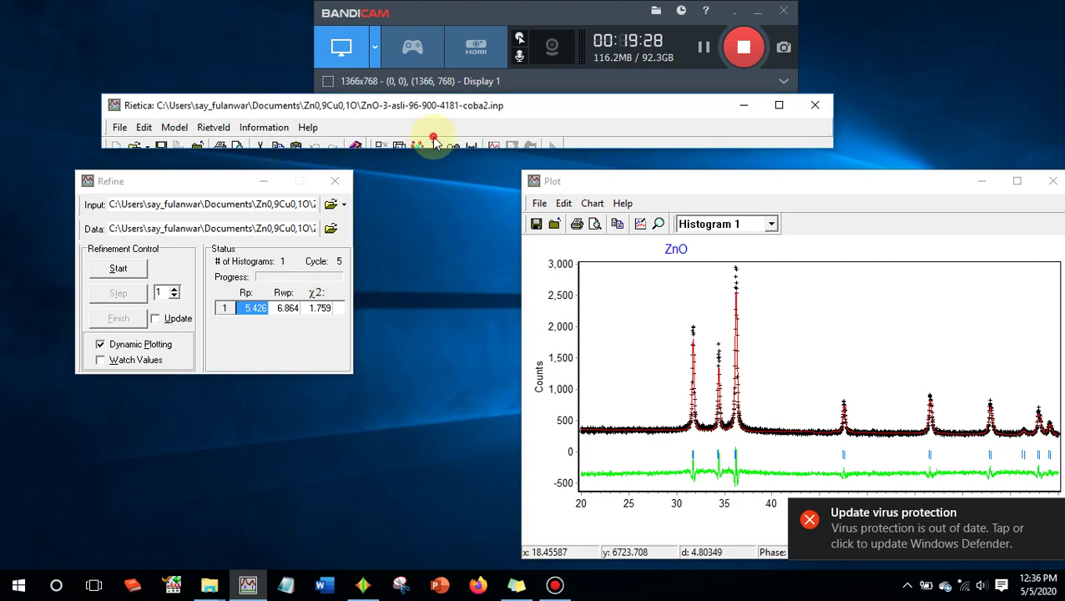
click(104, 107)
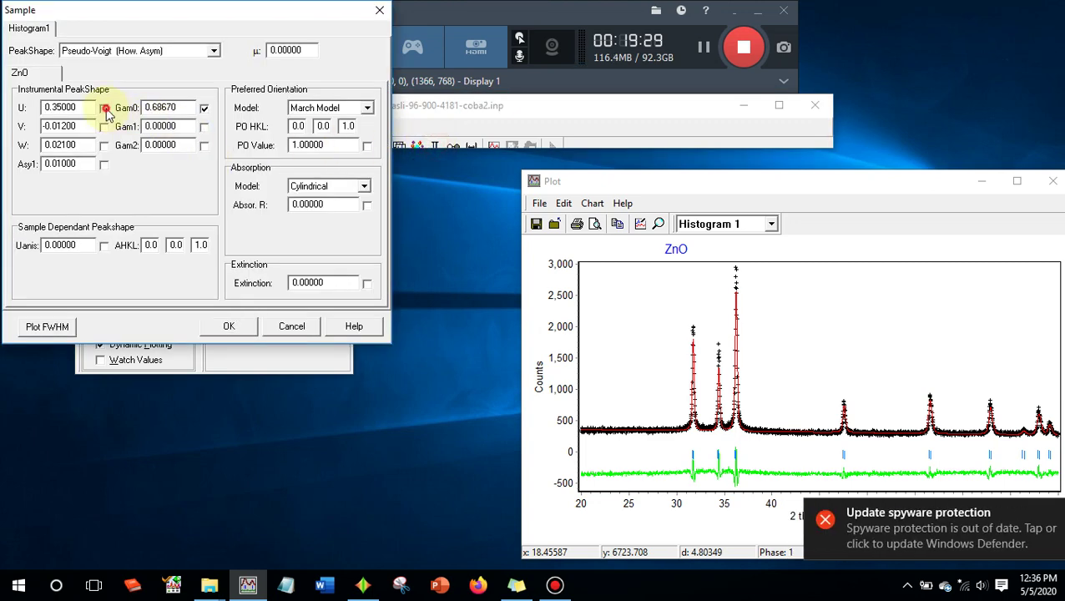
click(229, 326)
click(122, 269)
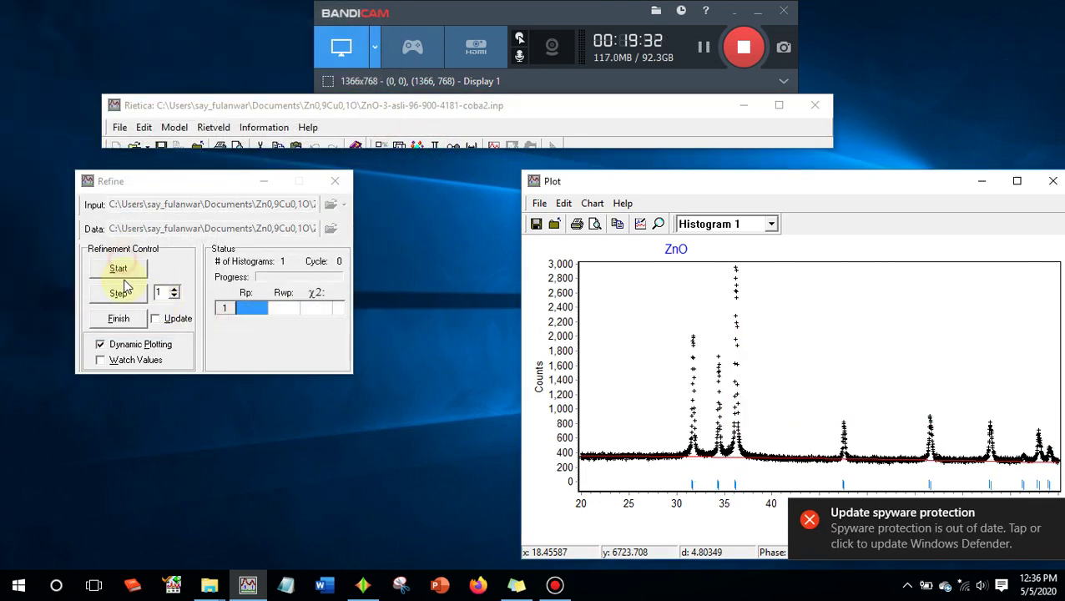
click(125, 294)
click(155, 318)
click(176, 321)
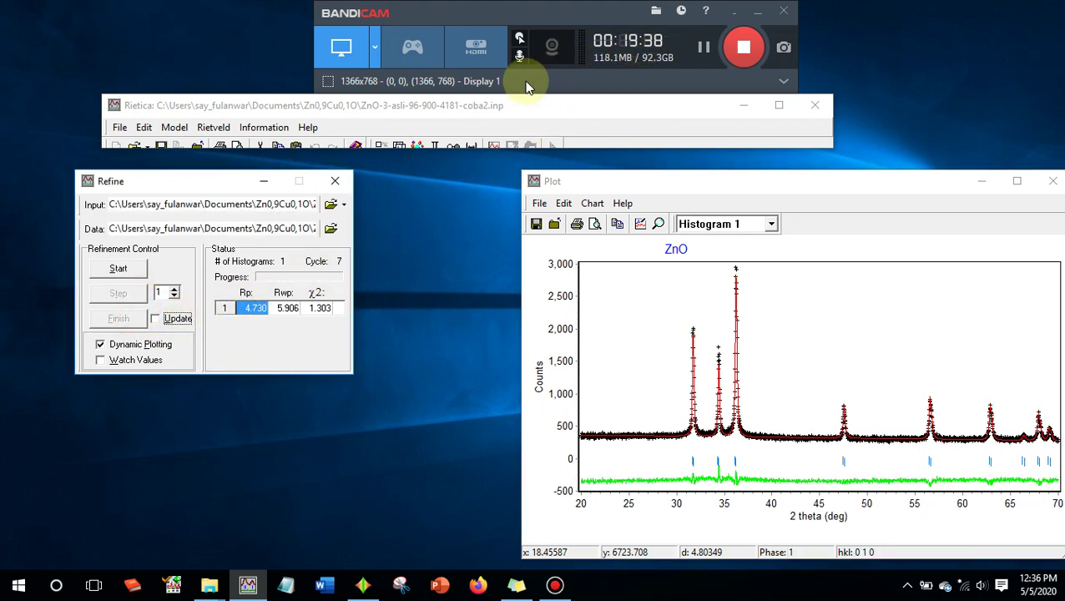
- Check the refined sample peak-shape values, then examine the refinement output's reflection list for the largest DIFF and its HKL indices
click(440, 146)
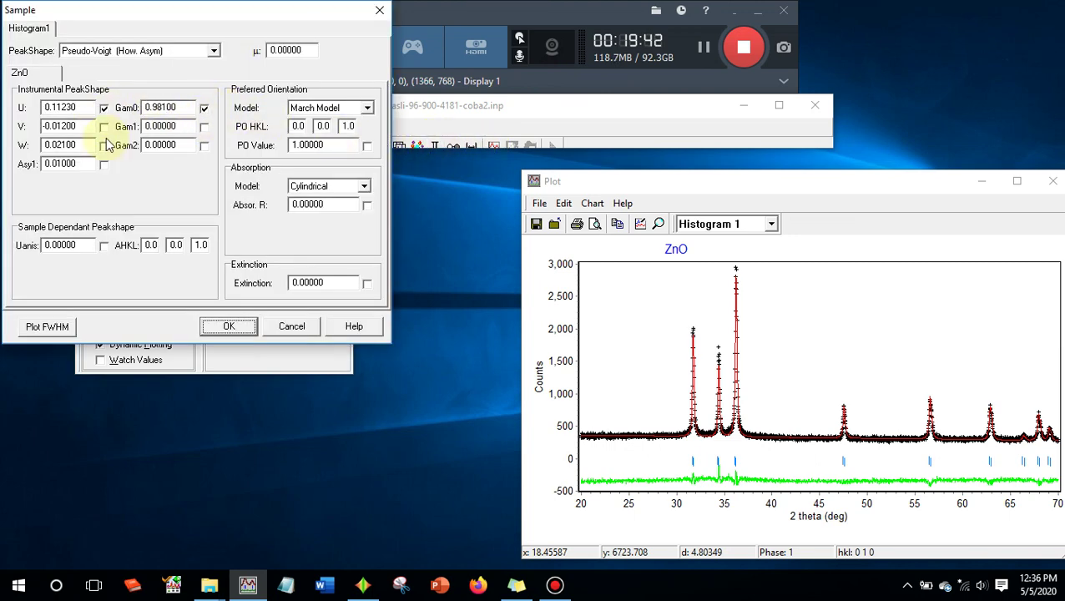
click(238, 324)
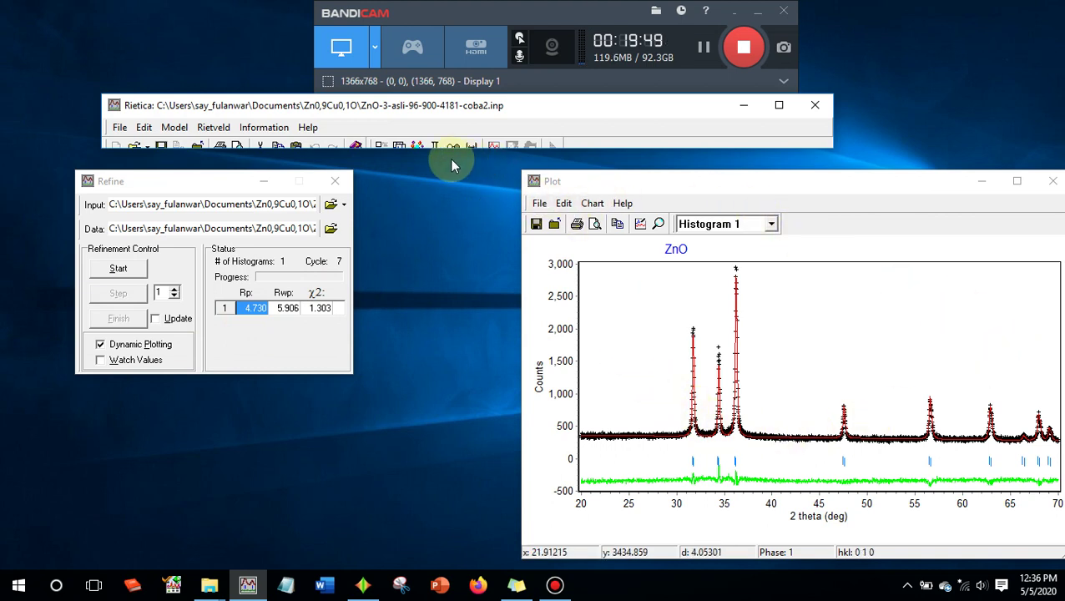
click(273, 127)
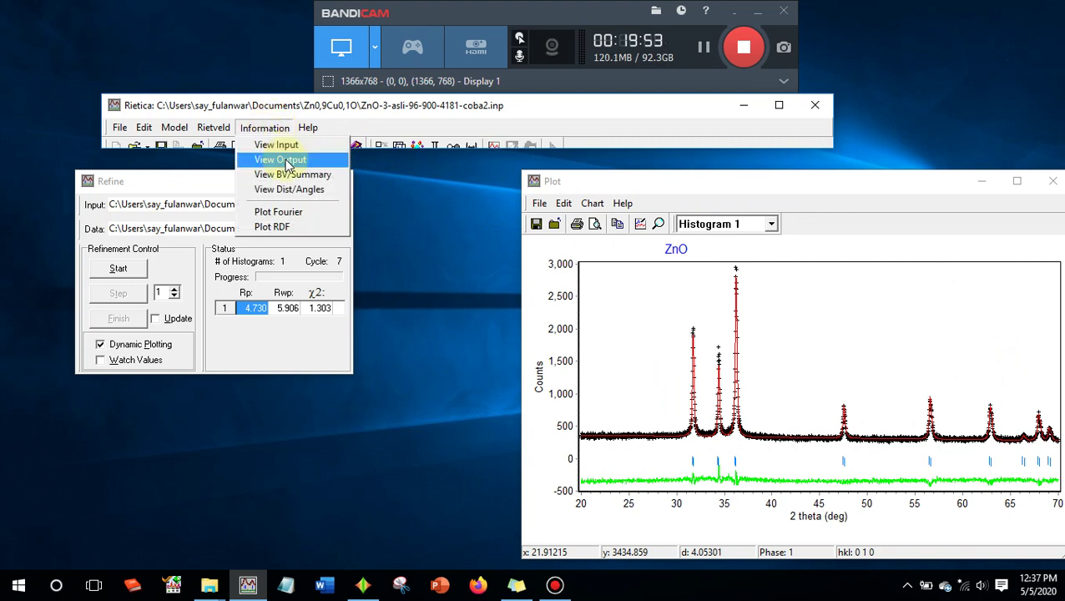
click(284, 160)
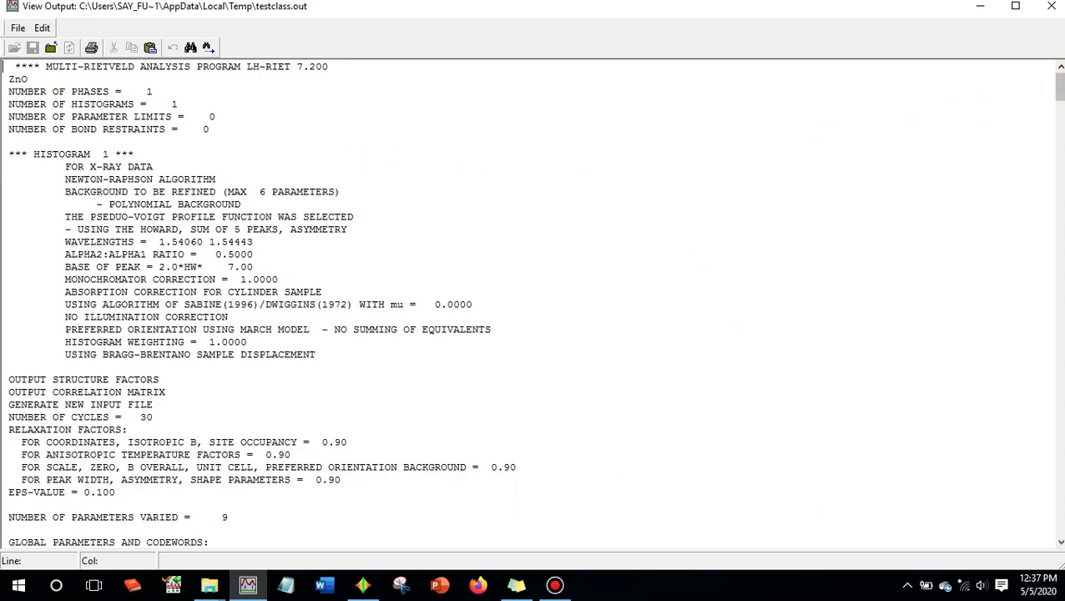
click(1052, 6)
click(270, 128)
click(284, 161)
click(1058, 81)
drag(1059, 151, 1063, 529)
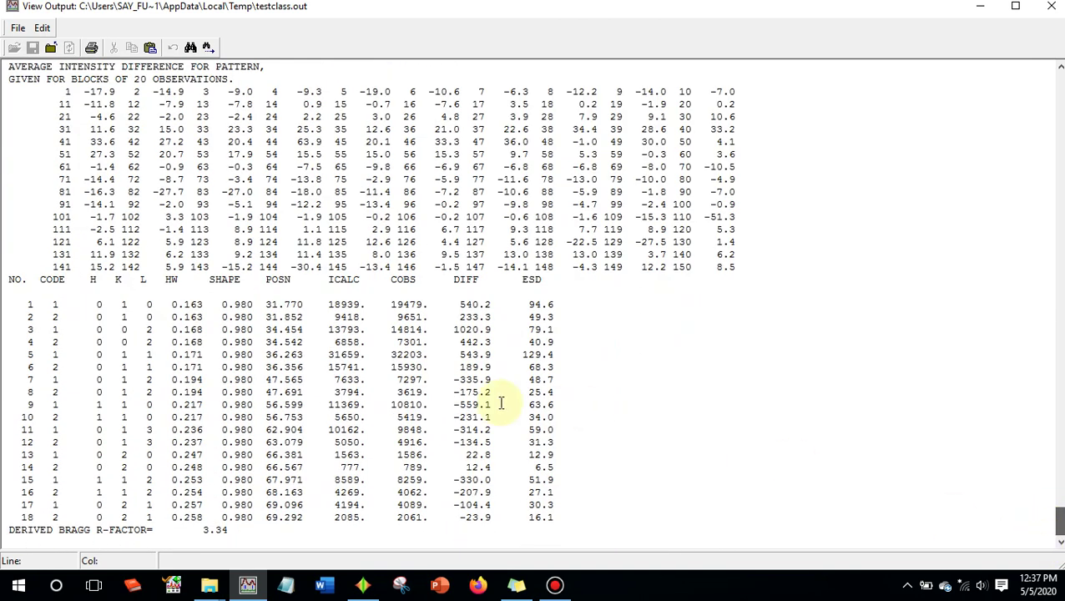
drag(449, 280, 497, 392)
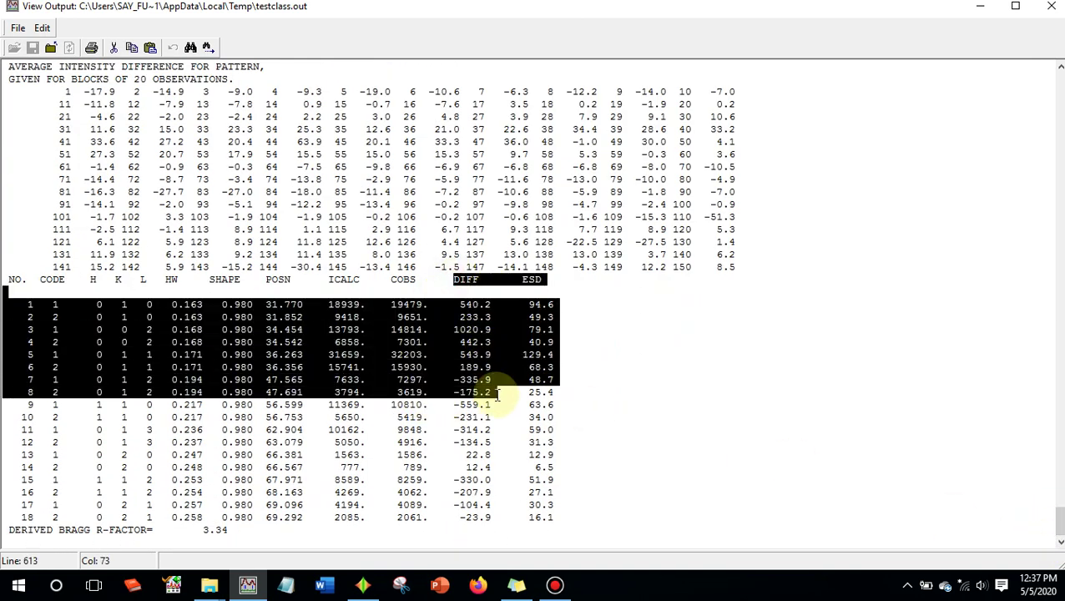
click(474, 317)
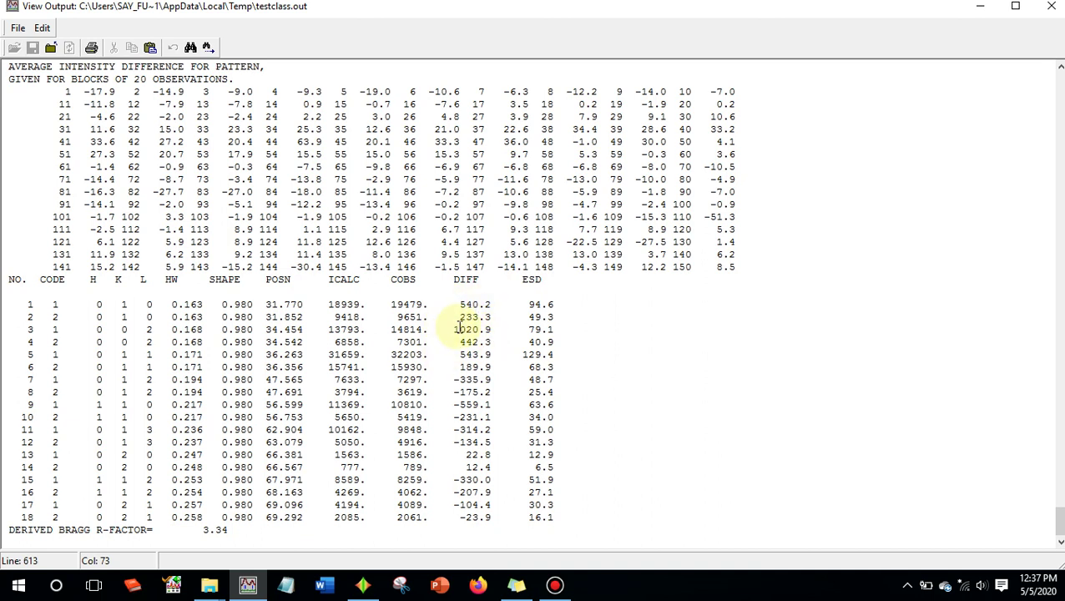
drag(450, 329, 490, 330)
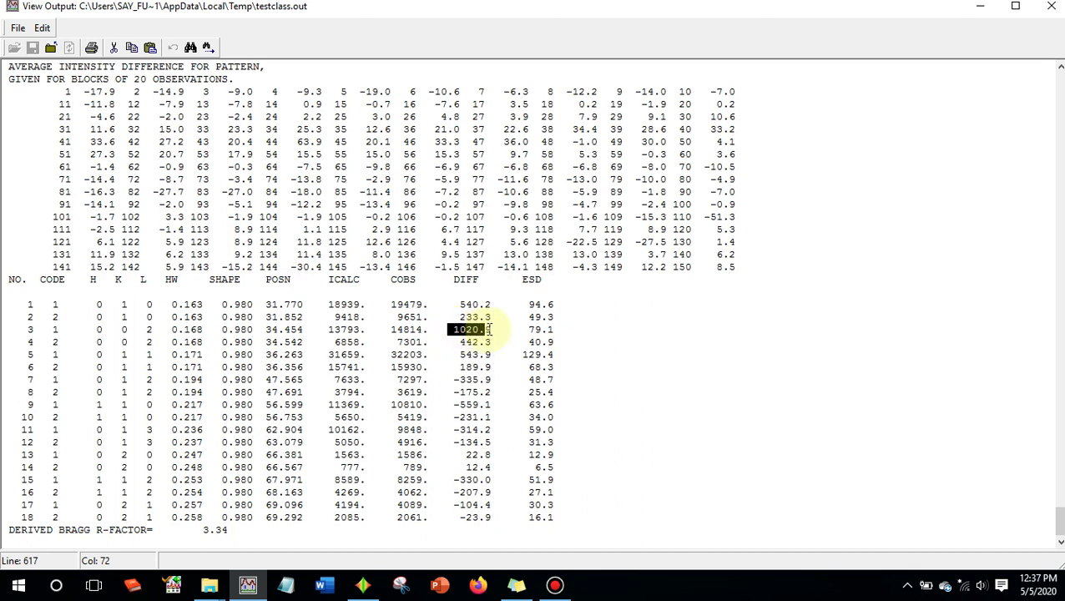
click(465, 328)
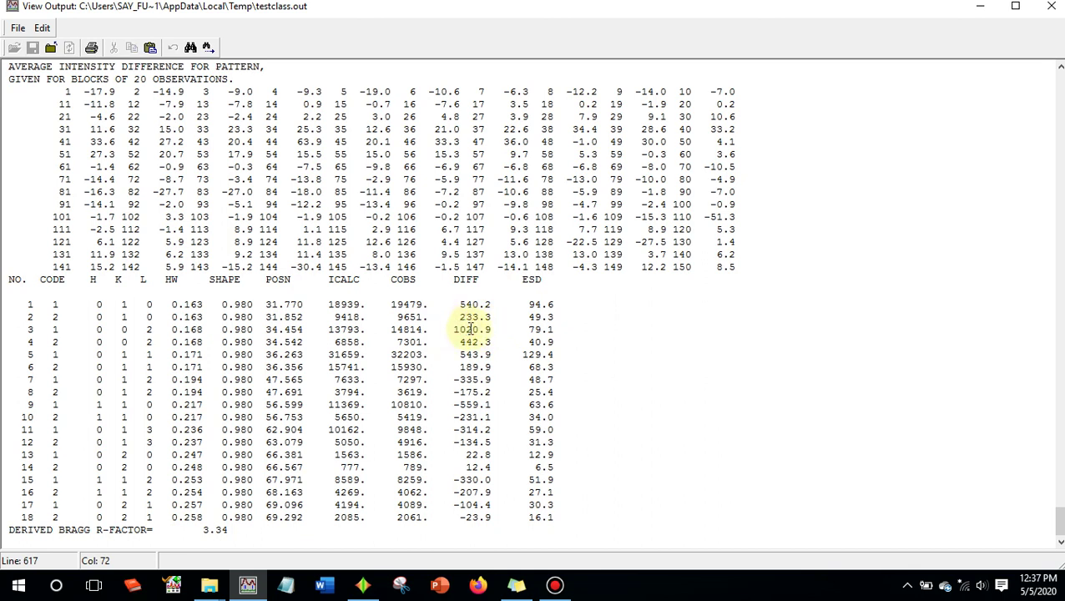
triple_click(559, 329)
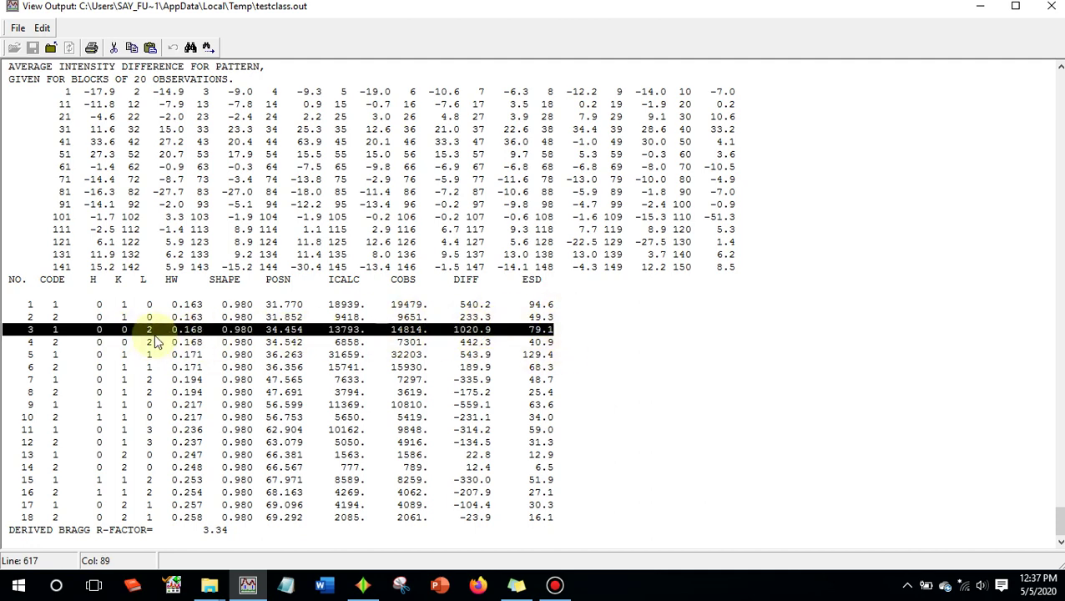
click(1051, 6)
- Set the March Model preferred orientation to HKL 0 0 2, free its PO value and run several cycles, finishing with updated values
click(263, 128)
click(344, 129)
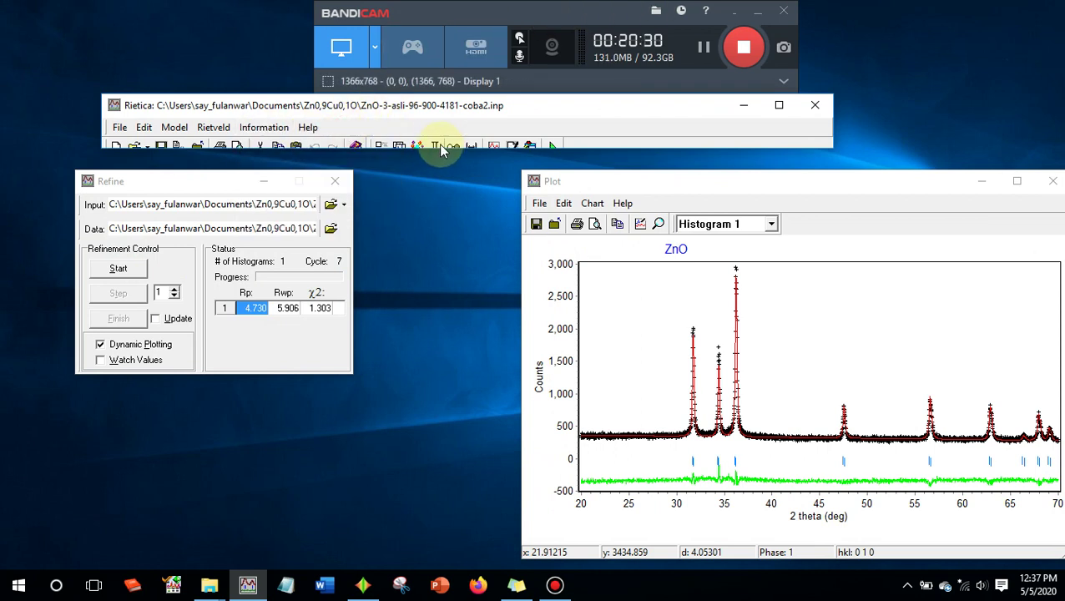
click(435, 147)
double_click(343, 126)
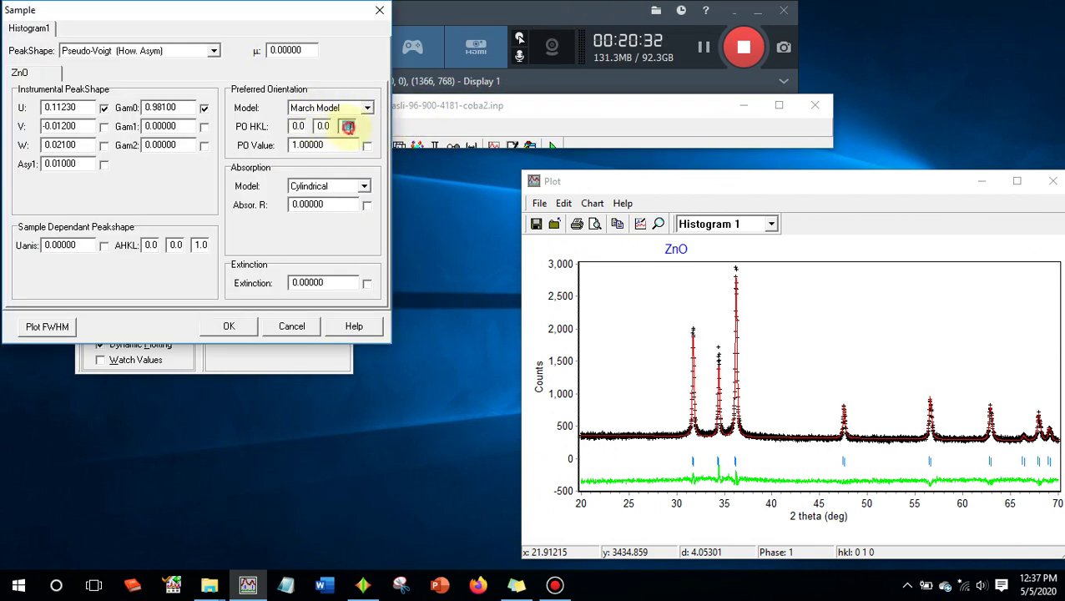
text(2)
click(366, 145)
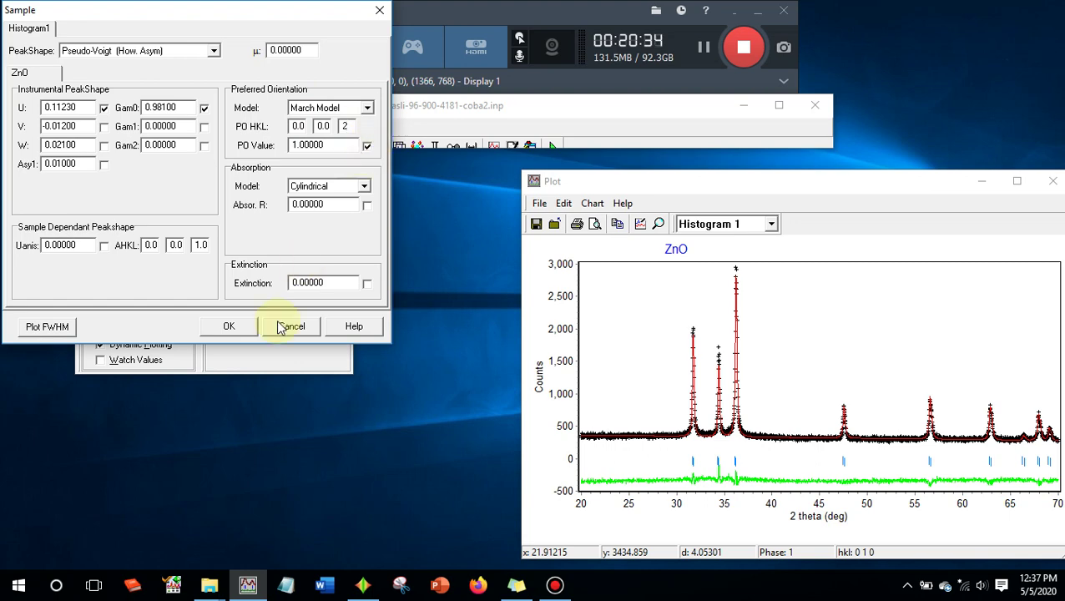
click(232, 328)
click(124, 273)
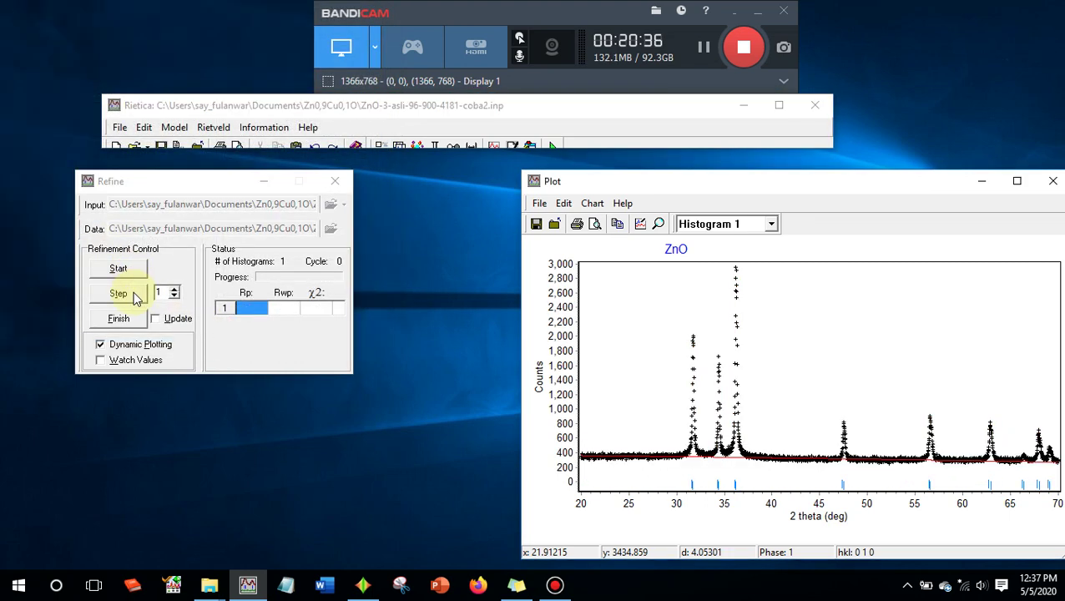
click(166, 318)
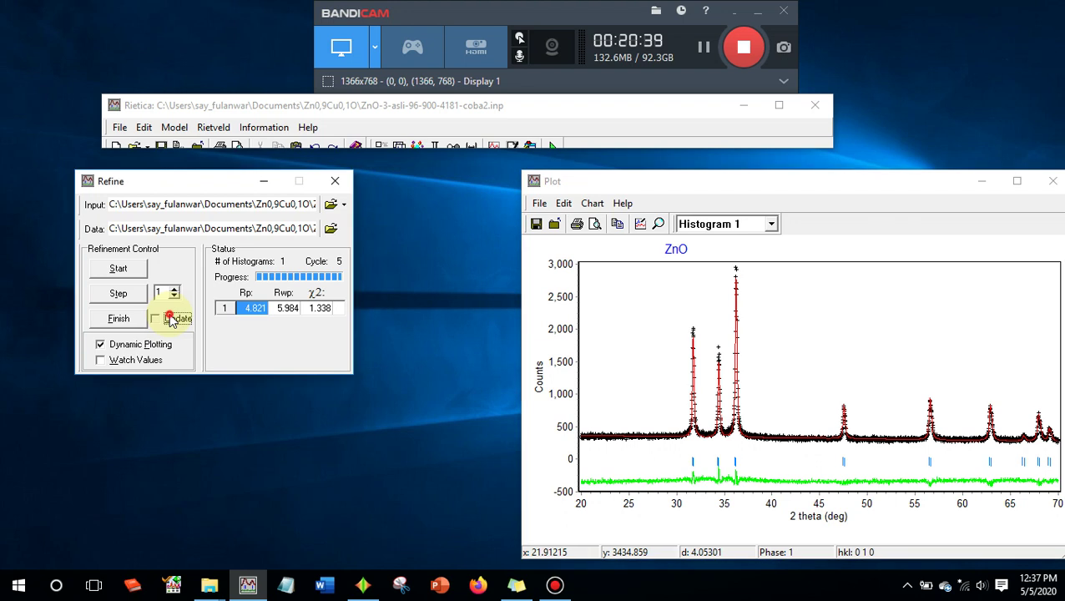
click(118, 318)
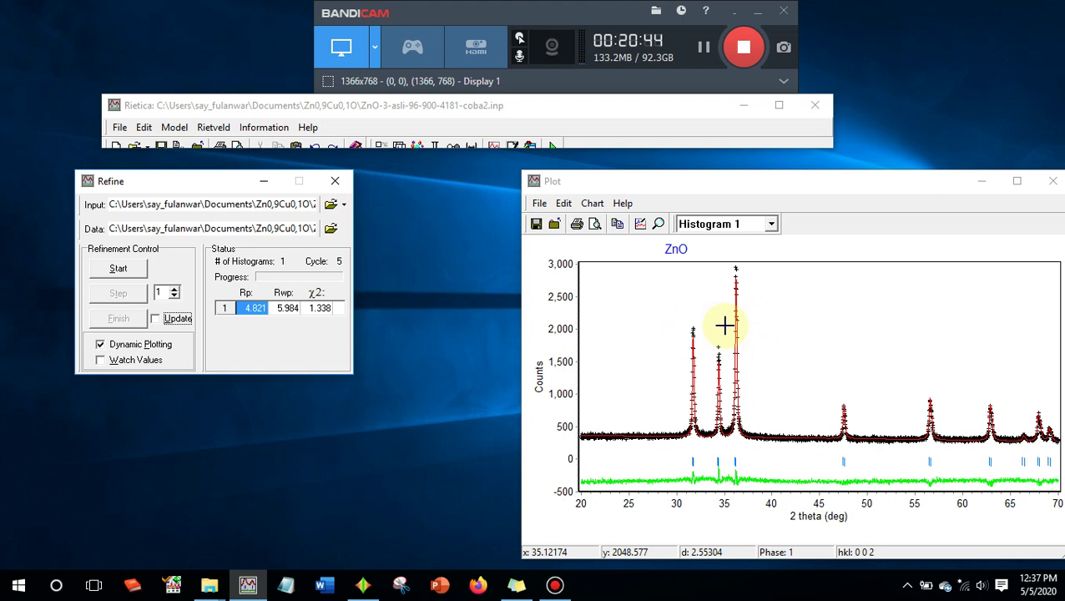
- Enlarge the plot from about 27 to 70 degrees to inspect the fitted peaks, and restore the full pattern
drag(652, 276, 1054, 461)
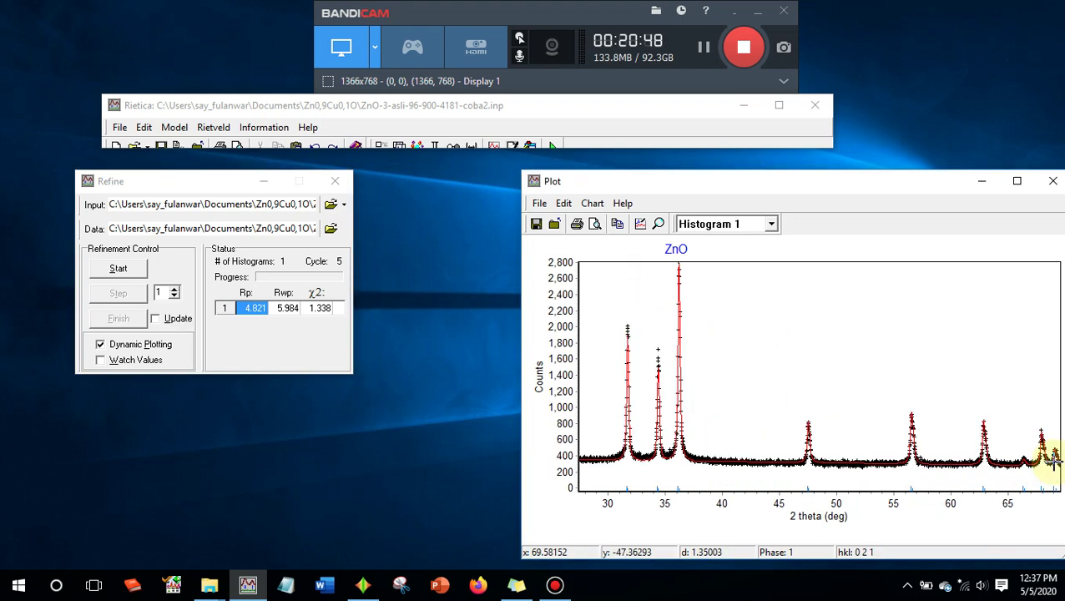
right_click(755, 305)
click(799, 320)
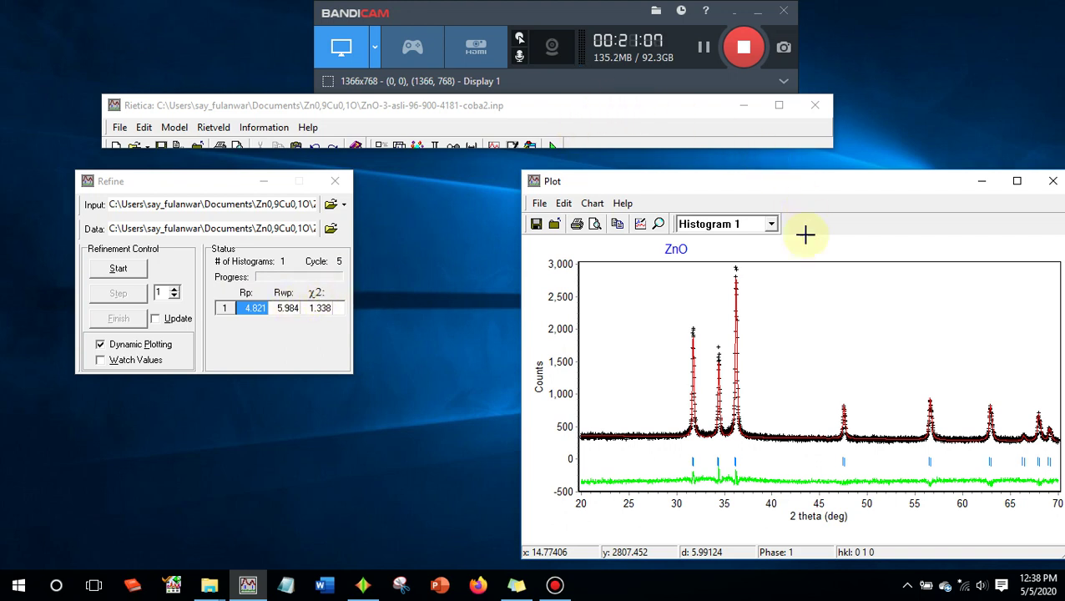
- Examine the derived Bragg R-factor at the end of the latest refinement output
click(267, 127)
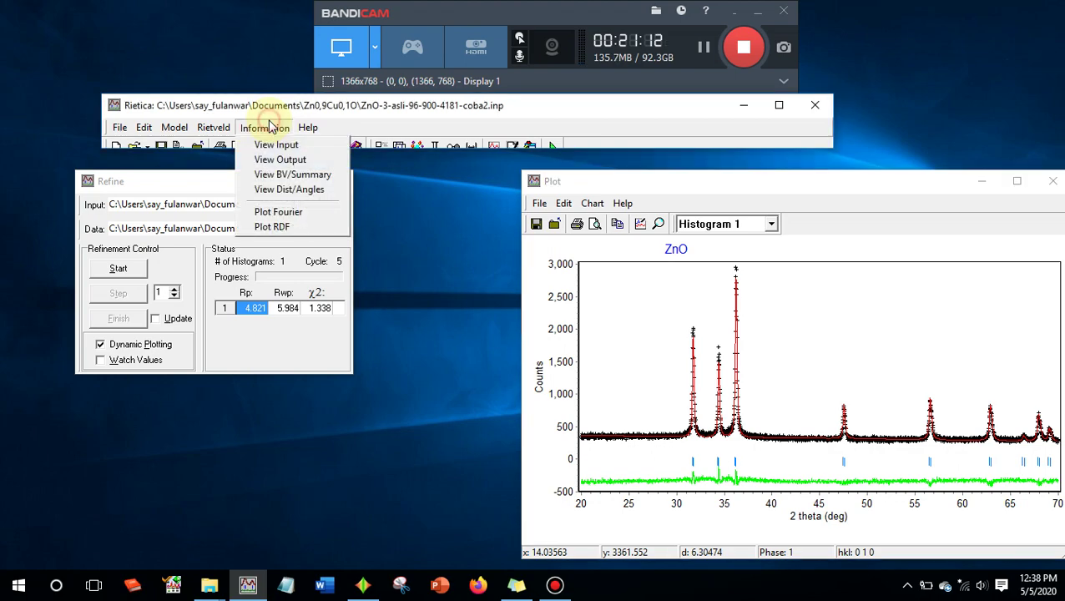
click(302, 159)
drag(1059, 90, 1018, 550)
drag(245, 527, 201, 529)
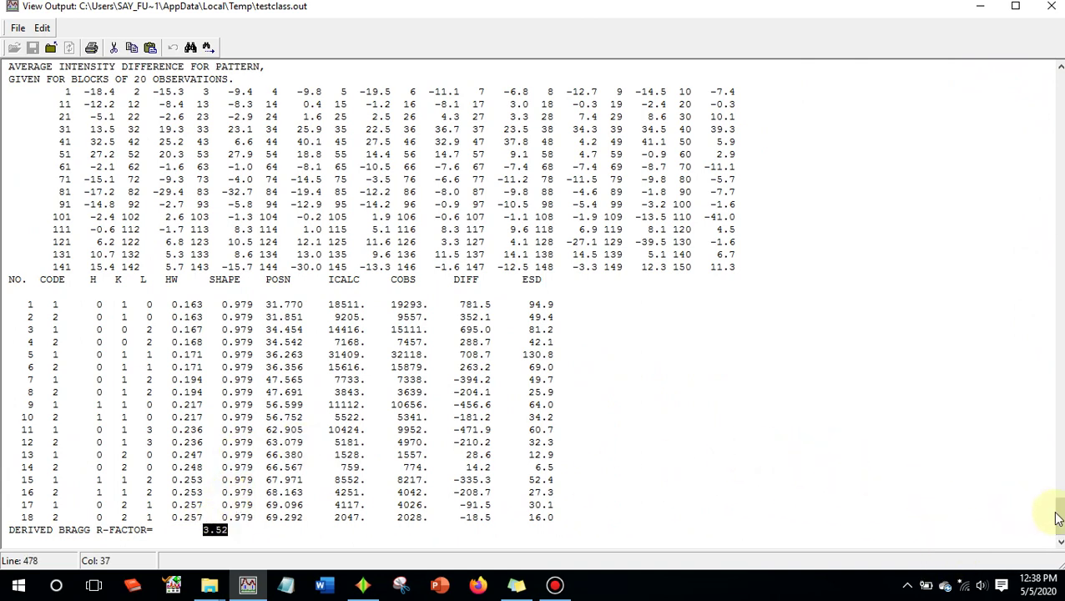
- Examine the ZnO phase's refined cell parameters and cell volume in the refinement output
drag(1058, 513, 1058, 472)
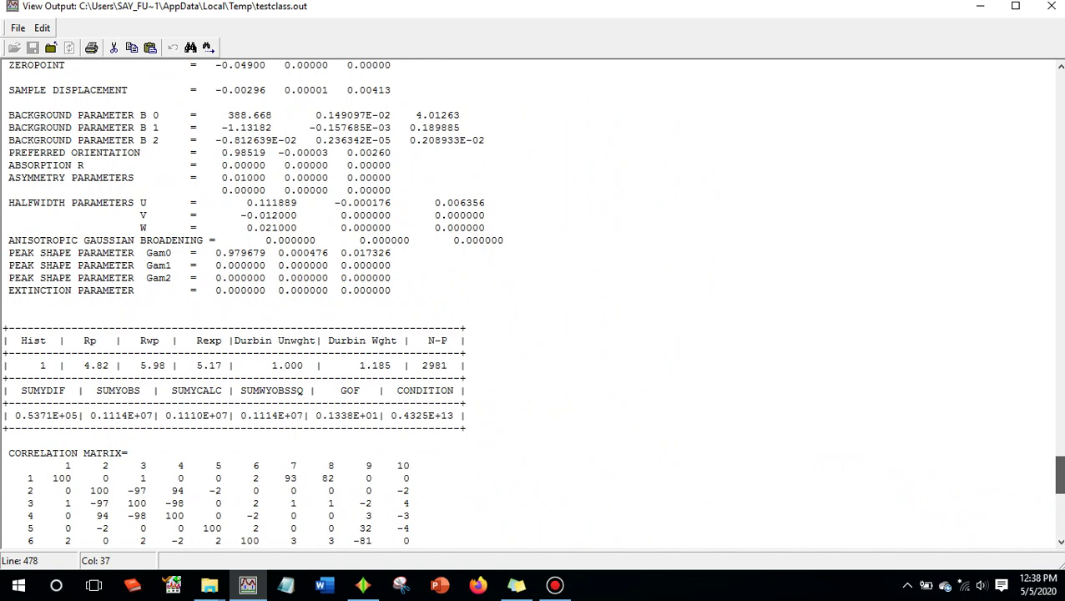
scroll(250, 230, up, 2)
scroll(250, 230, up, 10)
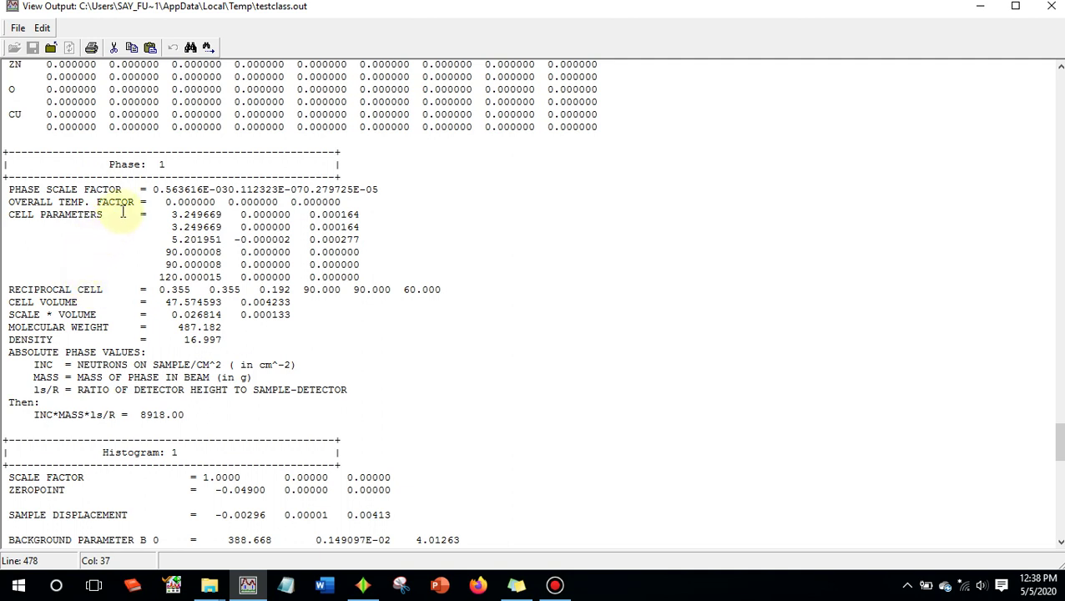
drag(5, 213, 365, 240)
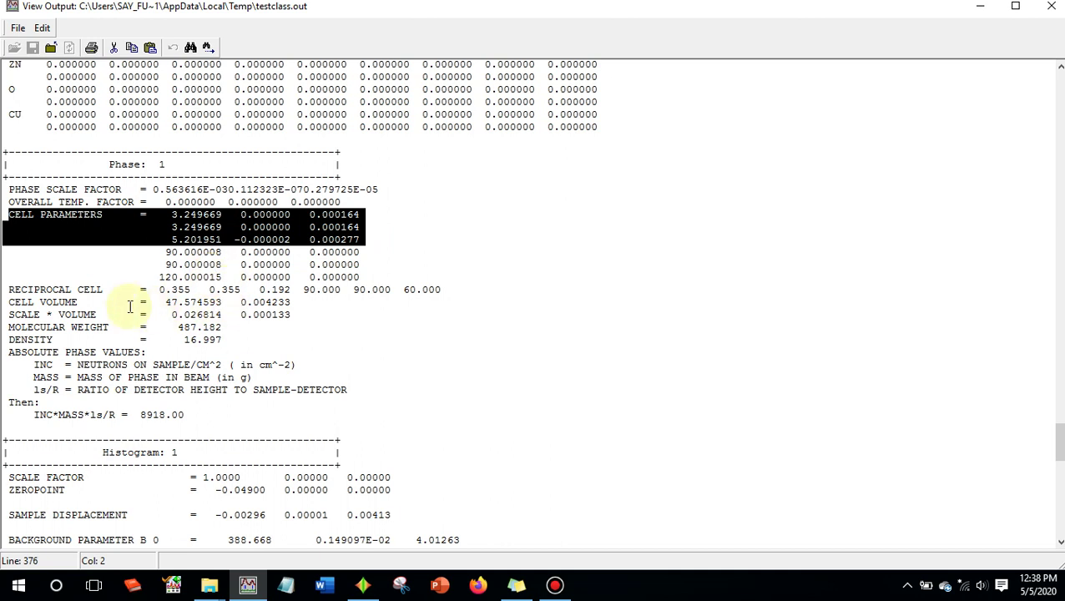
drag(5, 302, 234, 307)
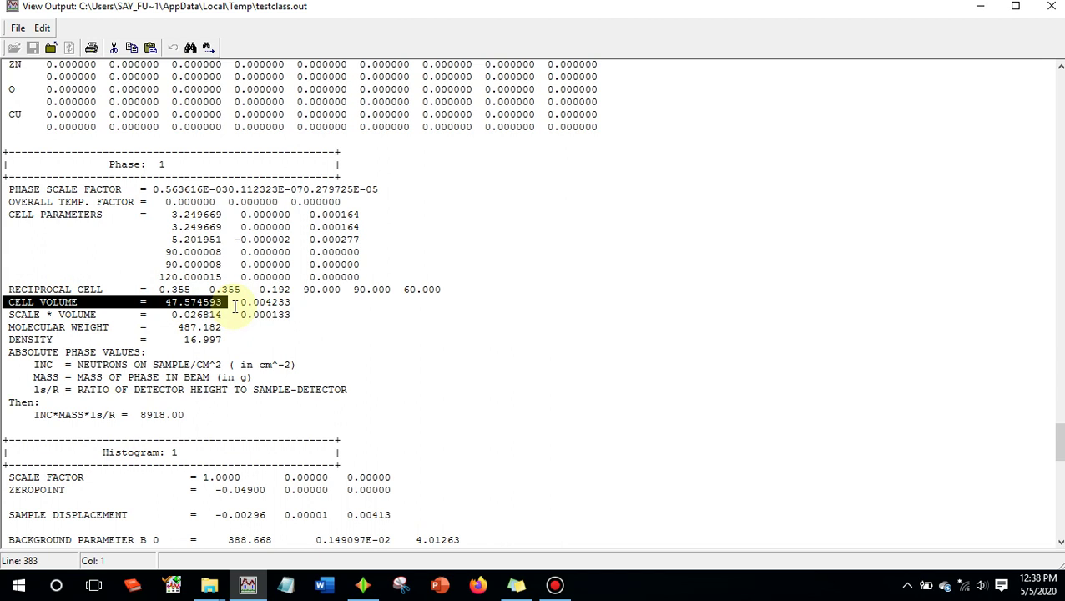
drag(222, 314, 165, 304)
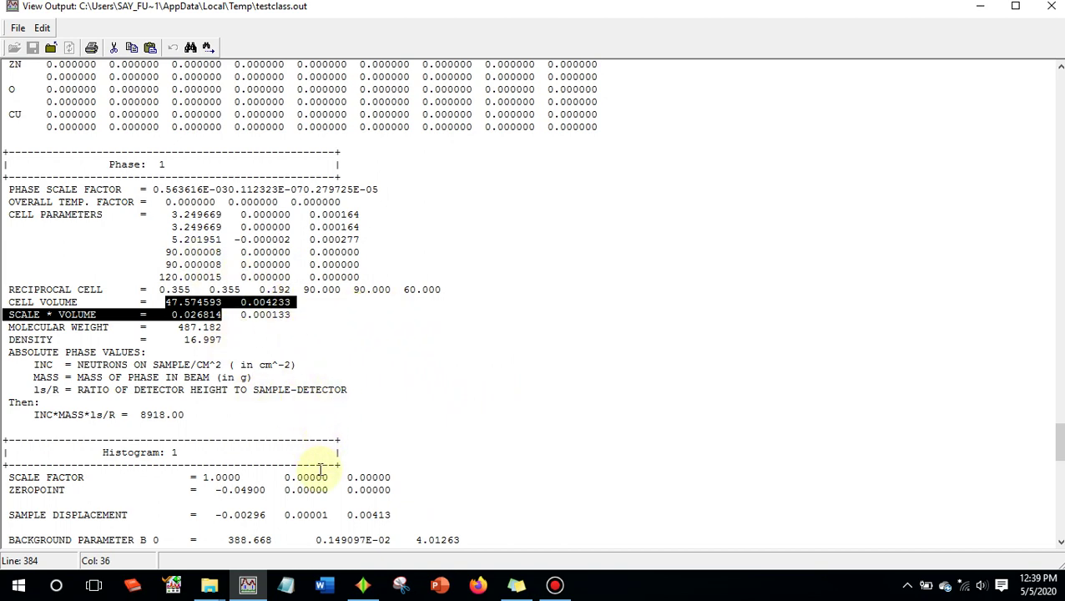
key(super)
text(kalk)
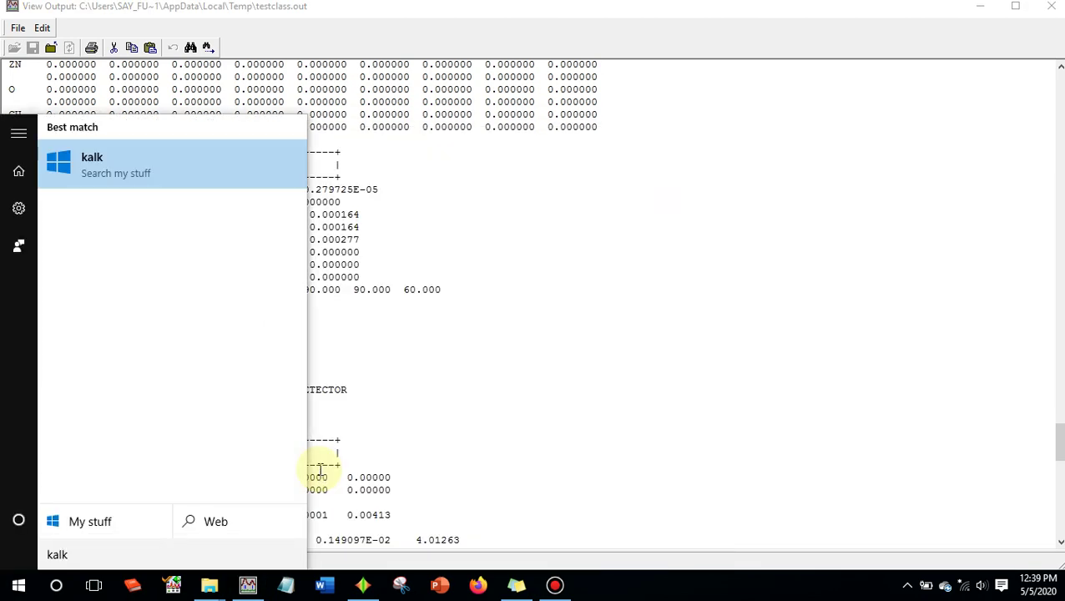
key(BackSpace)
key(BackSpace)
key(BackSpace)
key(BackSpace)
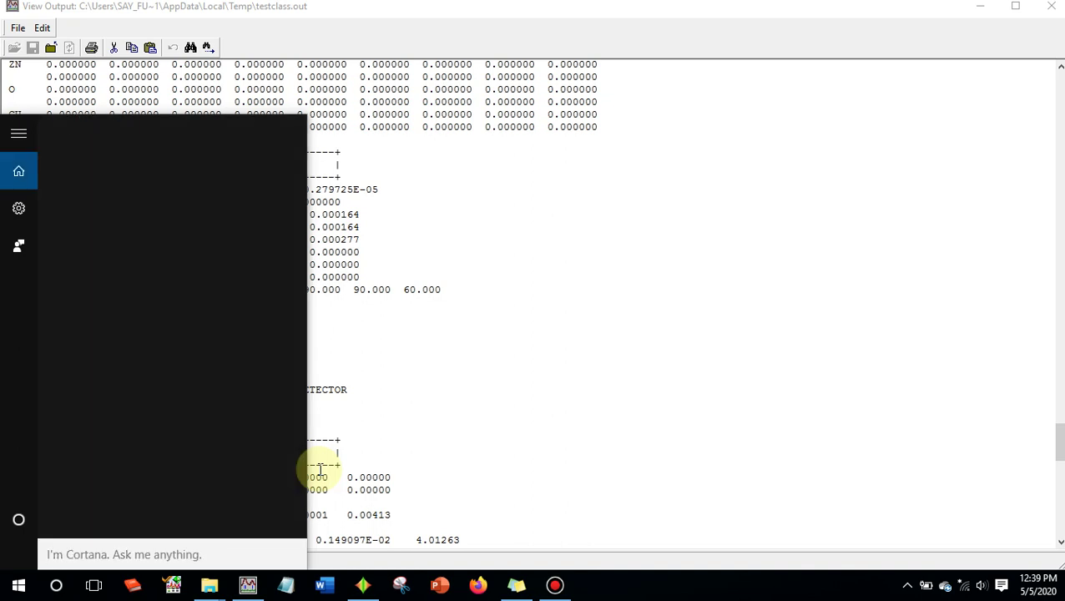
key(Escape)
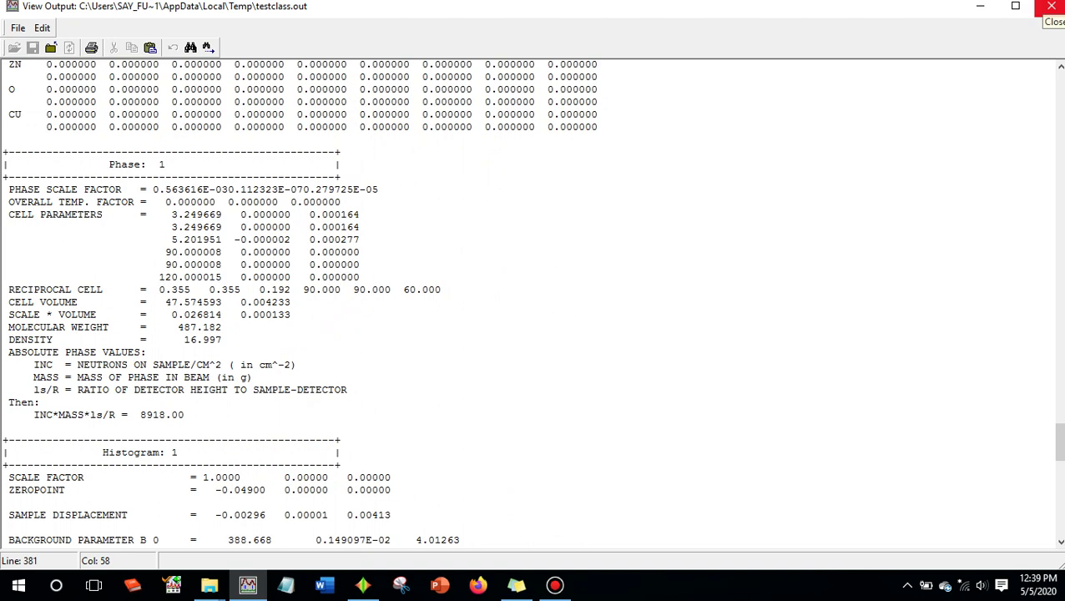
- Close the refinement output view
click(1051, 7)
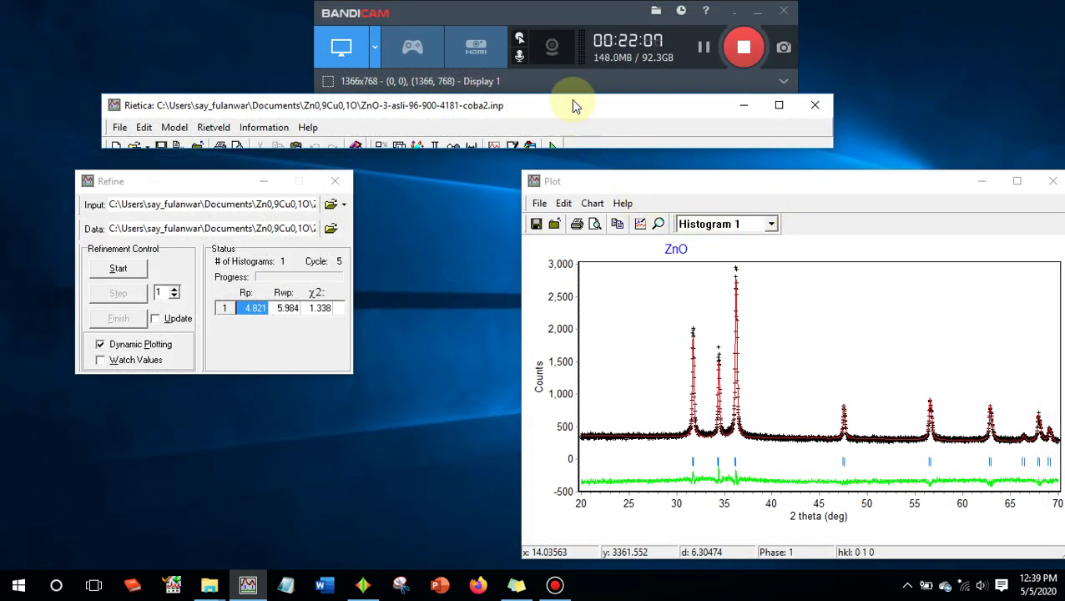
click(744, 46)
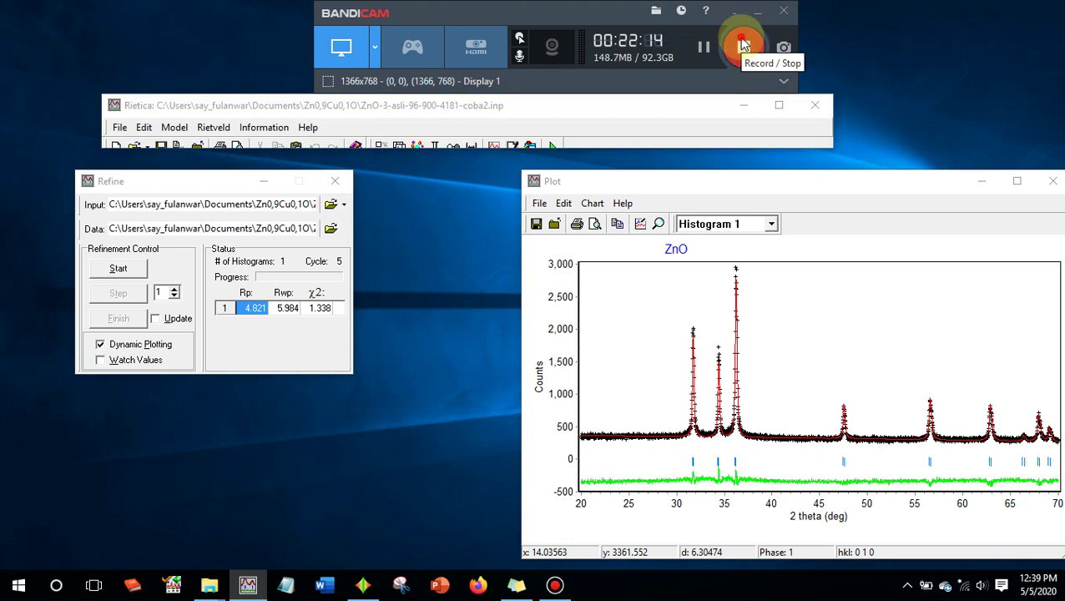